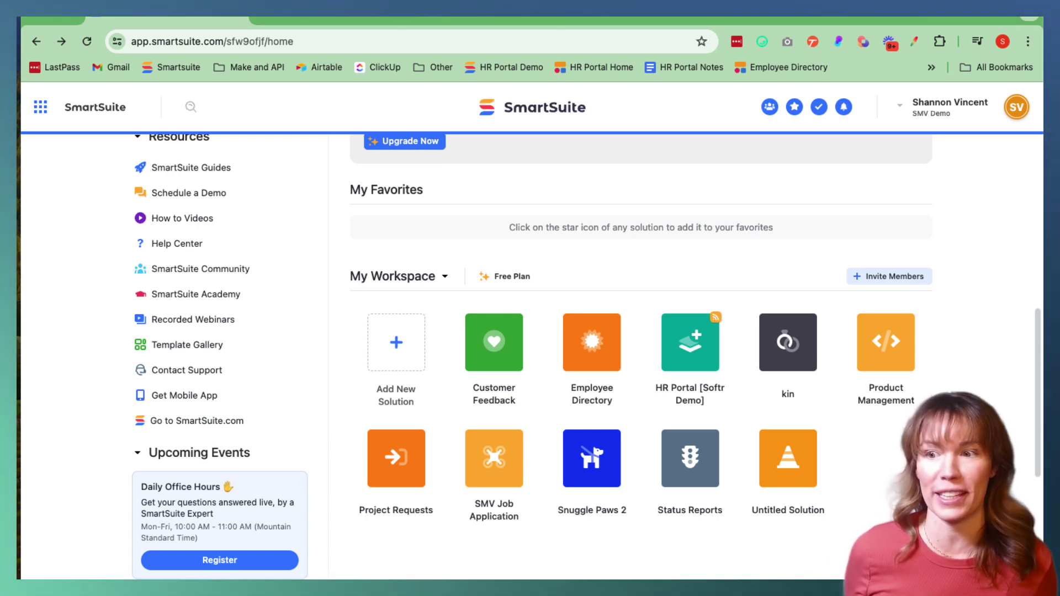
Review the empty Contacts and References tables in SmartSuite's SMV Job Application solution
left_click(396, 354)
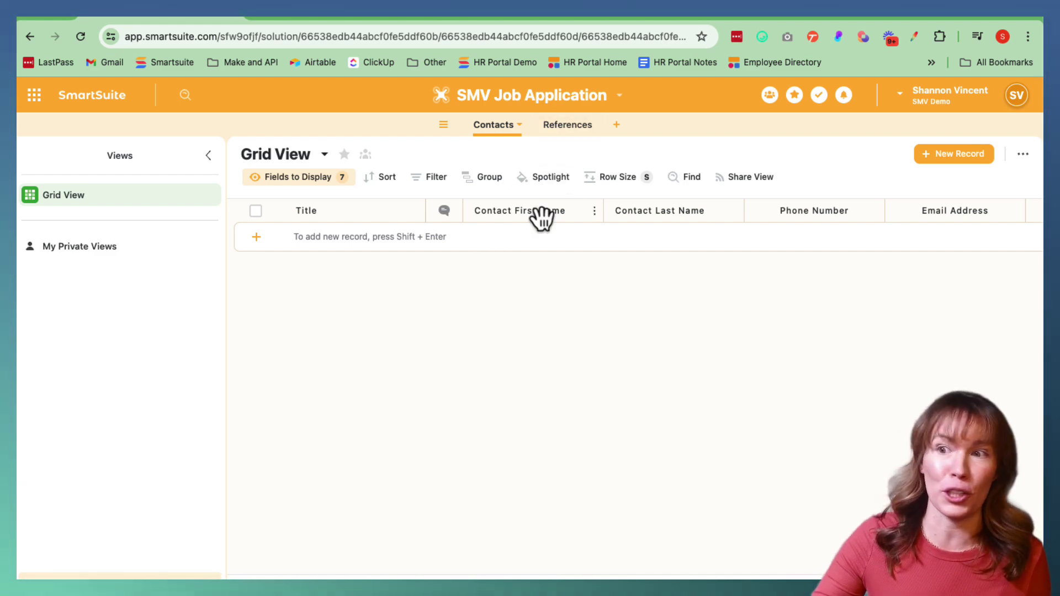
left_click(559, 125)
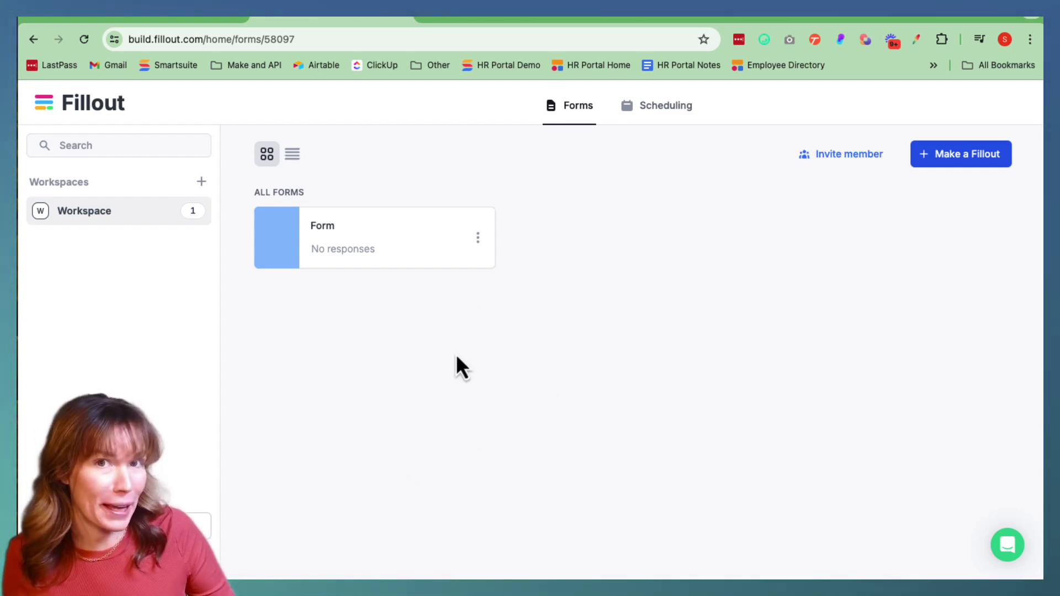
Create a new integration-linked Fillout form using the Plain theme
left_click(954, 156)
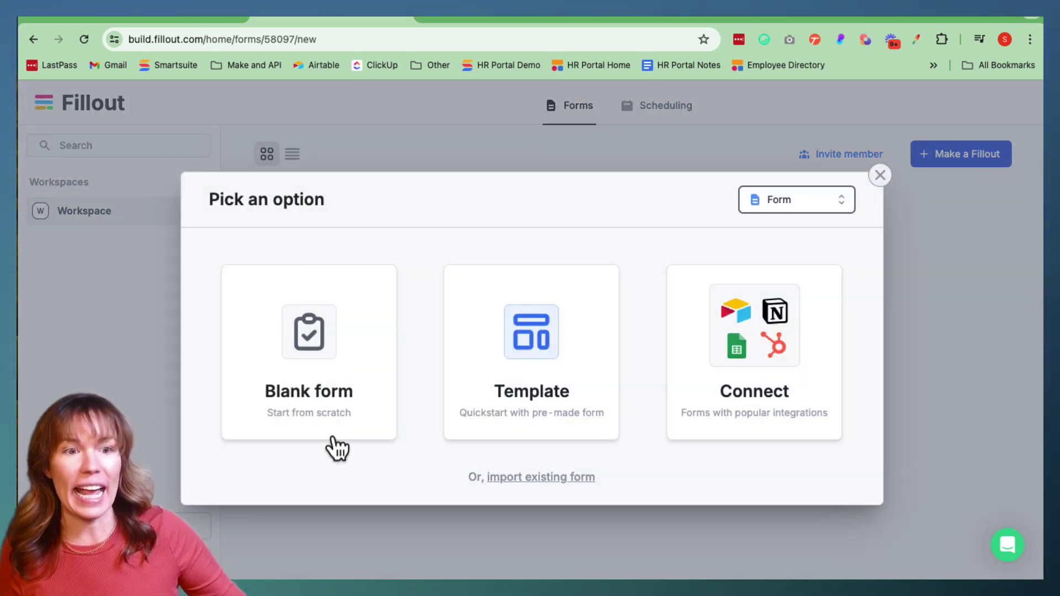
left_click(754, 392)
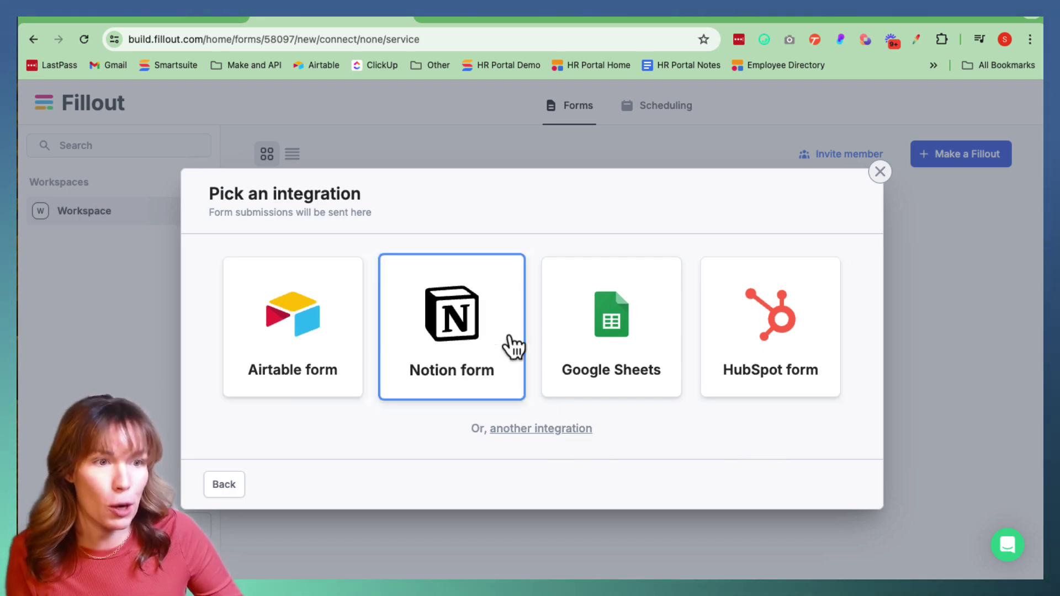
left_click(534, 431)
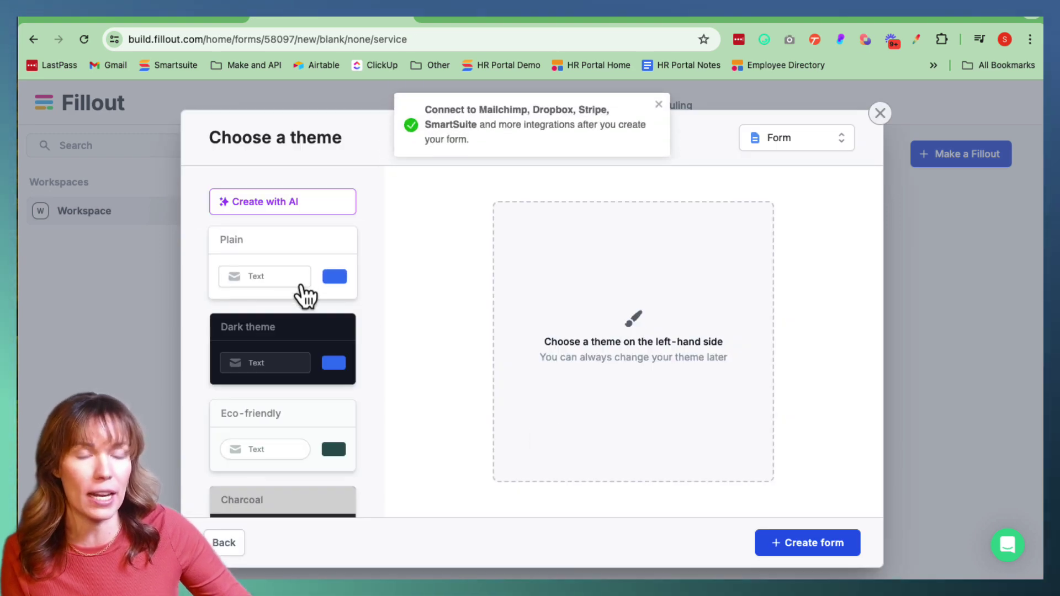
left_click(280, 254)
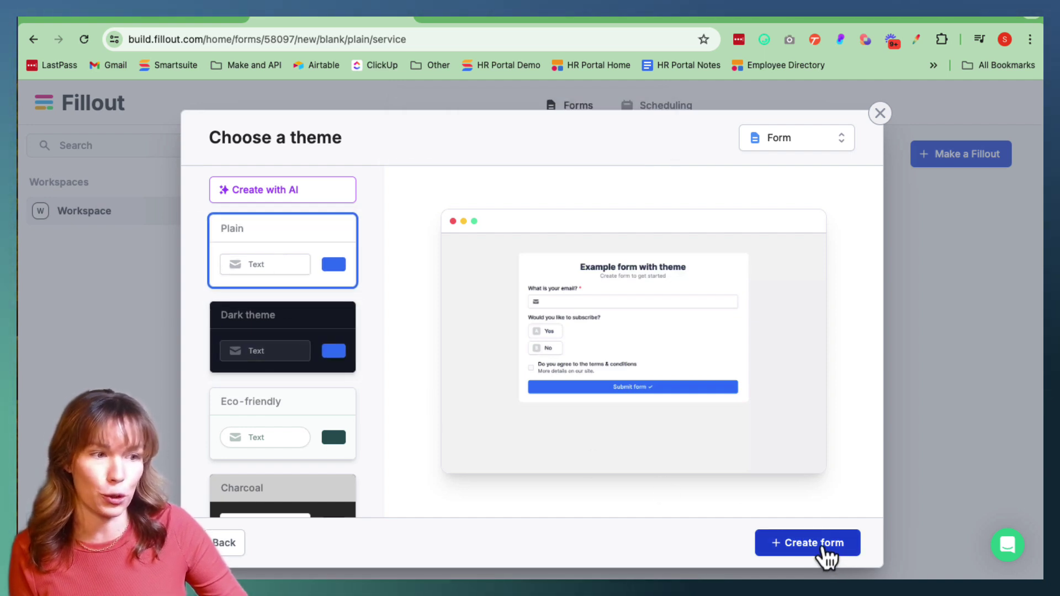
left_click(826, 555)
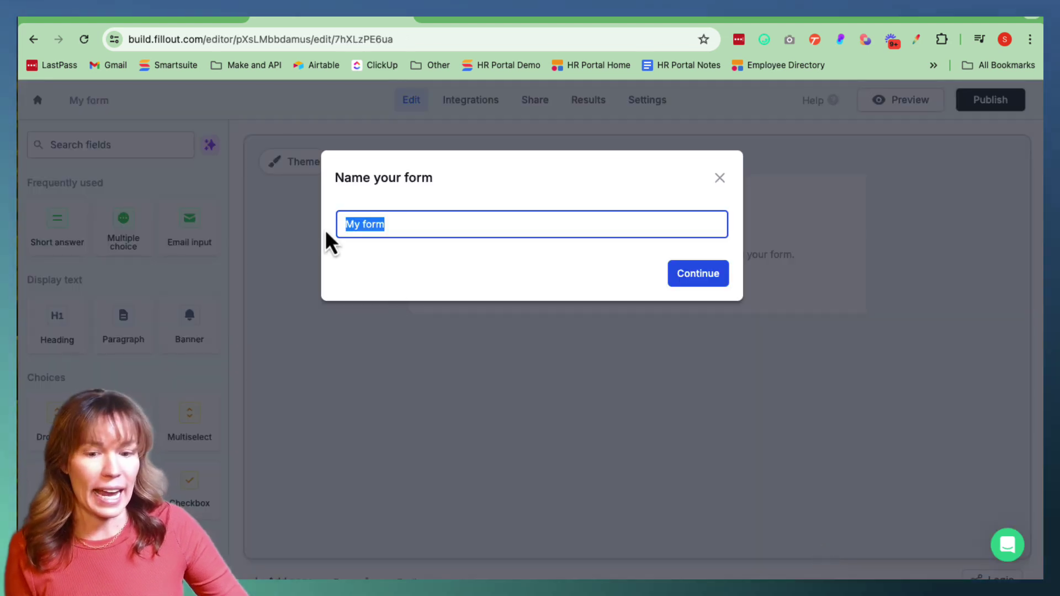
Name the new form 'SMV Job Application'
type("SMV")
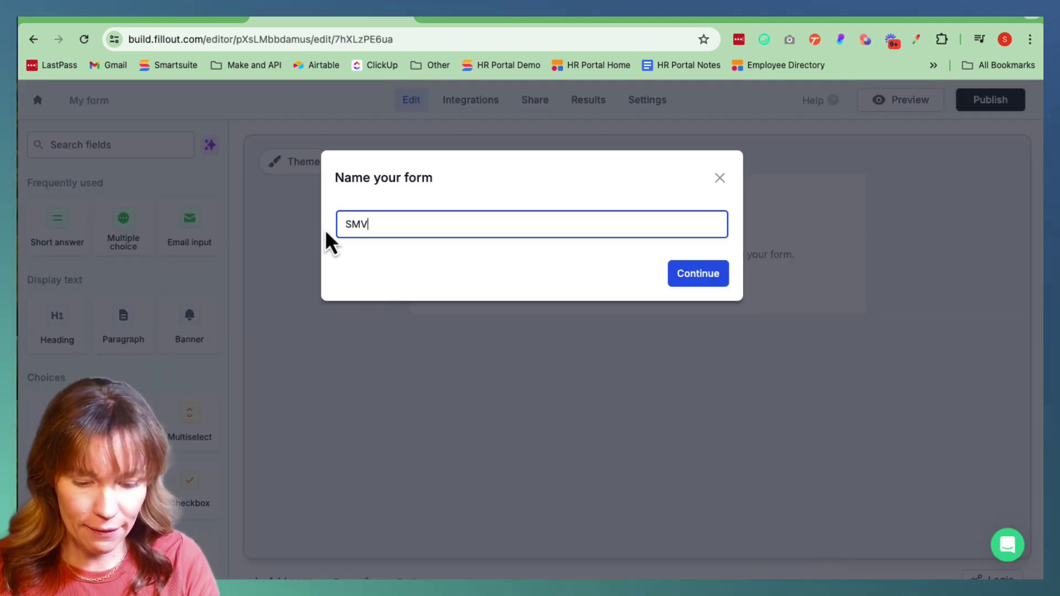
type(" Job App")
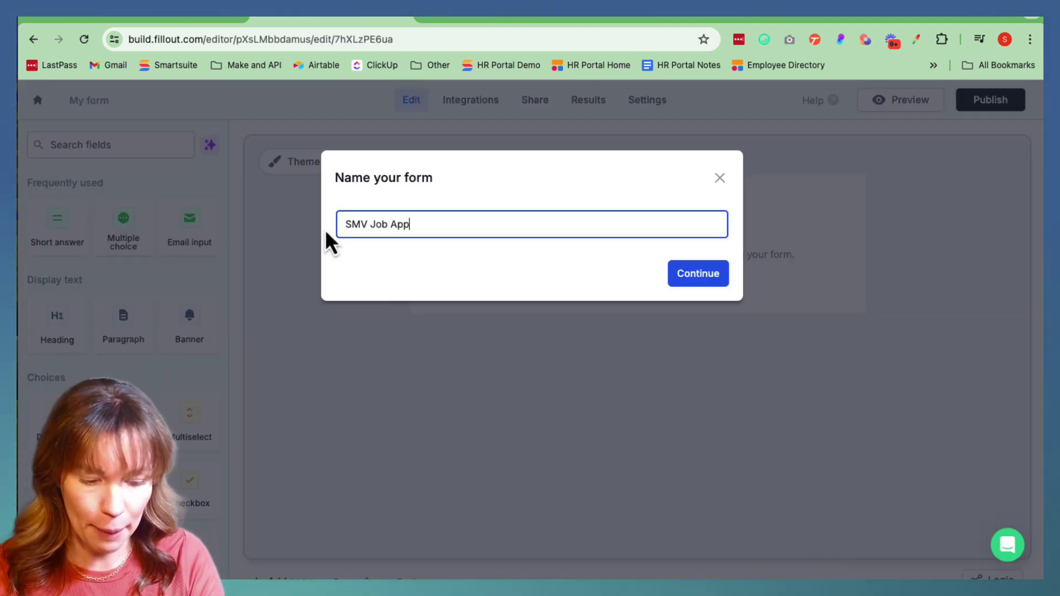
type("lication")
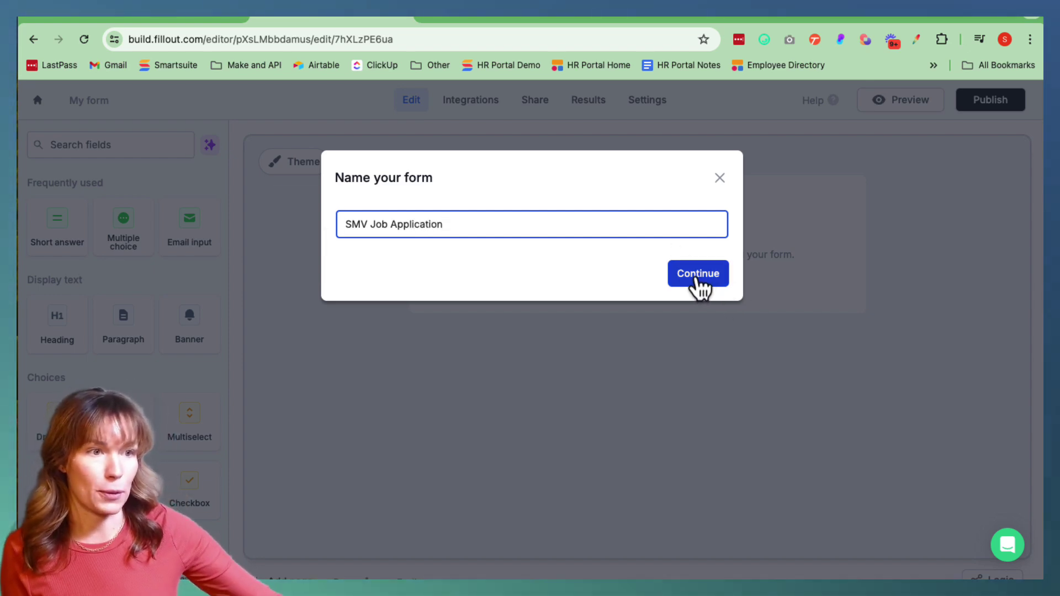
left_click(701, 286)
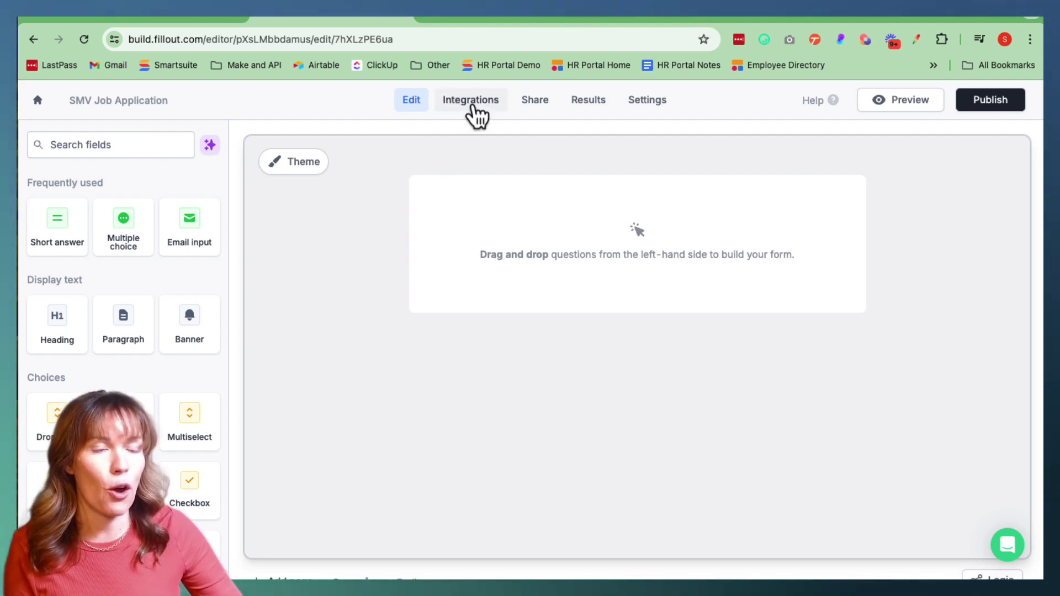
Start connecting a new SmartSuite account from the form's Integrations page
left_click(475, 105)
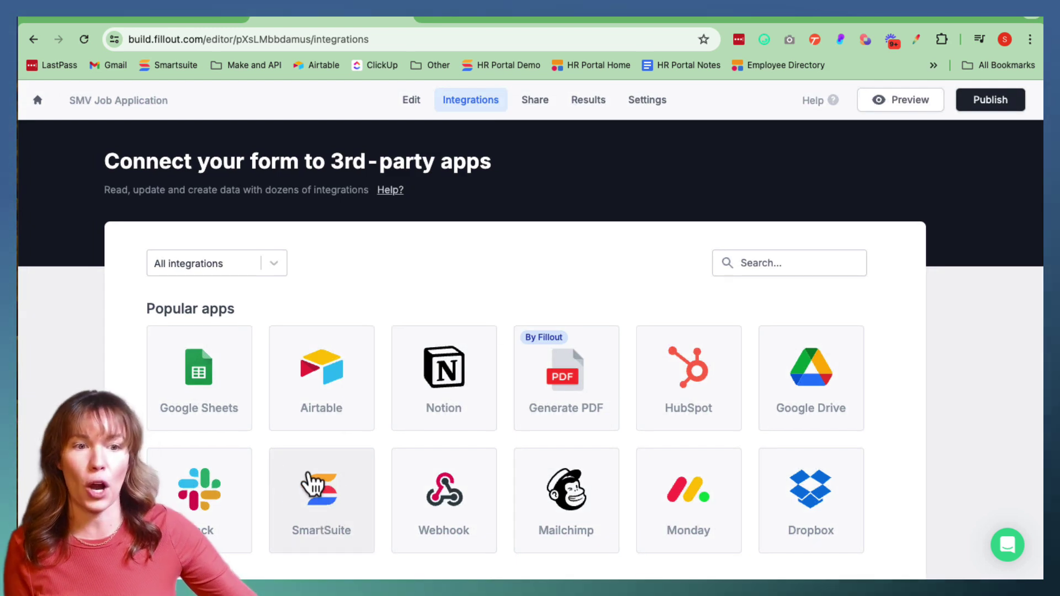
scroll(304, 519, "down", 1)
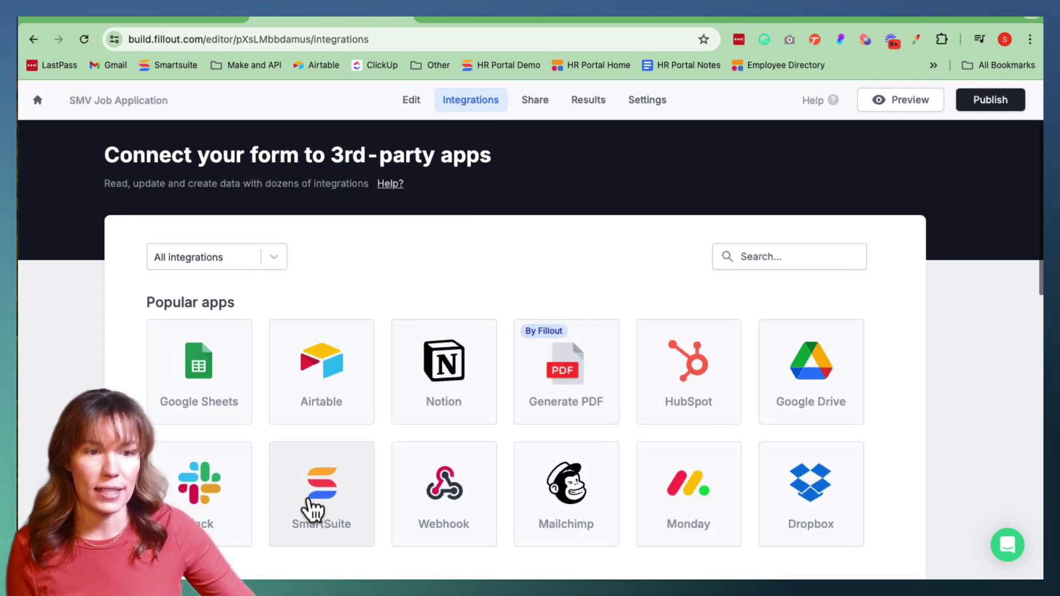
left_click(309, 500)
left_click(383, 420)
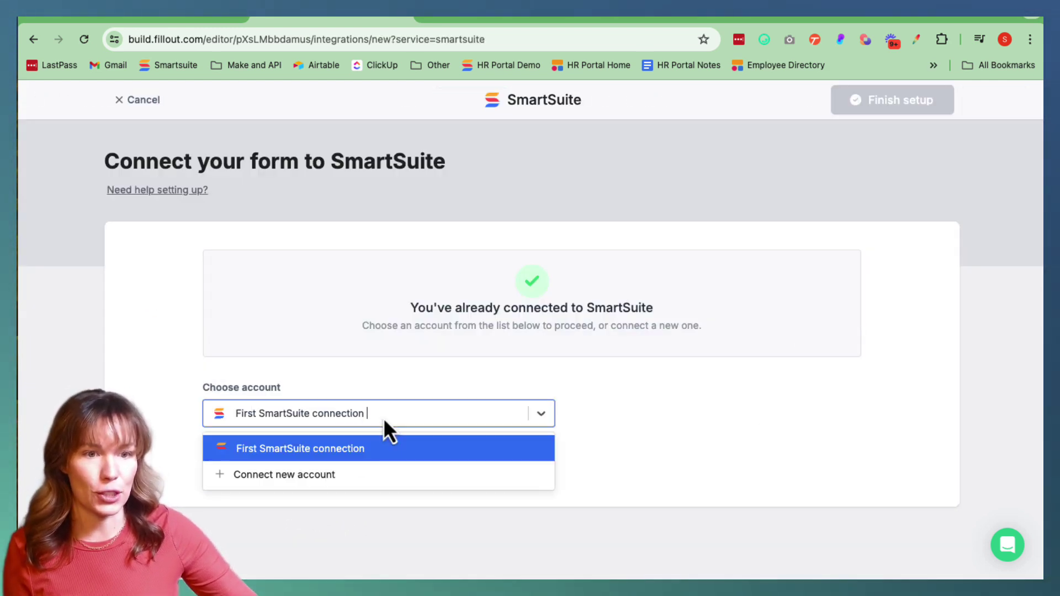
left_click(274, 479)
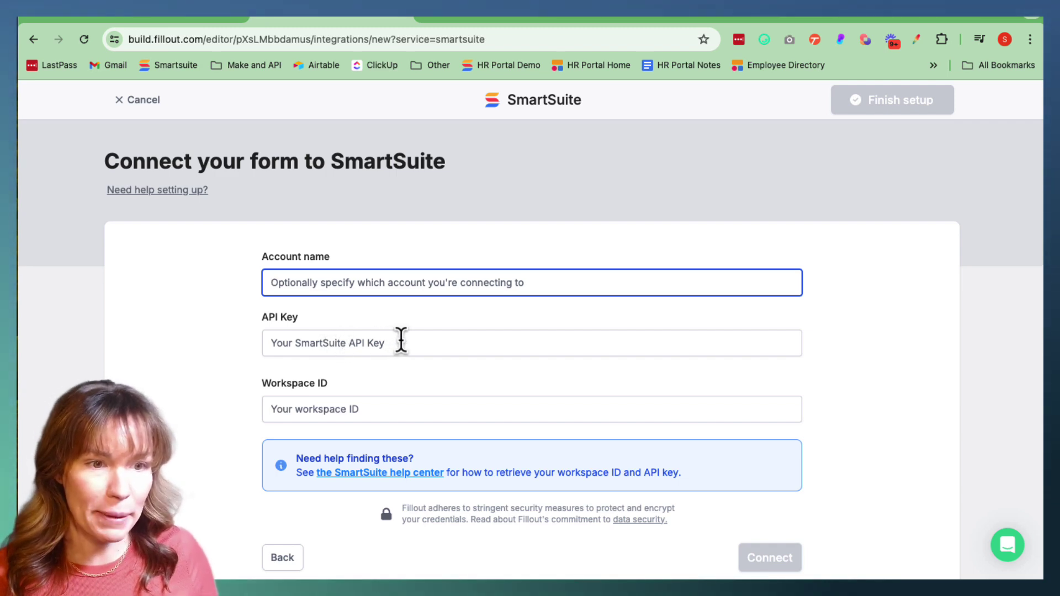
scroll(371, 407, "down", 1)
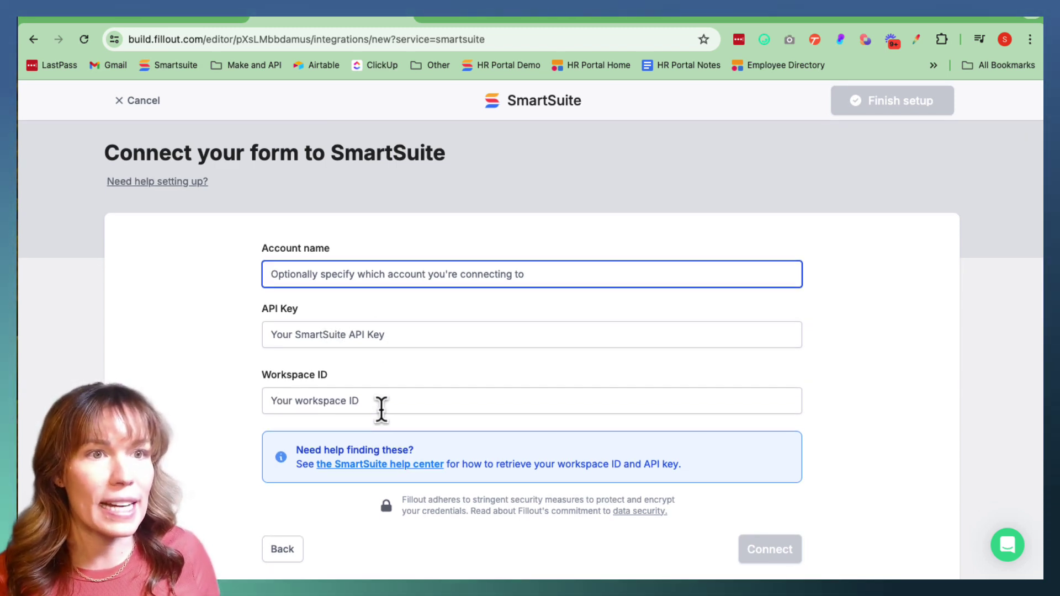
left_click(161, 13)
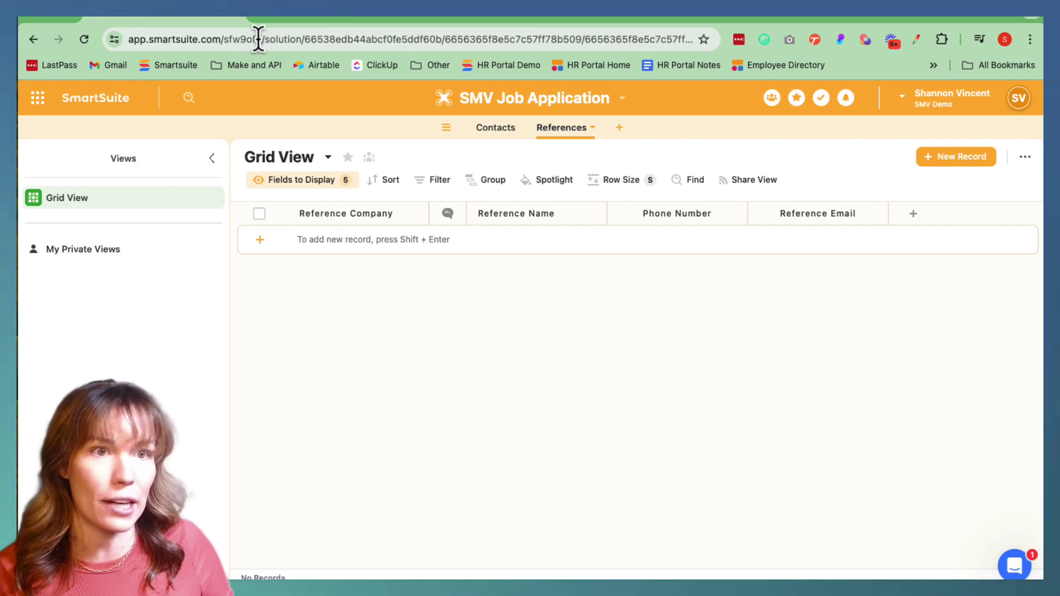
Copy the workspace ID from SmartSuite's web address into Fillout's Workspace ID field
left_click(262, 38)
double_click(261, 38)
key("ctrl+c")
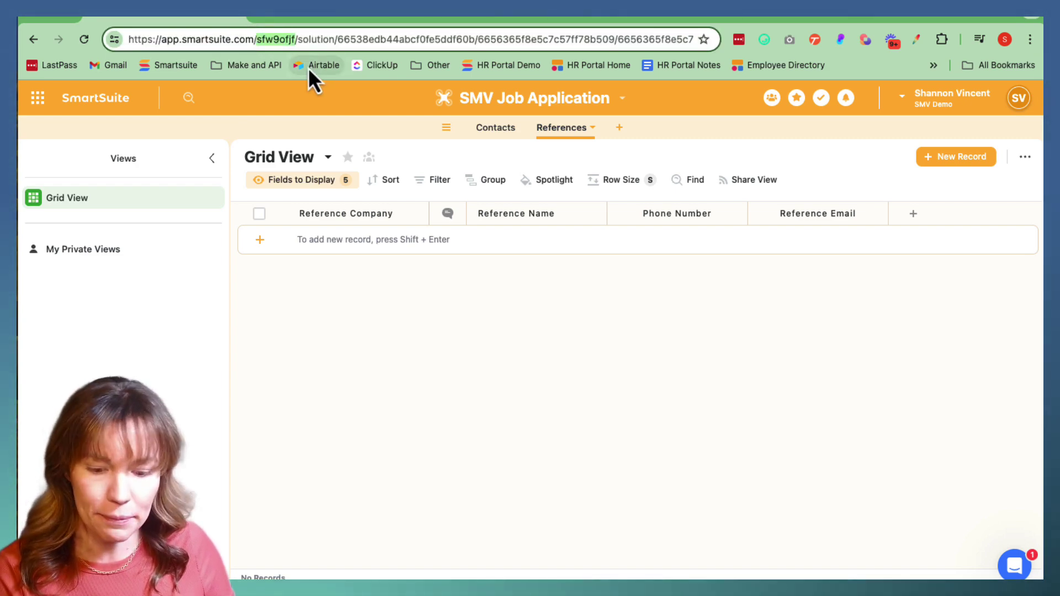
left_click(312, 12)
left_click(318, 400)
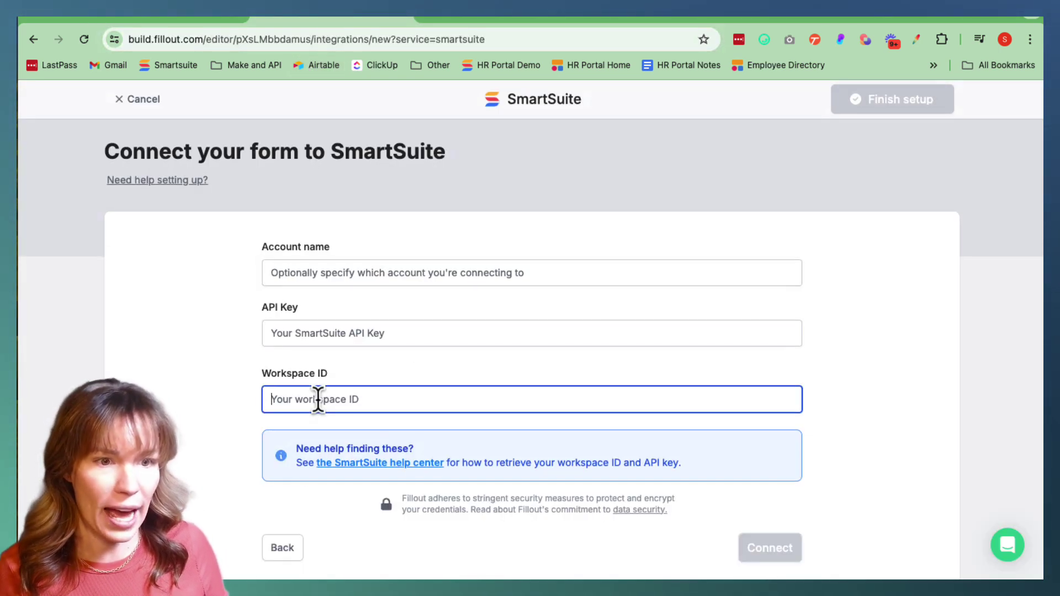
key("ctrl+v")
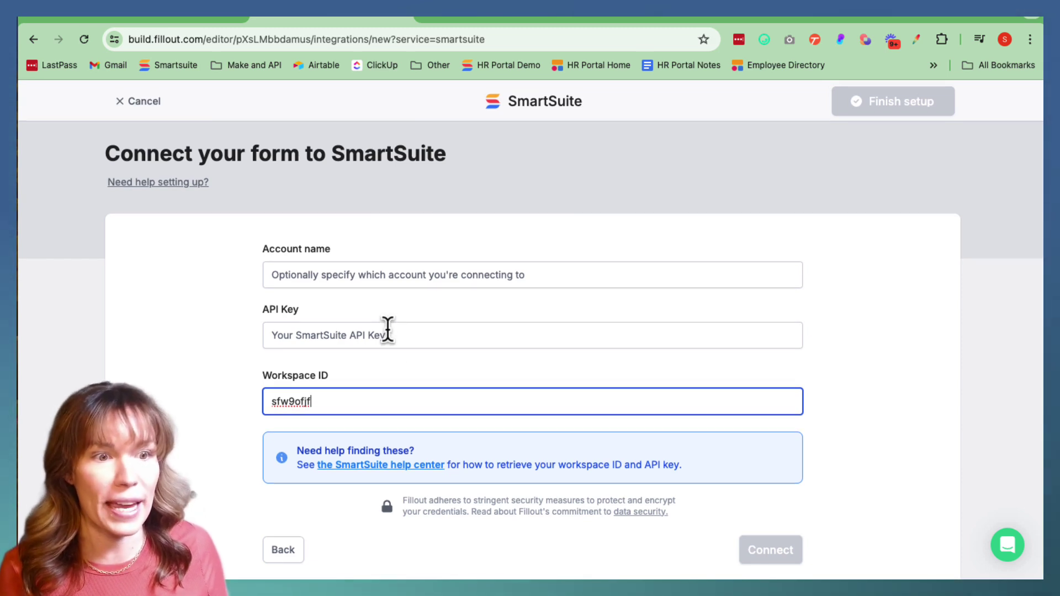
left_click(168, 20)
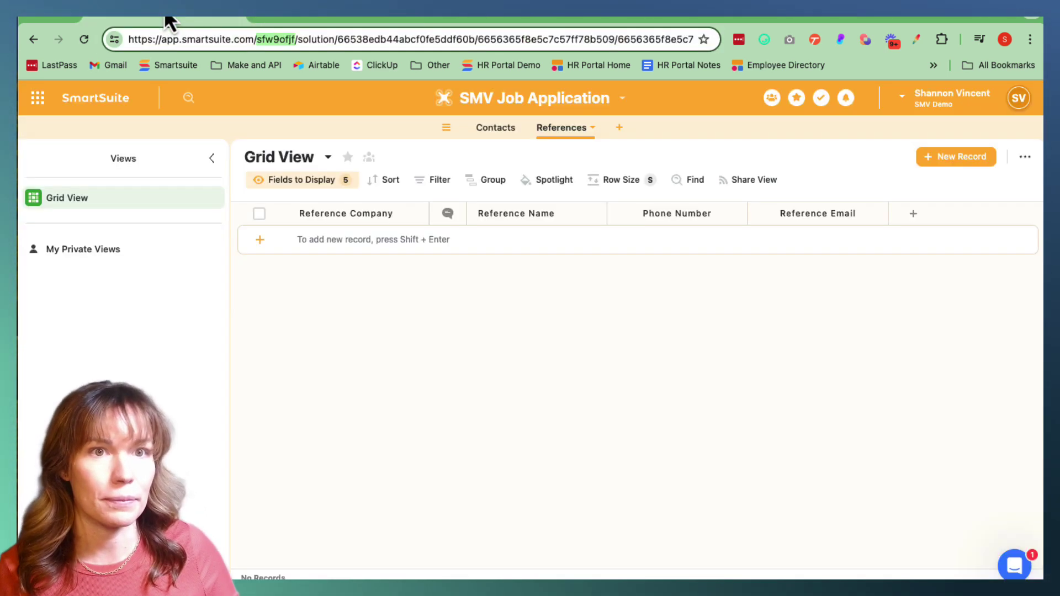
Copy the API token from SmartSuite's profile API Key section into Fillout's API Key field
left_click(1018, 102)
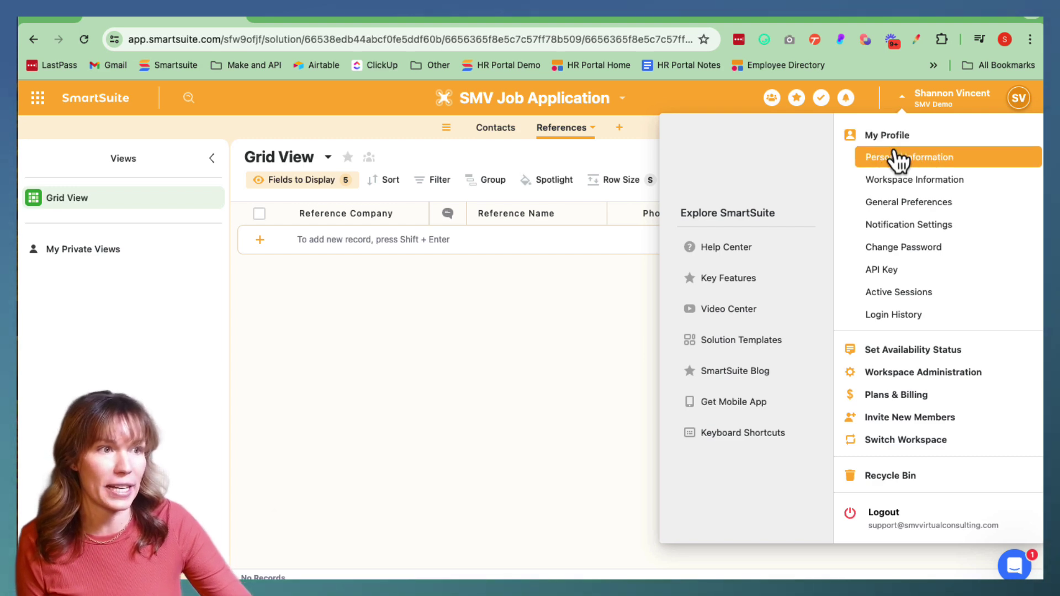
left_click(894, 273)
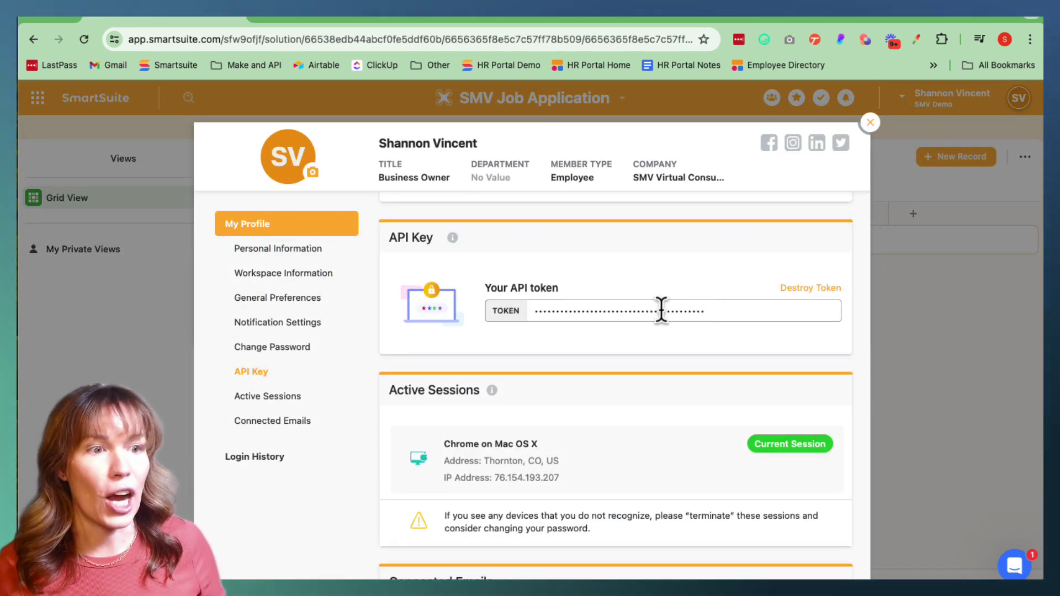
scroll(526, 310, "down", 1)
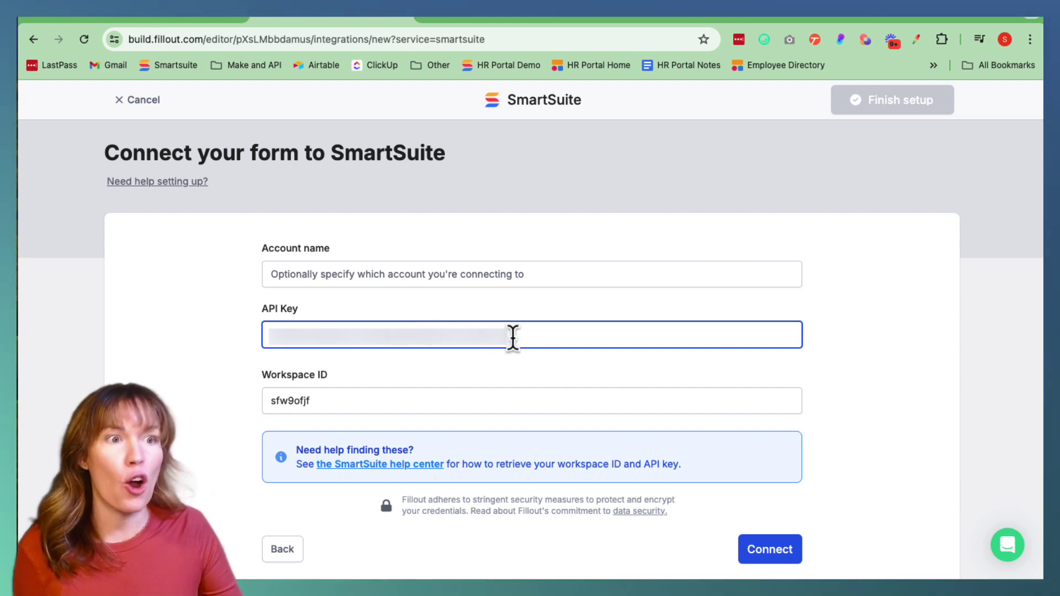
Connect the SmartSuite account and target the SMV Job Application solution's Contacts app
scroll(512, 338, "up", 1)
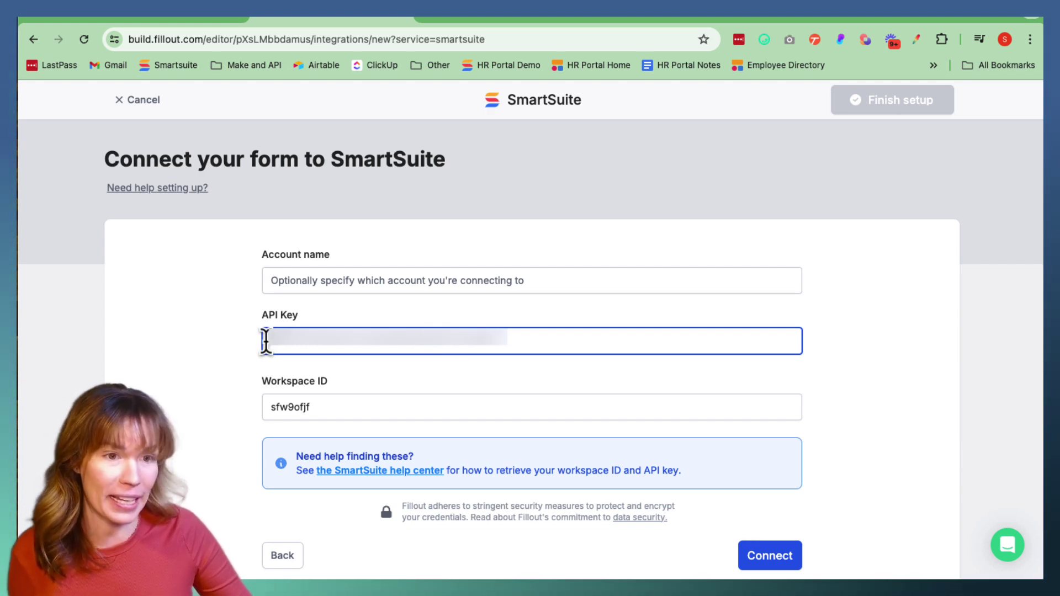
left_click(779, 556)
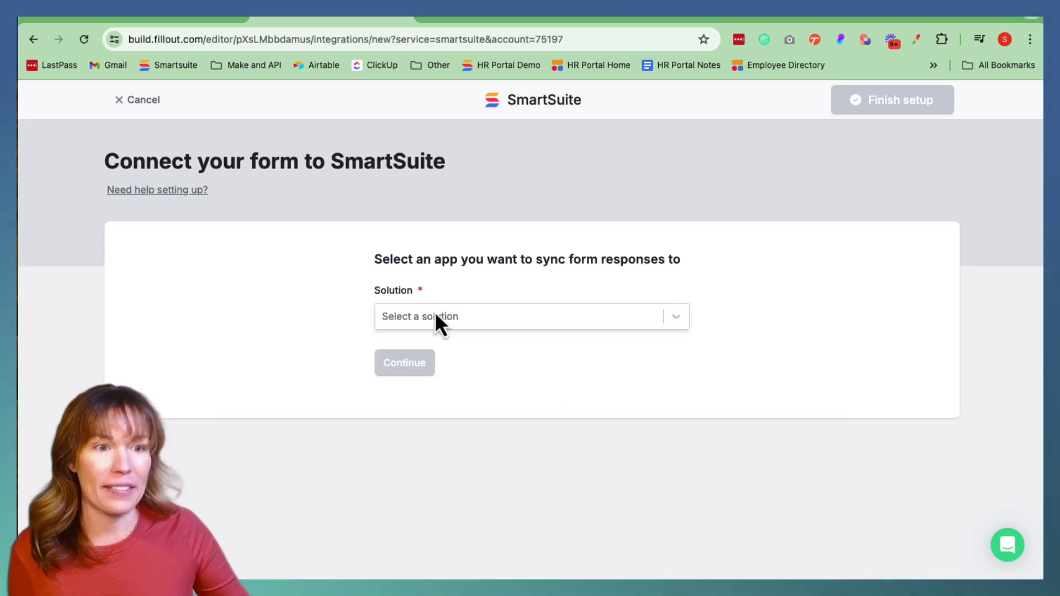
left_click(429, 317)
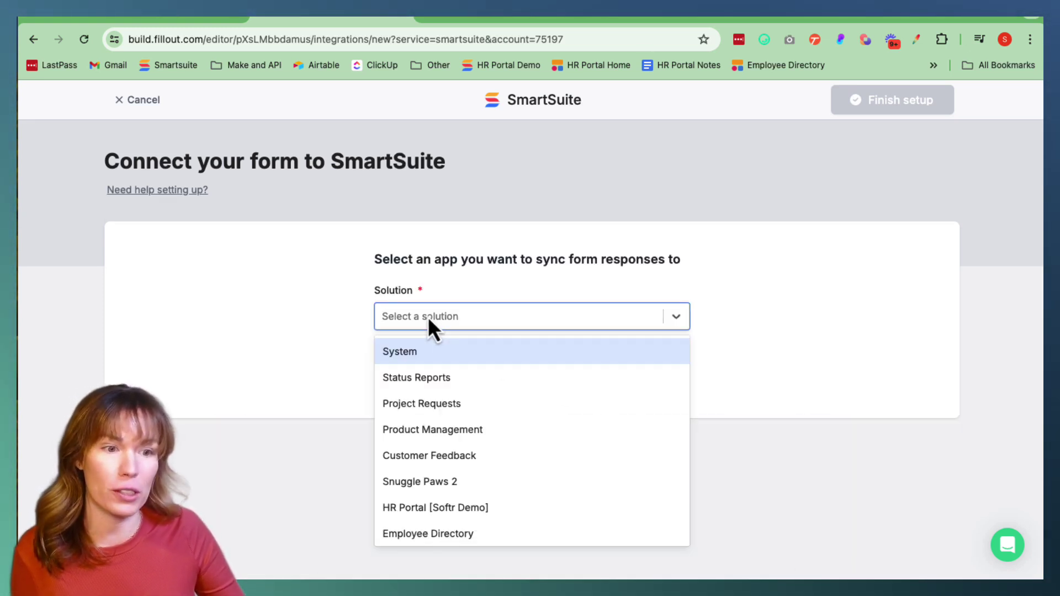
scroll(497, 409, "down", 1)
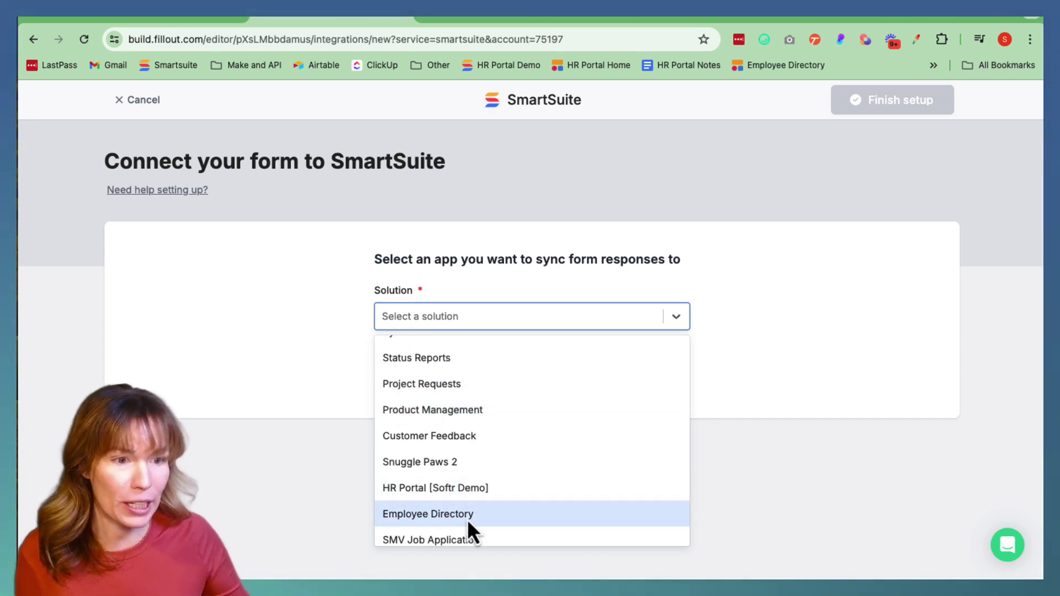
scroll(468, 544, "up", 1)
scroll(469, 542, "down", 1)
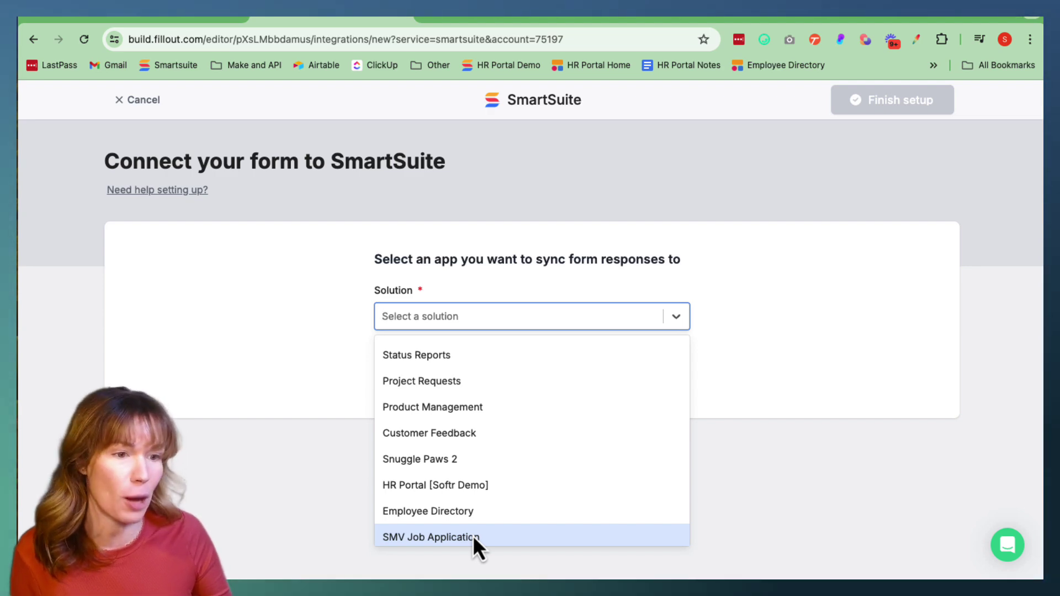
left_click(473, 536)
left_click(432, 385)
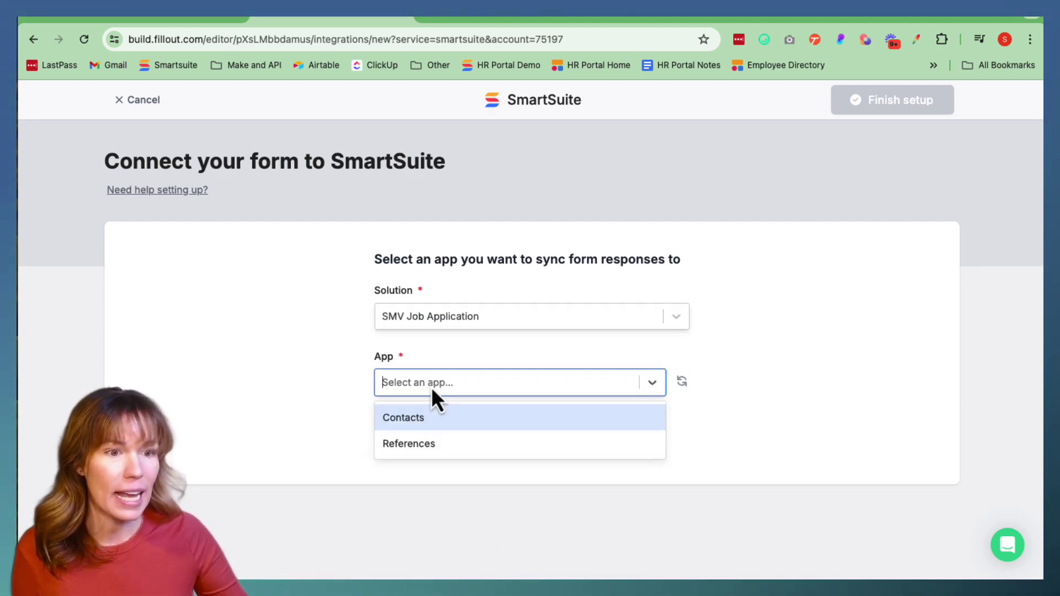
left_click(413, 420)
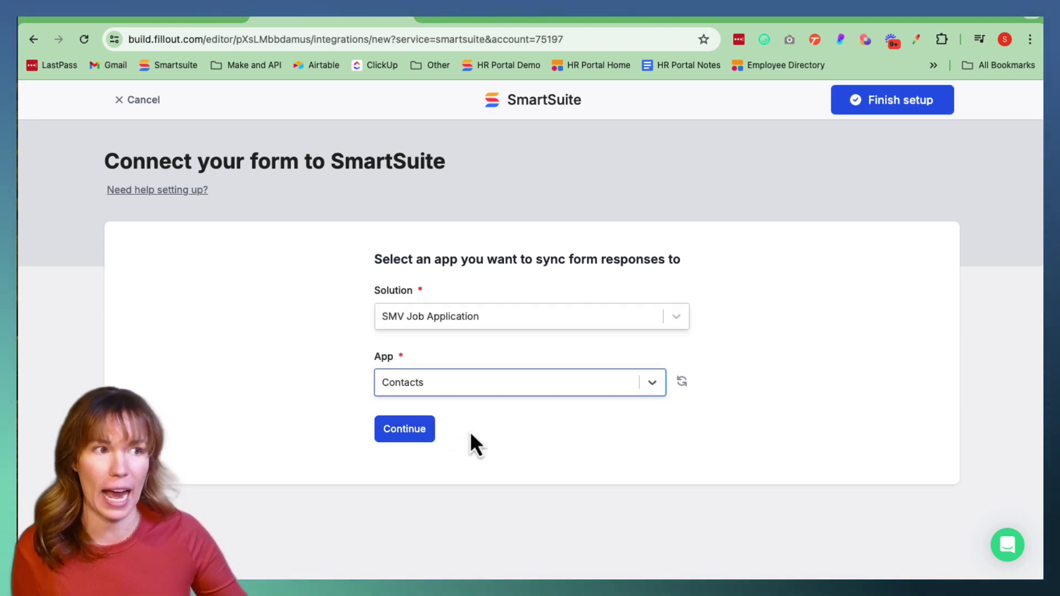
left_click(407, 433)
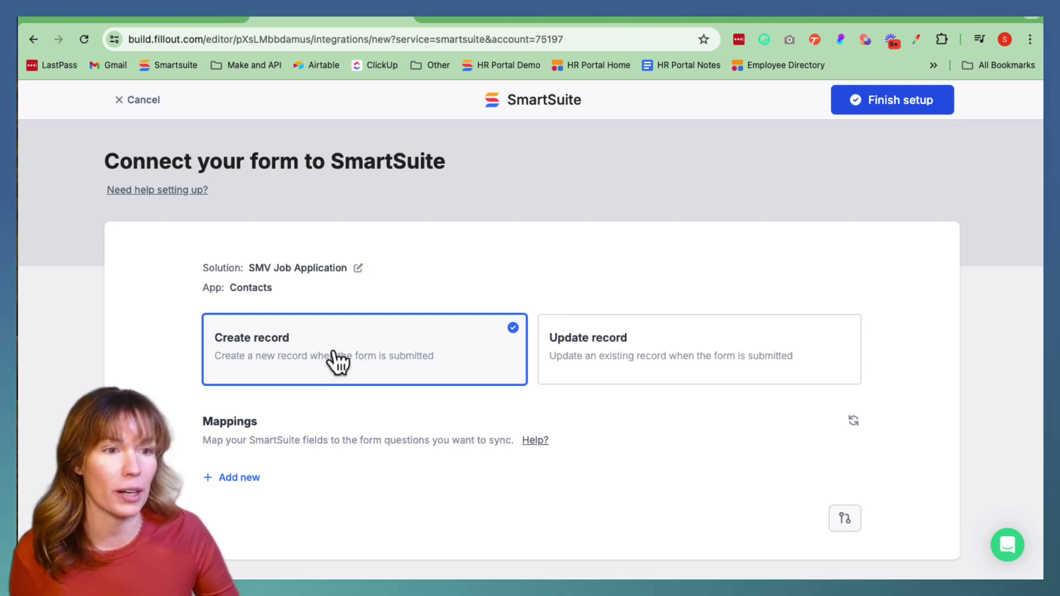
Finish the SmartSuite integration setup and return to the form editor
left_click(884, 108)
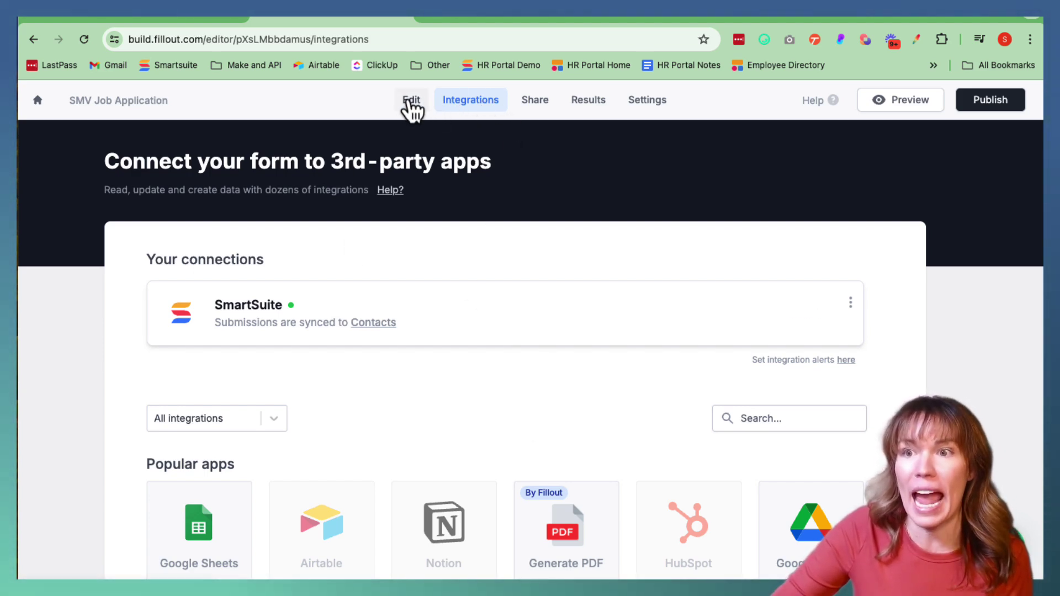
left_click(411, 101)
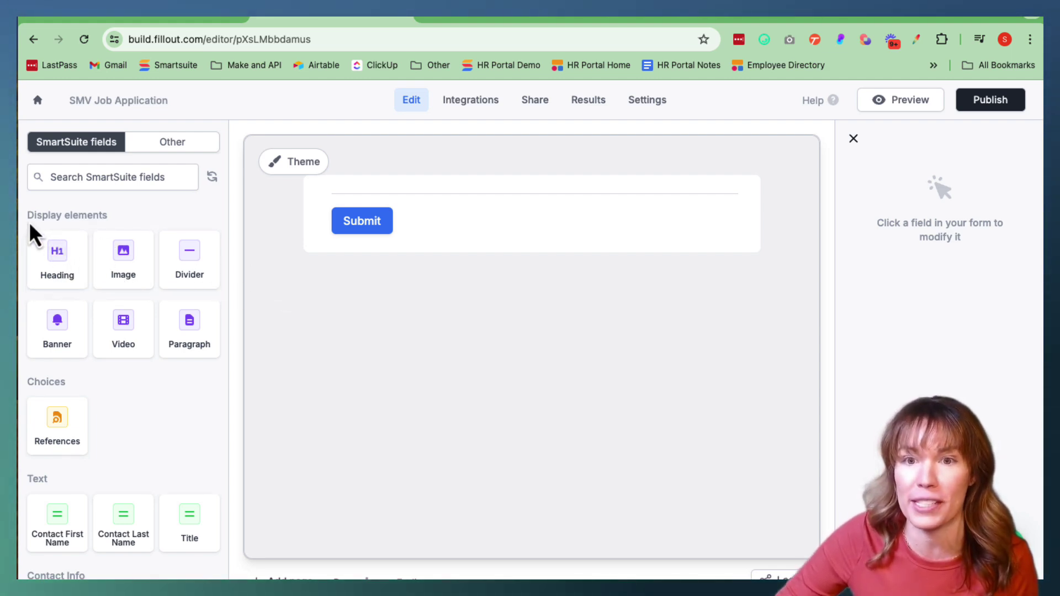
Add a heading reading 'Job Application' at the top of the form
scroll(113, 237, "down", 1)
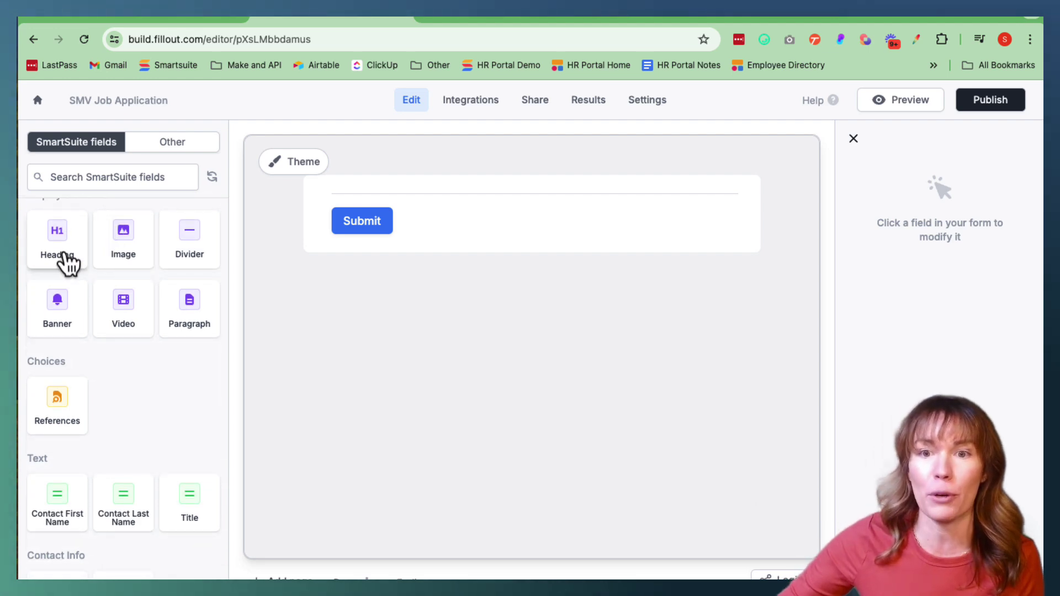
left_click(60, 243)
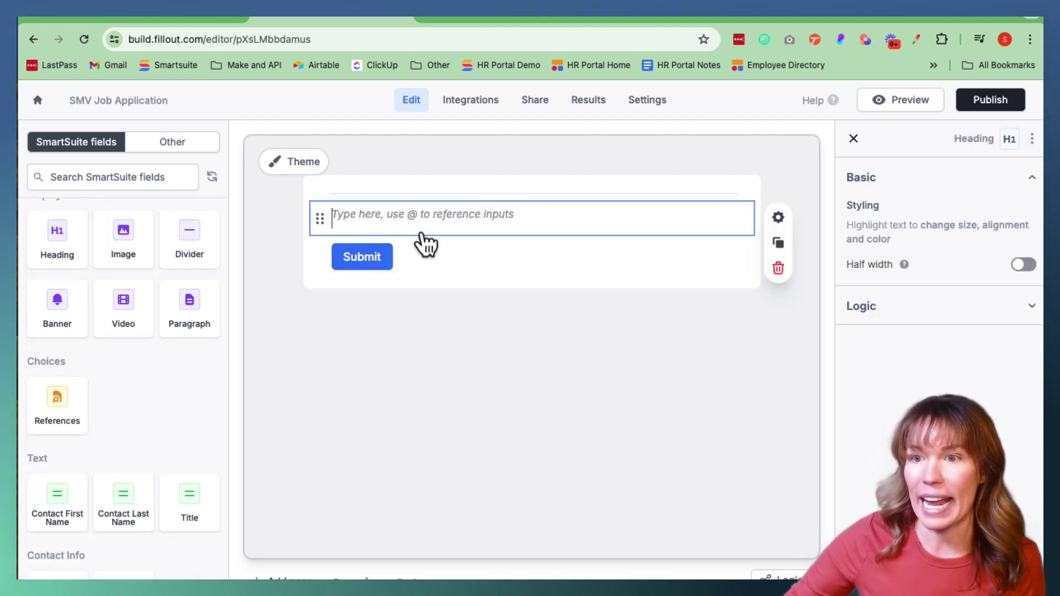
type("Jo")
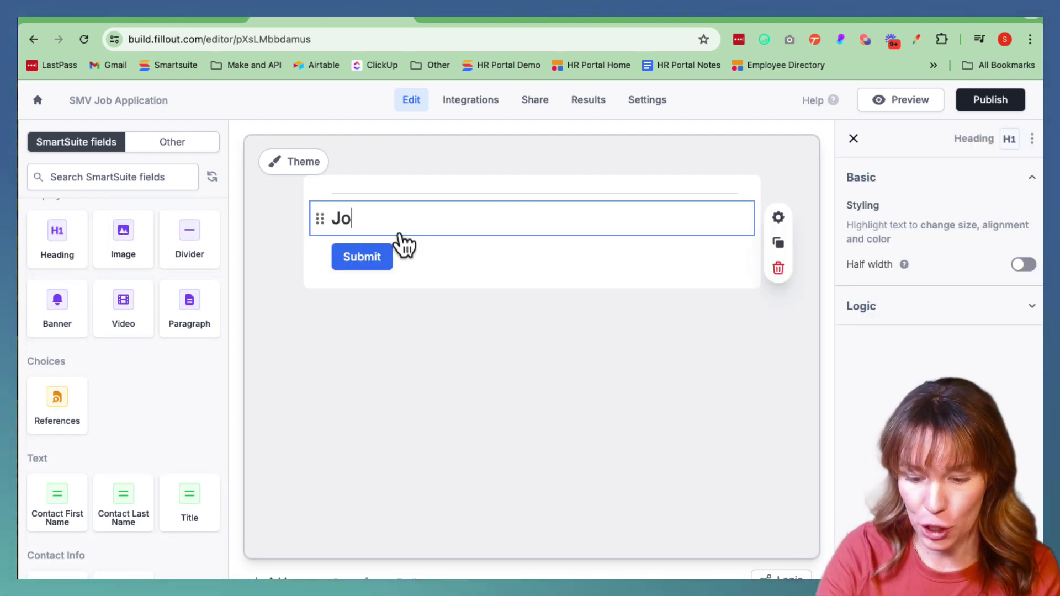
type("b Applica")
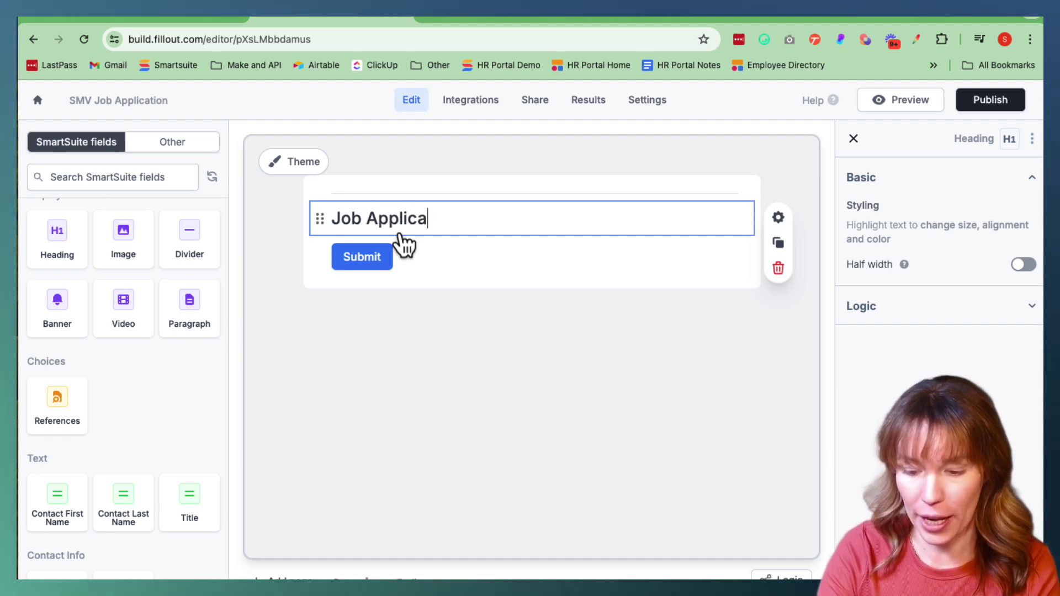
type("tion")
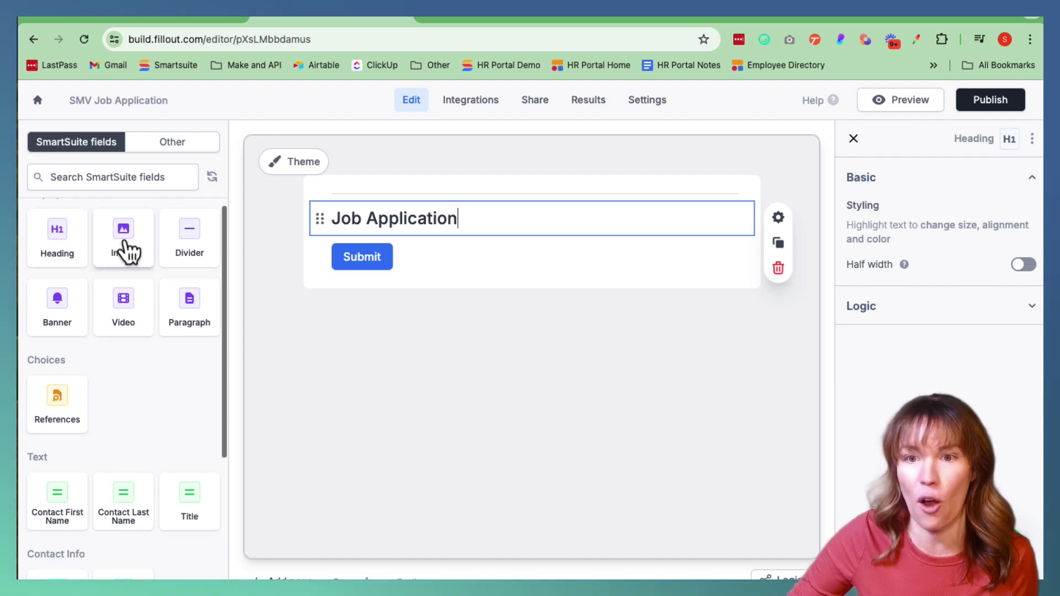
Add an image block under the heading and upload DaniBackground.png into it
left_click(126, 251)
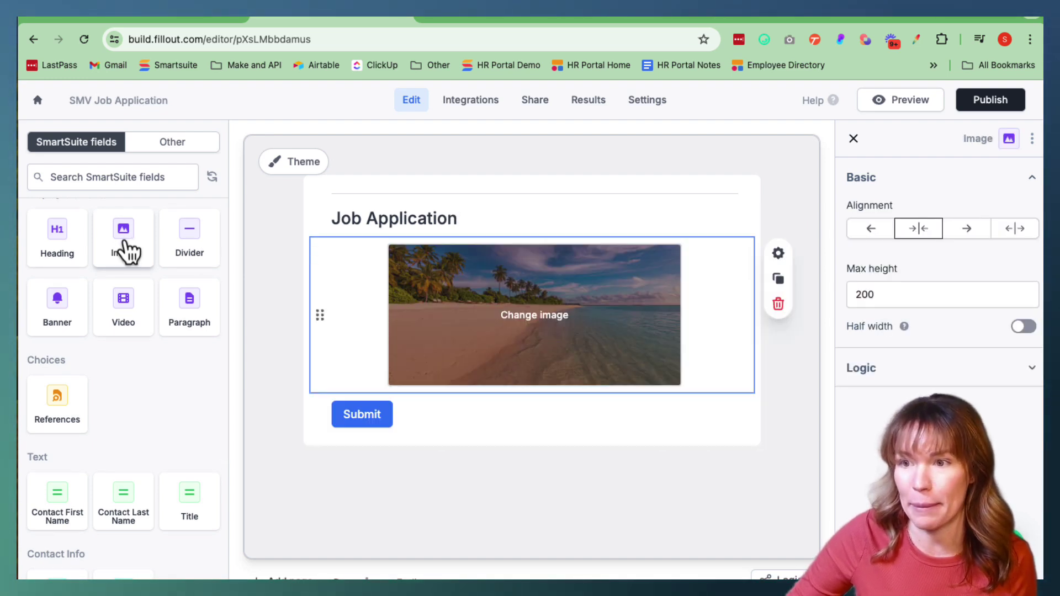
left_click(525, 324)
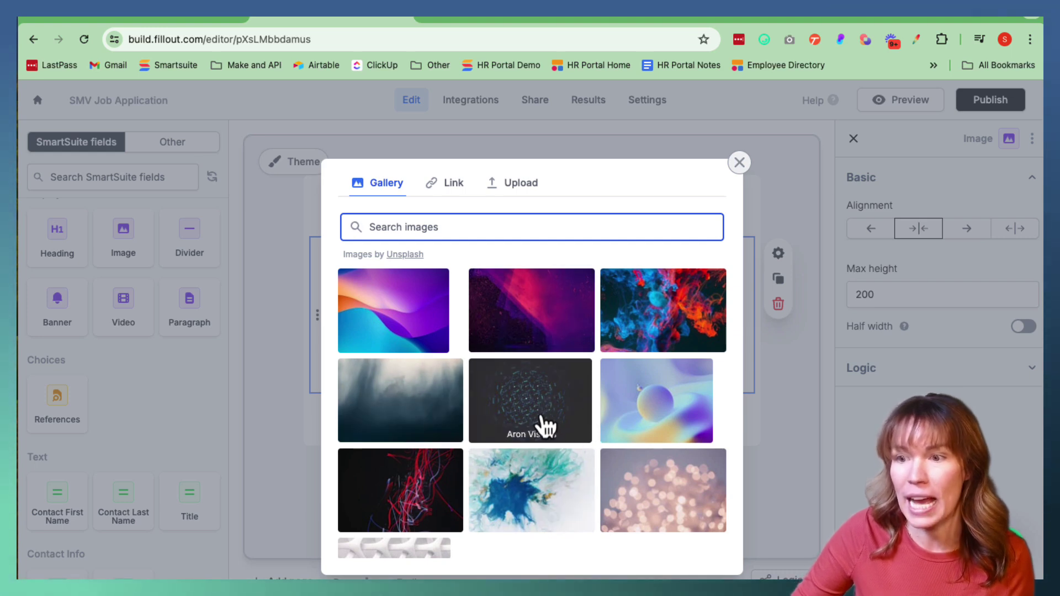
scroll(544, 427, "down", 2)
scroll(544, 426, "up", 2)
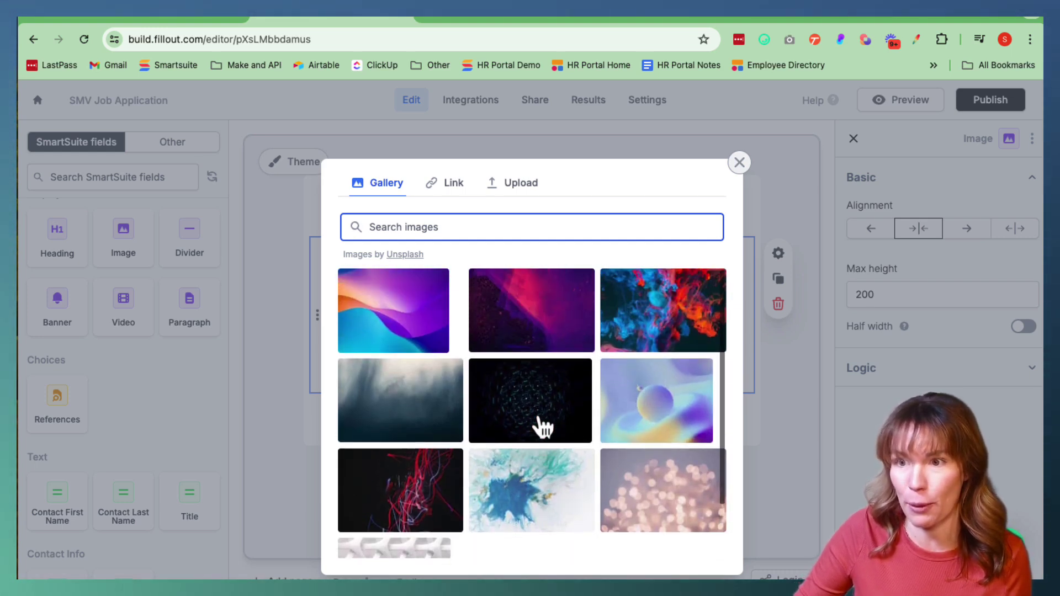
left_click(519, 188)
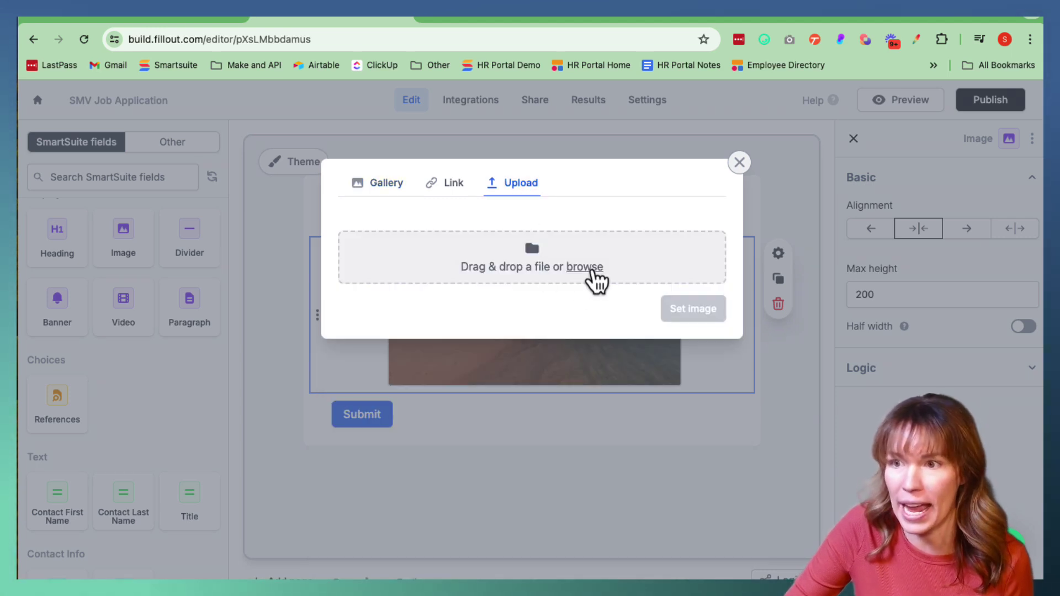
left_click(591, 271)
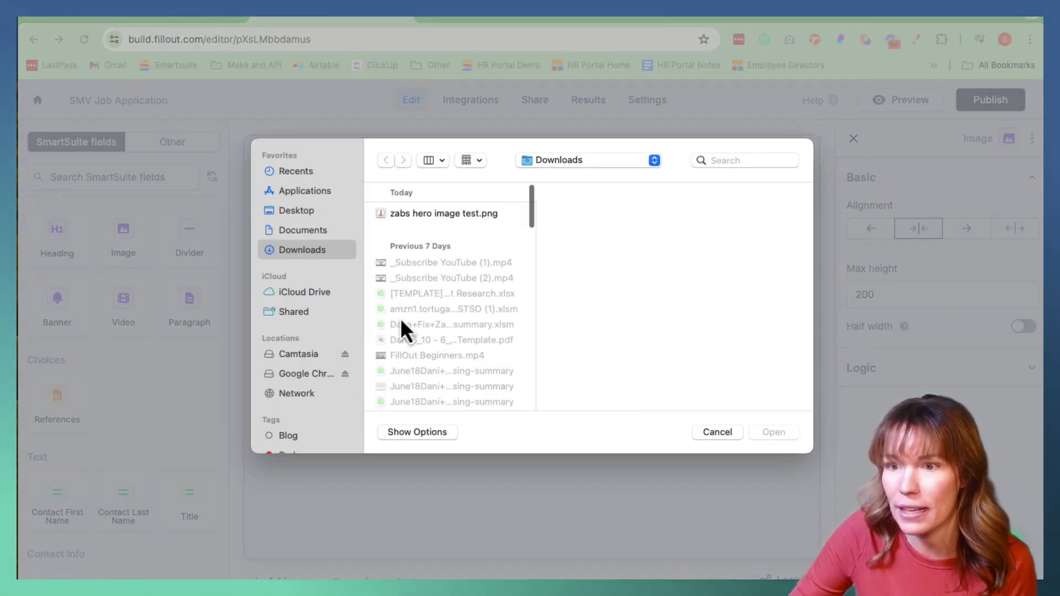
scroll(401, 322, "down", 10)
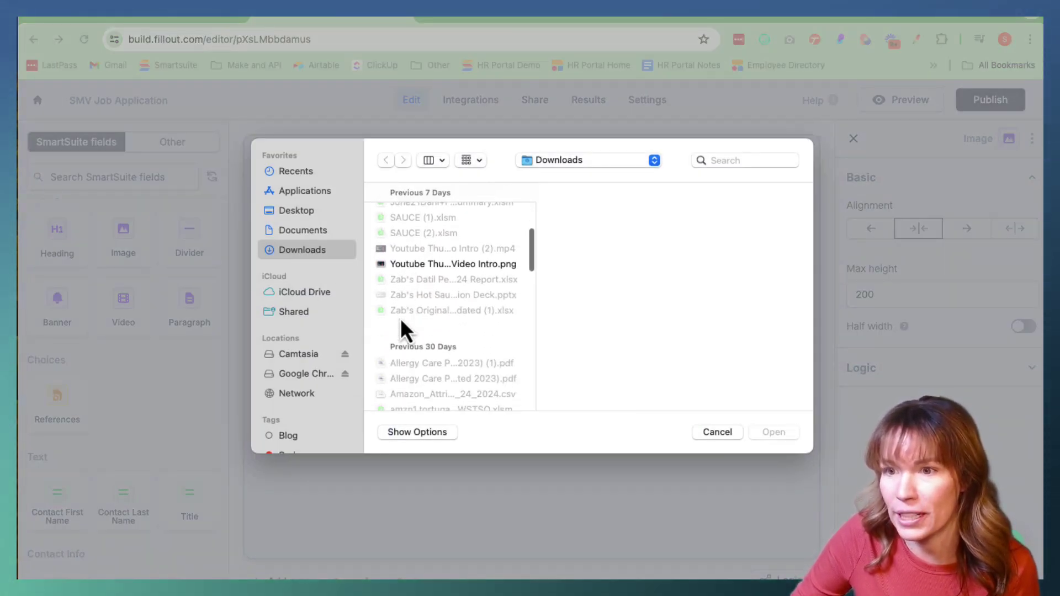
scroll(401, 321, "down", 5)
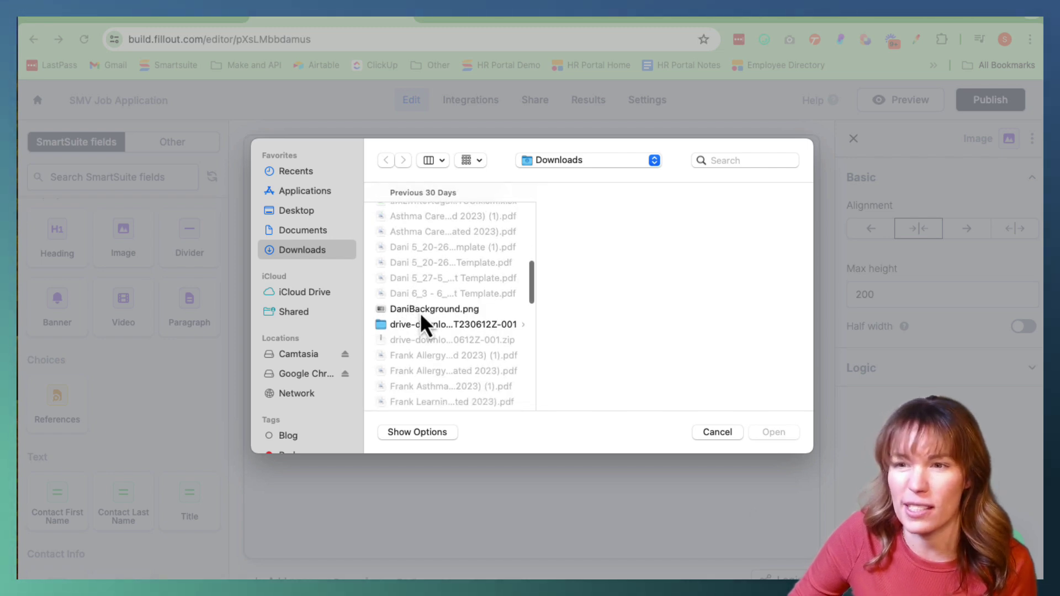
left_click(421, 310)
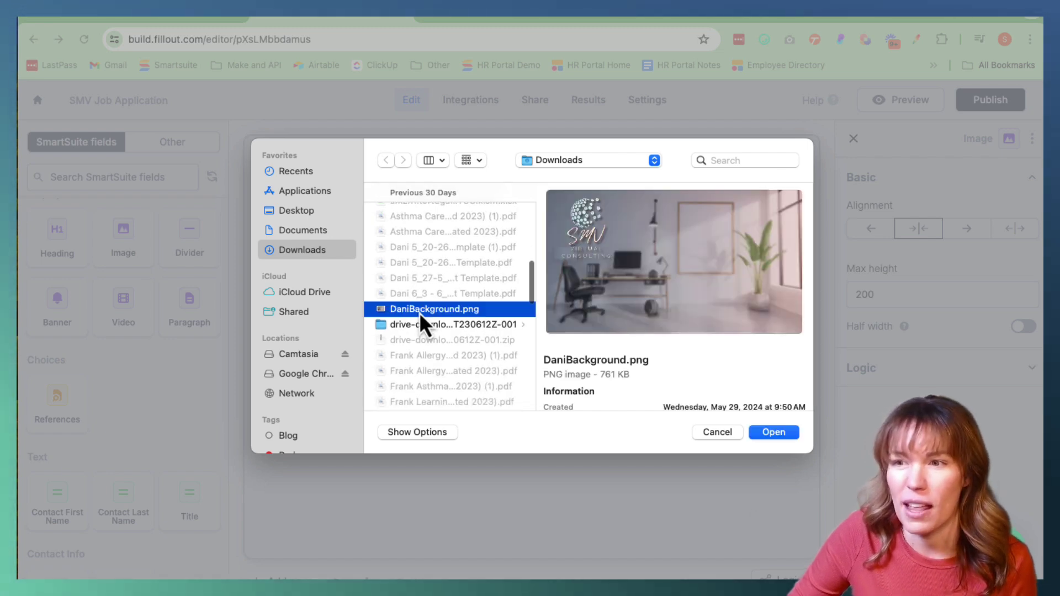
left_click(774, 432)
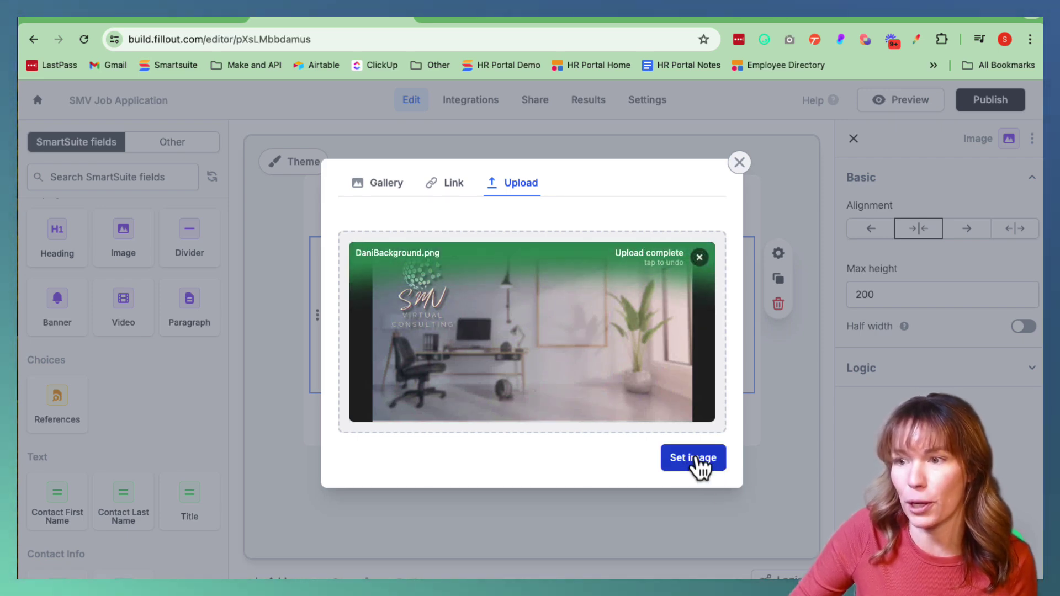
left_click(697, 459)
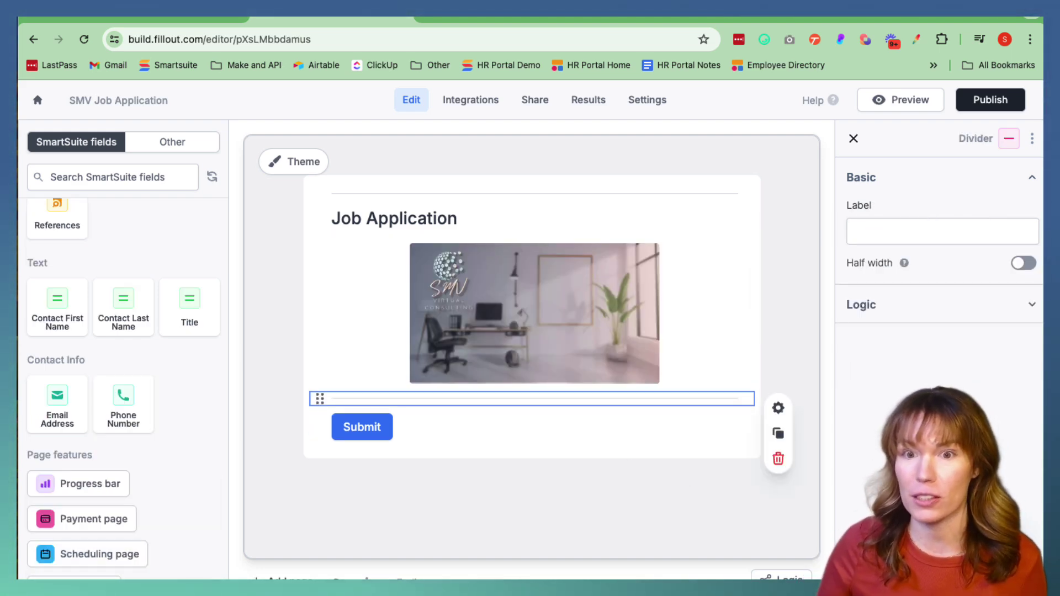
Add Contact First Name, Contact Last Name, Email Address and Phone Number from SmartSuite below the divider
scroll(42, 270, "down", 1)
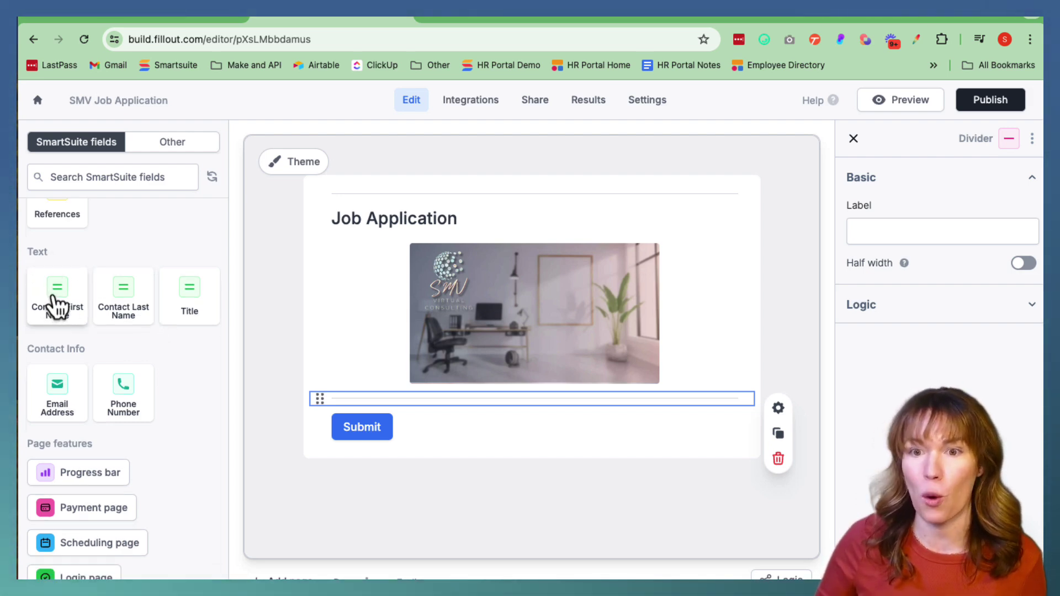
left_click(55, 305)
left_click_drag(58, 303, 318, 463)
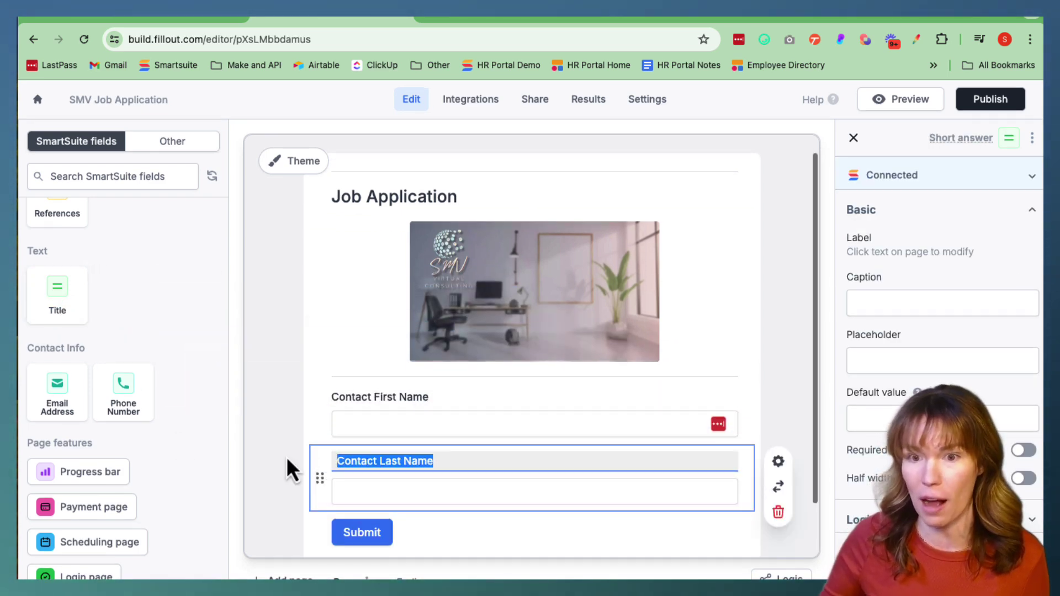
left_click(54, 405)
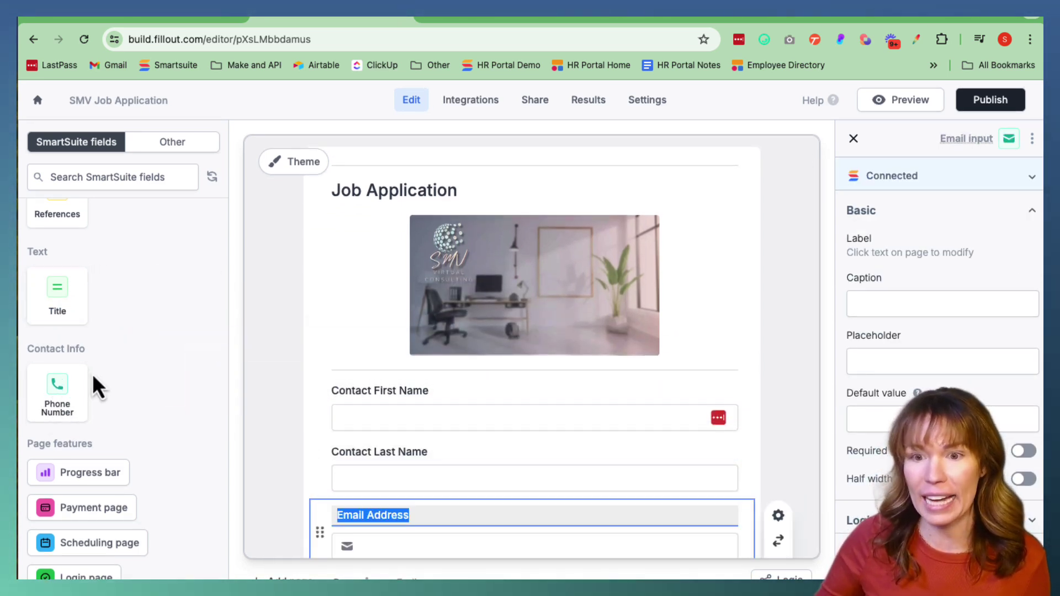
left_click(62, 411)
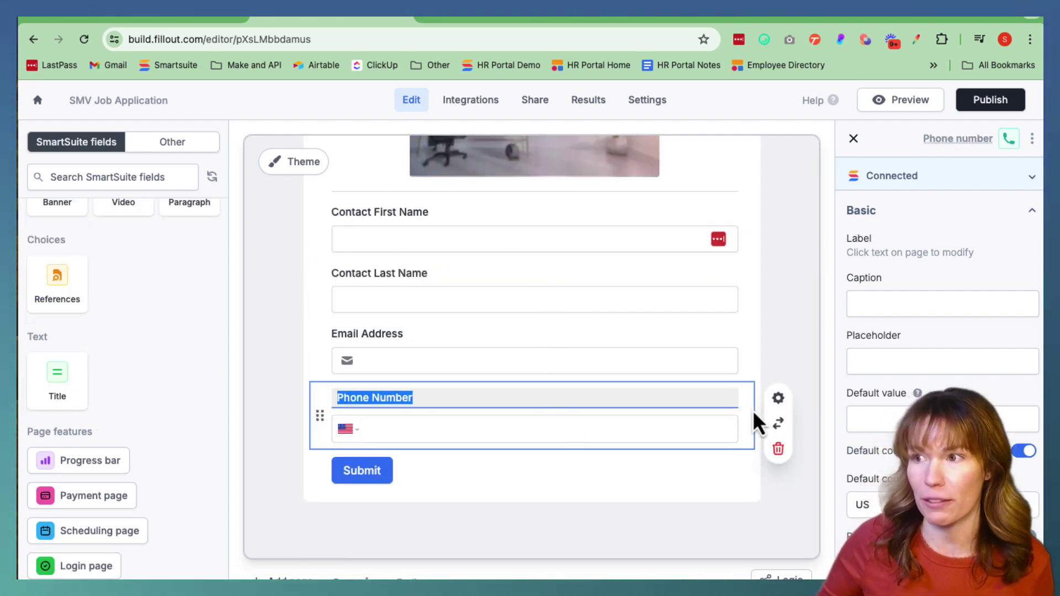
scroll(938, 389, "down", 1)
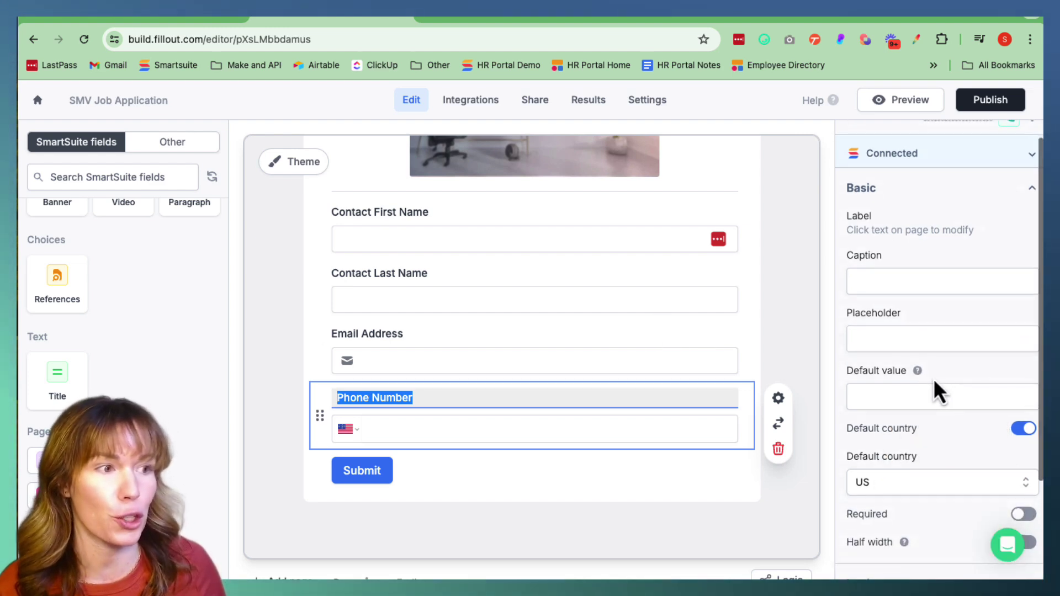
scroll(937, 392, "down", 5)
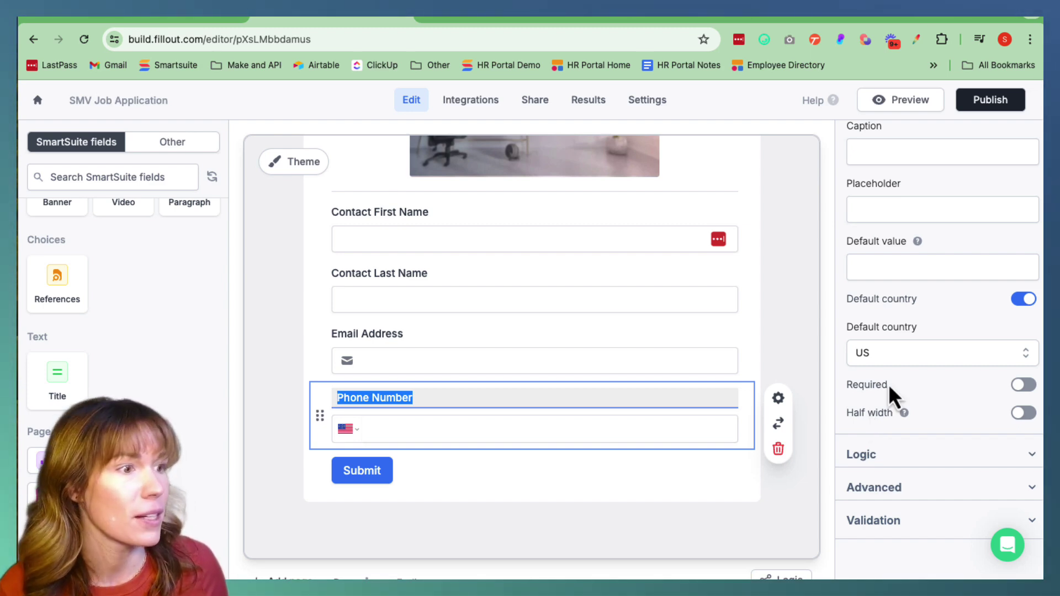
Set Phone Number, Email Address, Contact Last Name and Contact First Name to half width, with Email Address required
left_click(1022, 415)
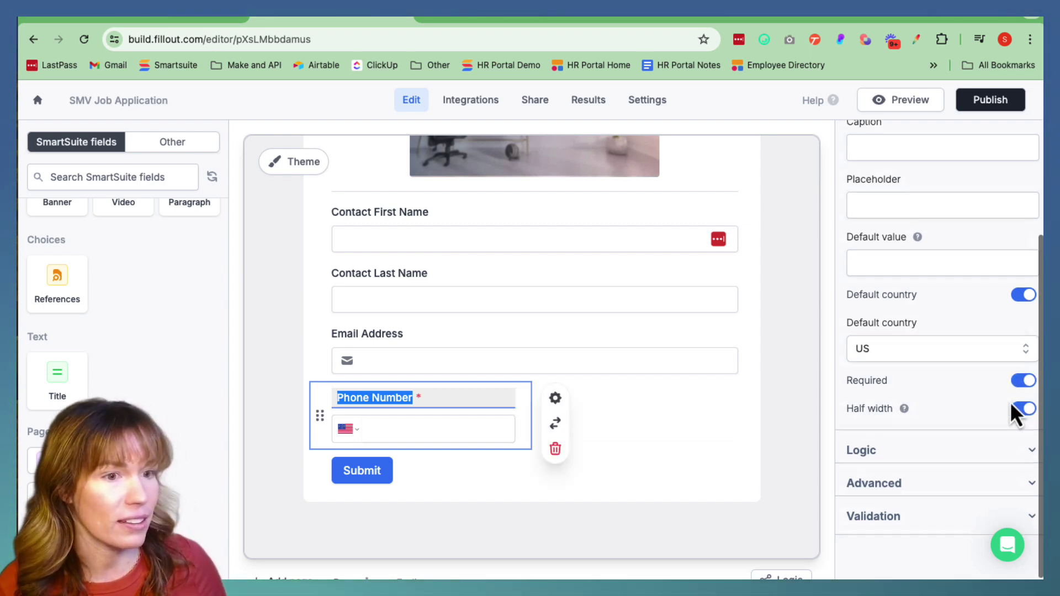
left_click(509, 337)
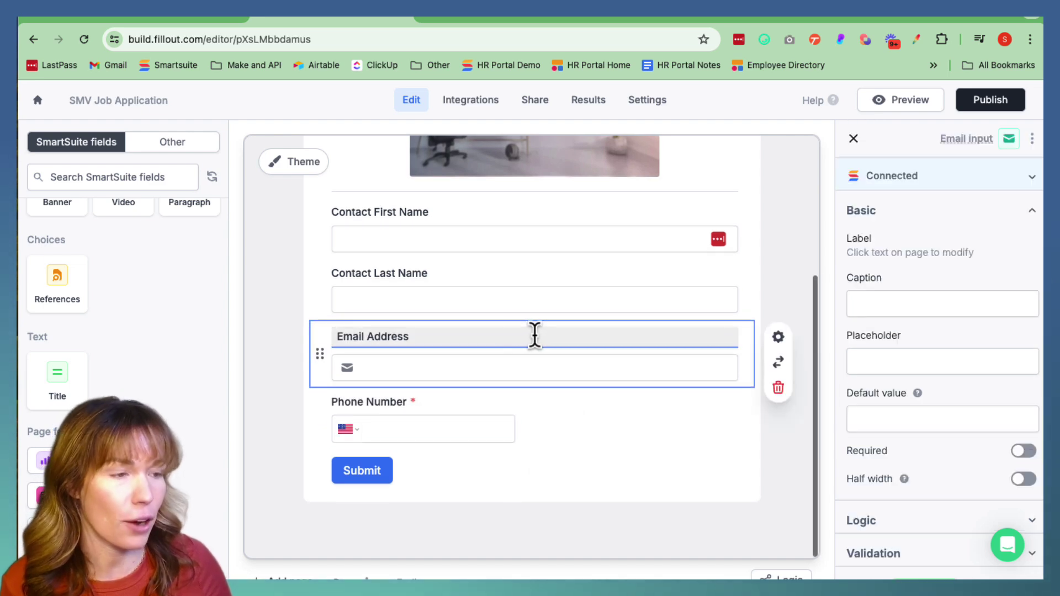
scroll(966, 475, "down", 1)
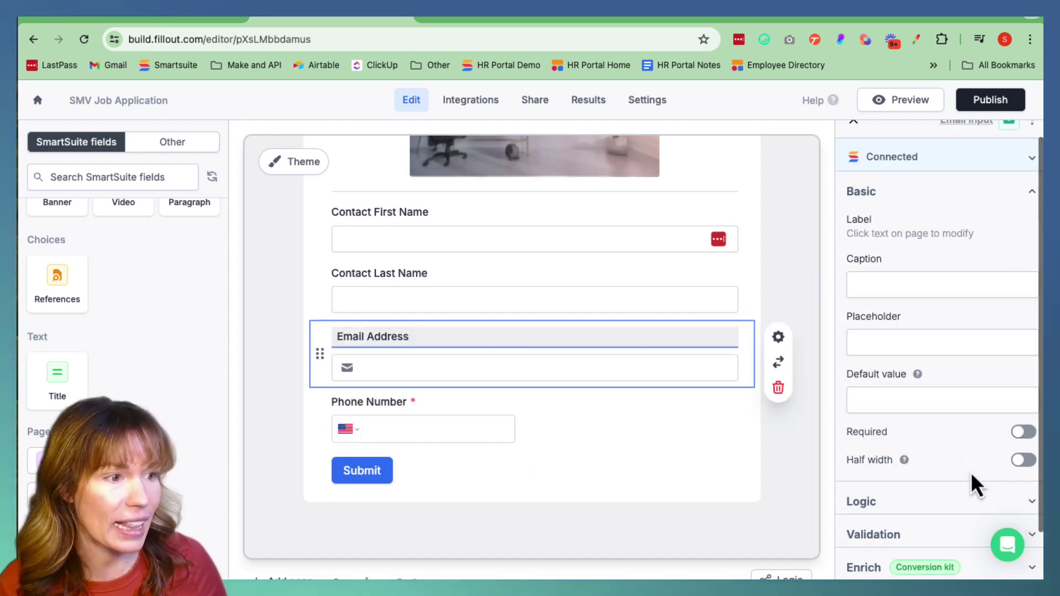
left_click(1024, 432)
left_click(1023, 459)
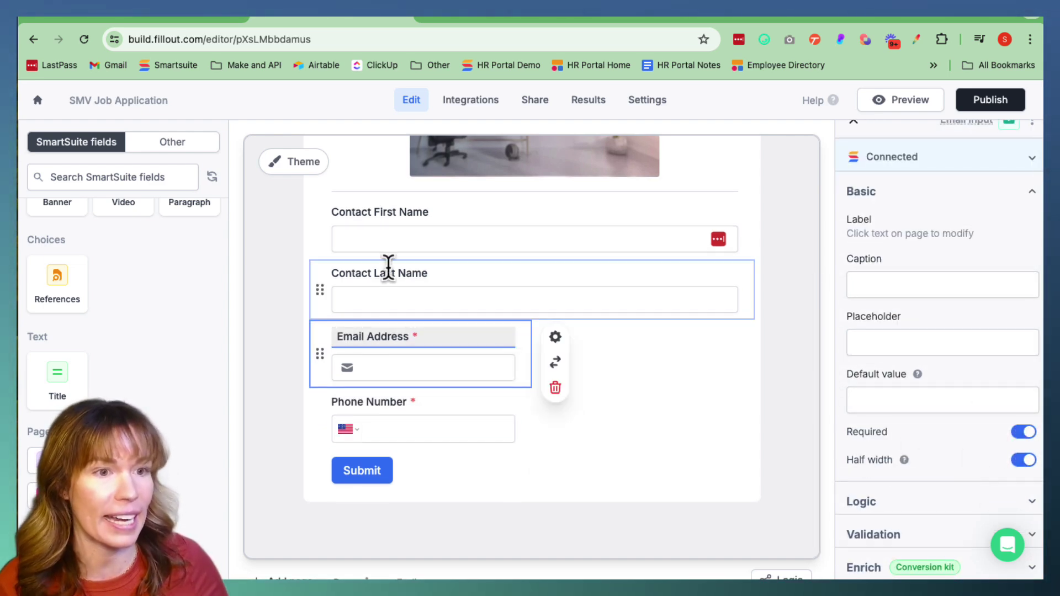
left_click(395, 276)
scroll(1023, 463, "down", 1)
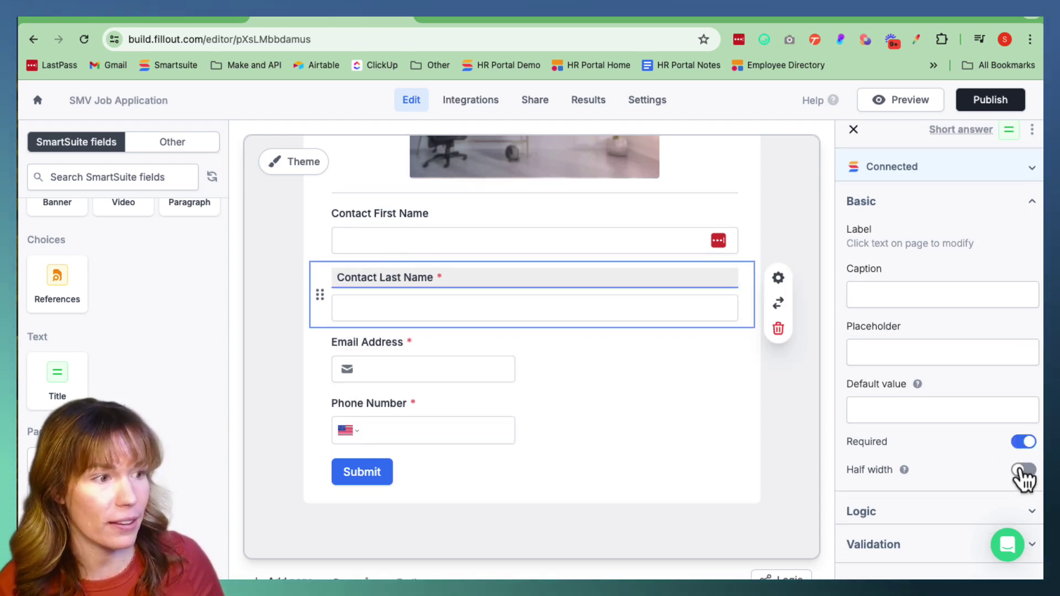
left_click(1022, 470)
left_click(431, 213)
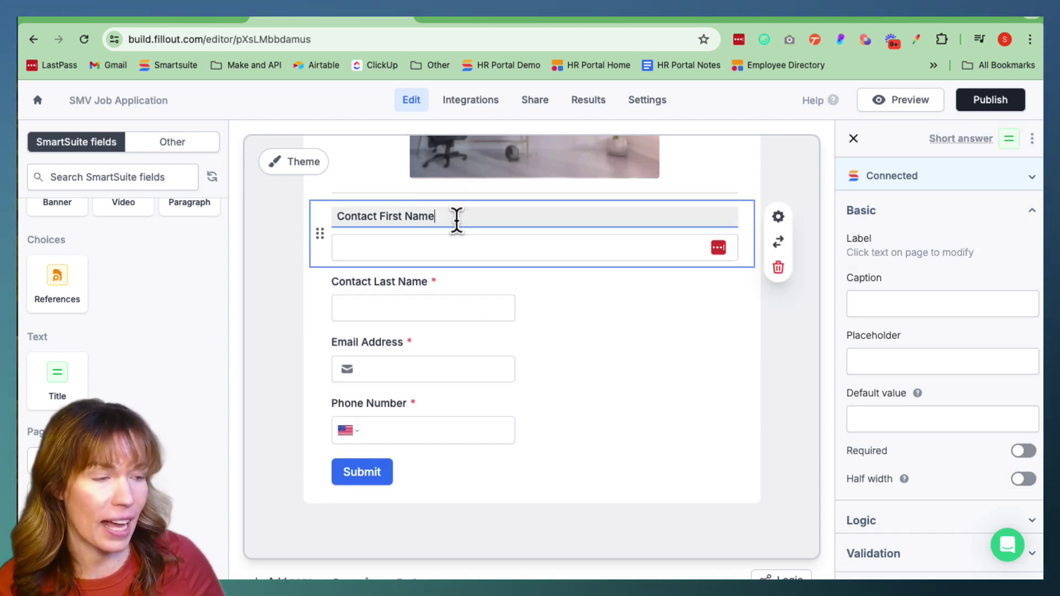
left_click(1024, 480)
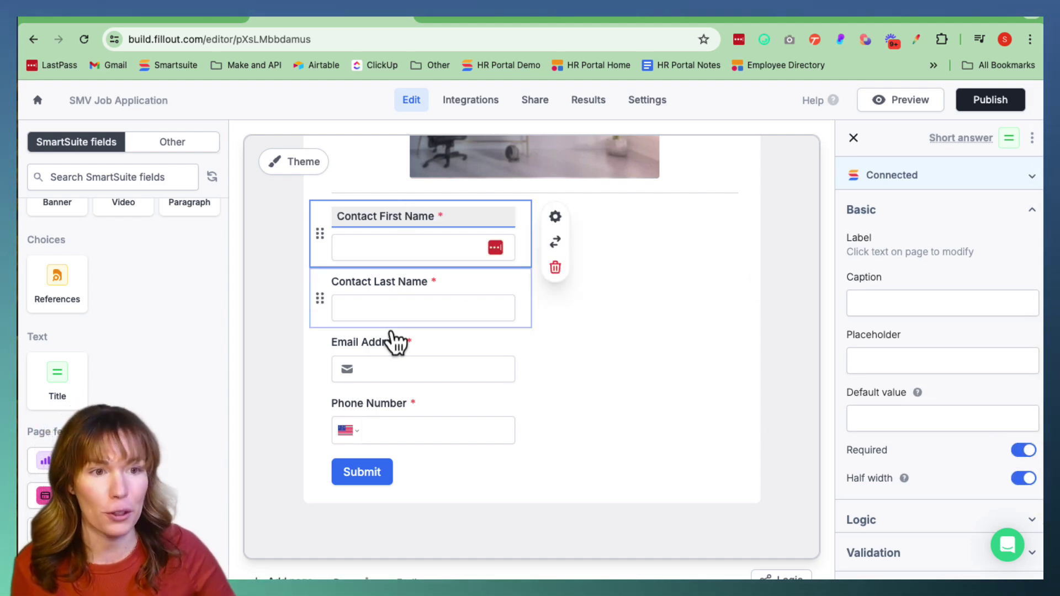
Place Contact Last Name beside First Name and Phone Number beside Email Address in two columns
scroll(761, 421, "up", 1)
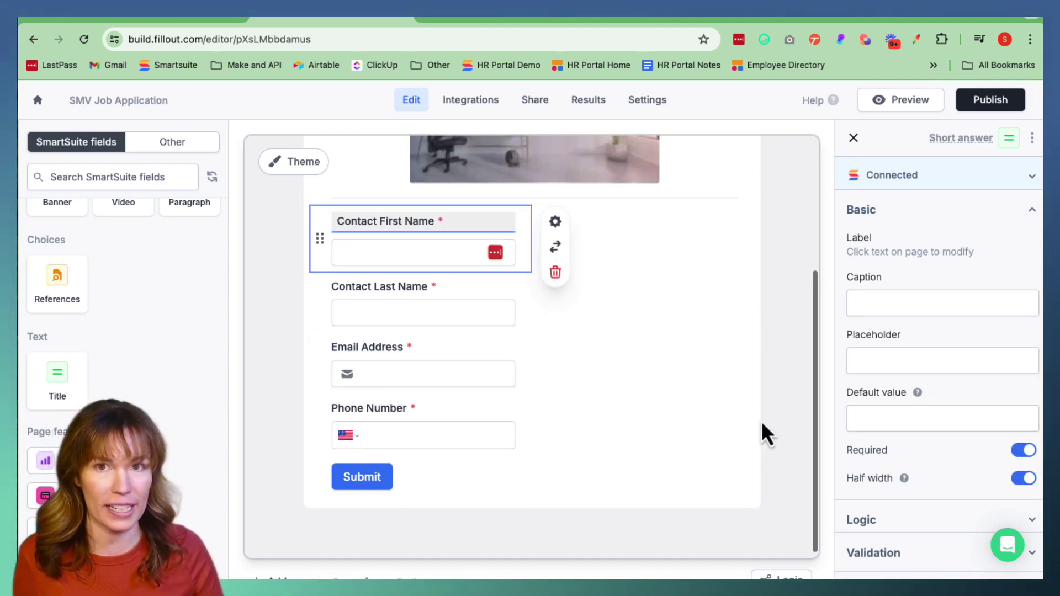
left_click_drag(319, 307, 552, 243)
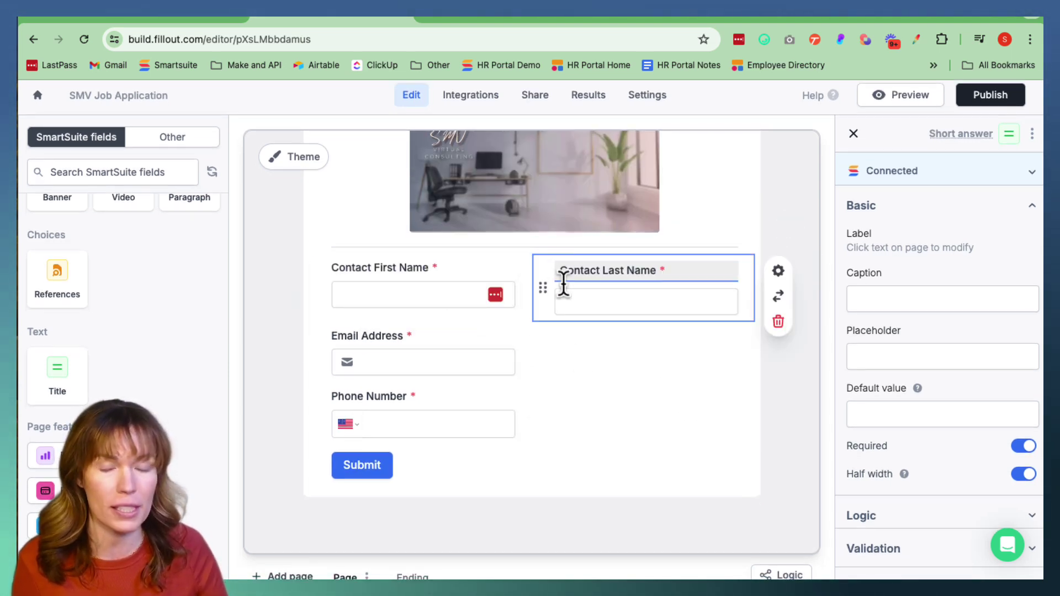
left_click_drag(325, 414, 559, 350)
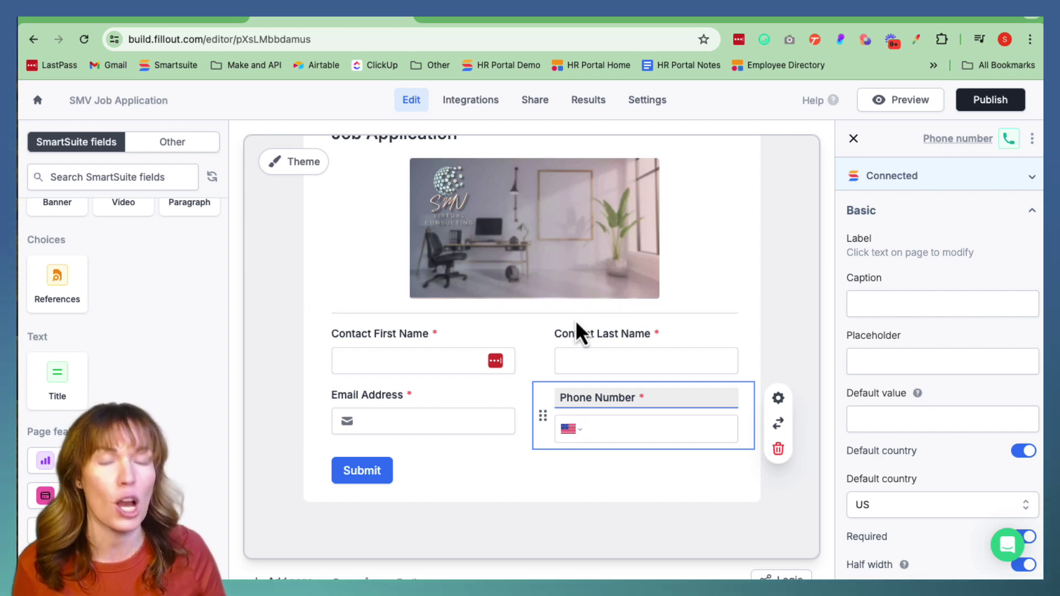
left_click(583, 508)
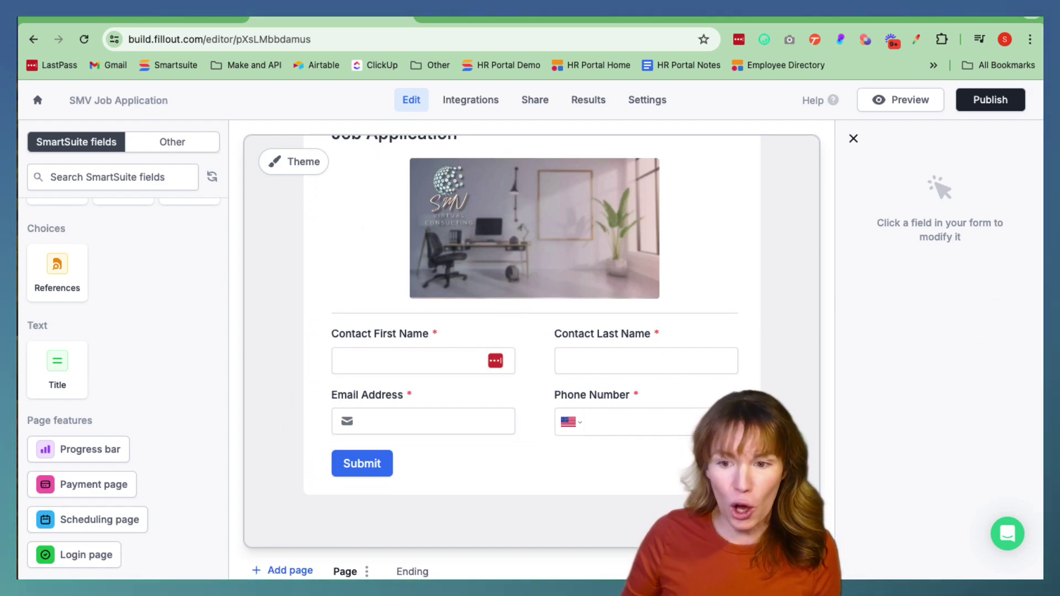
left_click(287, 572)
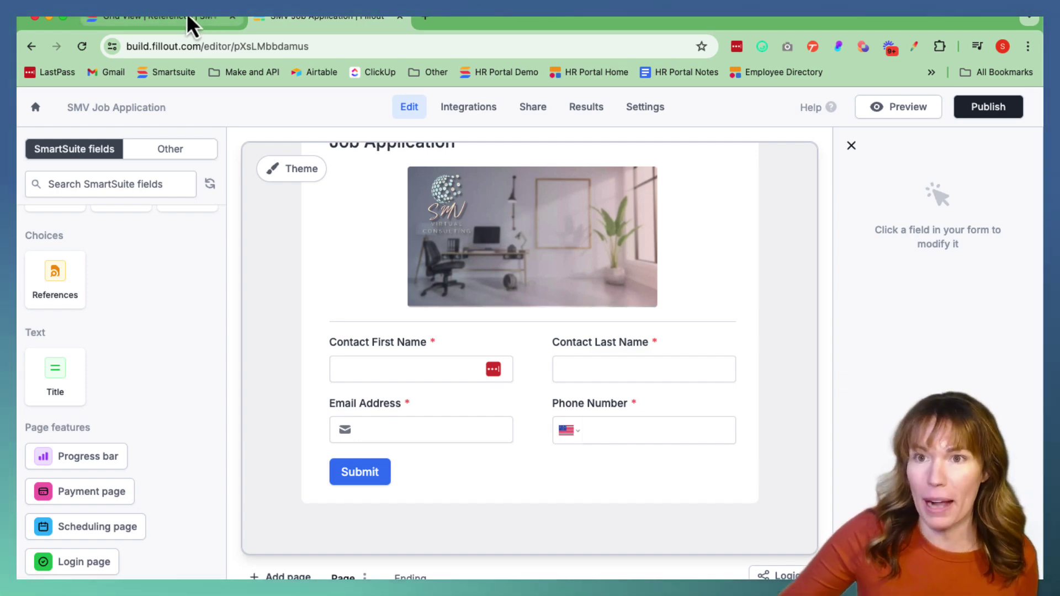
left_click(187, 16)
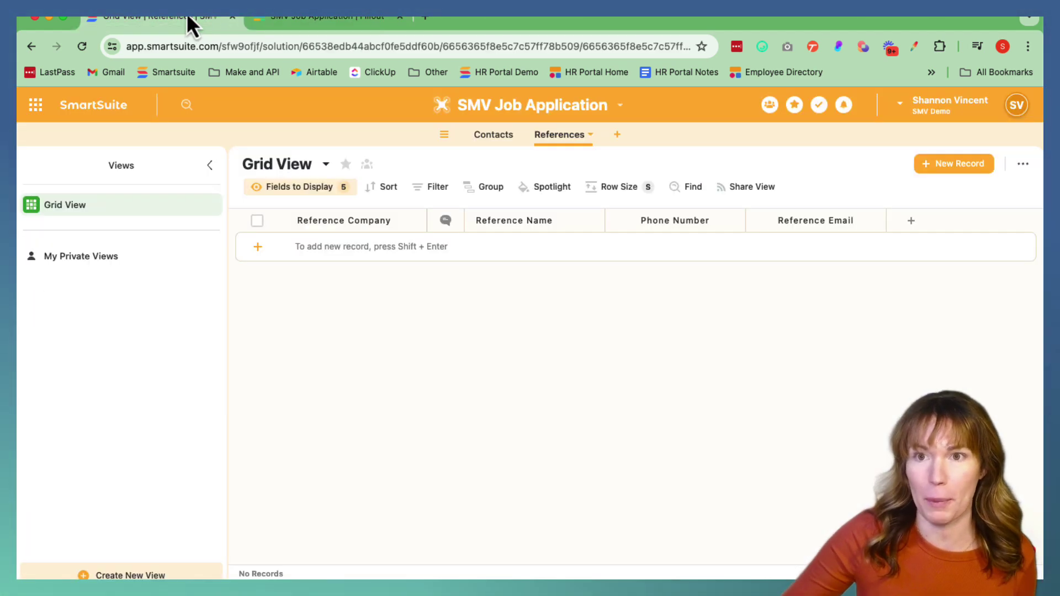
Review the fields of SmartSuite's Contacts and References tables, then return to the Fillout editor
left_click(497, 142)
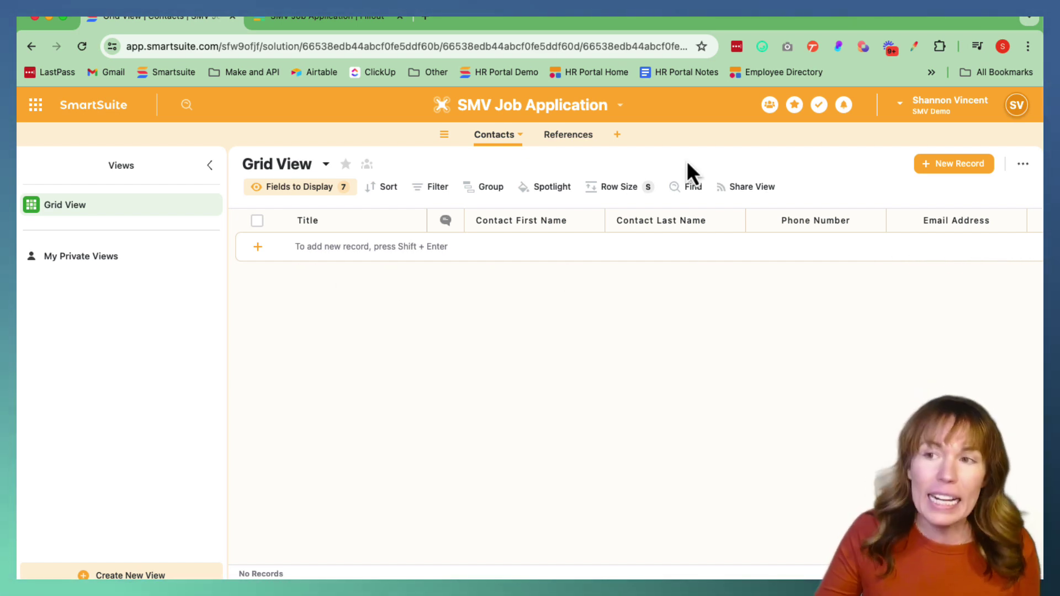
left_click(568, 135)
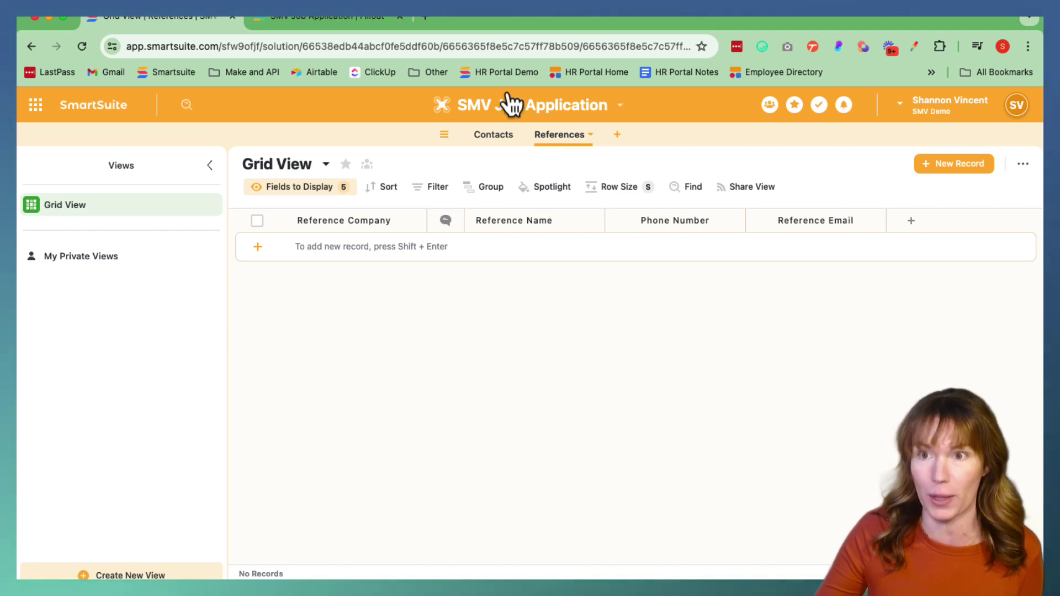
left_click(330, 22)
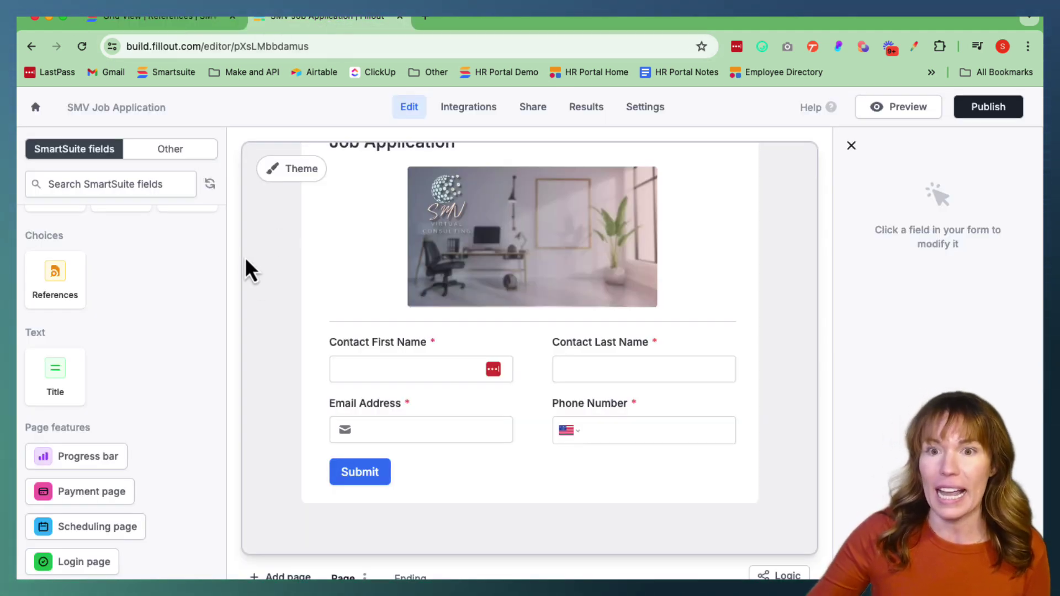
Scroll the SmartSuite fields sidebar toward Choices to find the References card
scroll(121, 325, "up", 3)
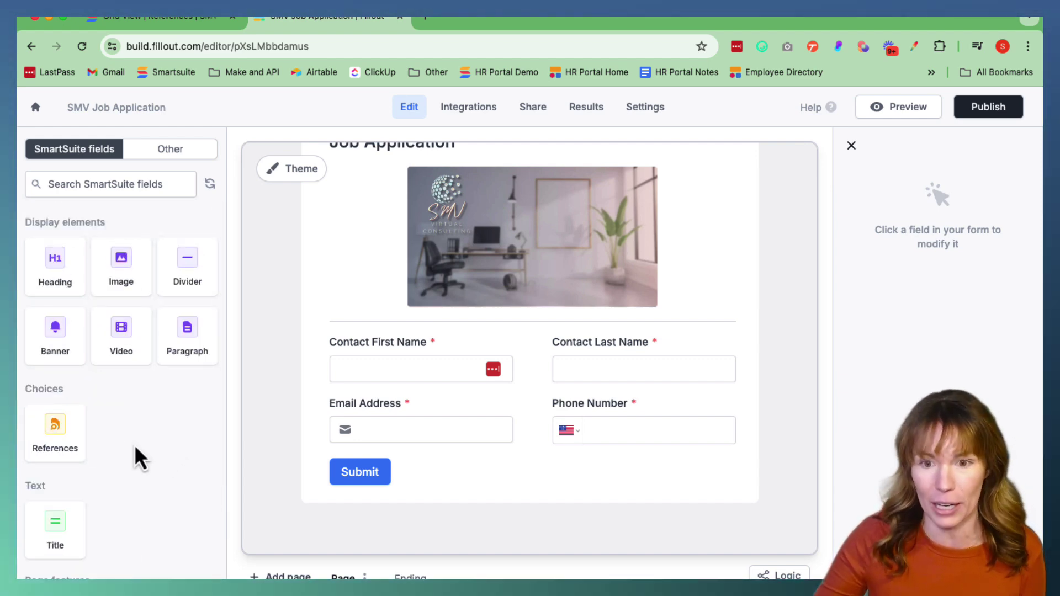
scroll(135, 456, "down", 3)
scroll(135, 448, "up", 1)
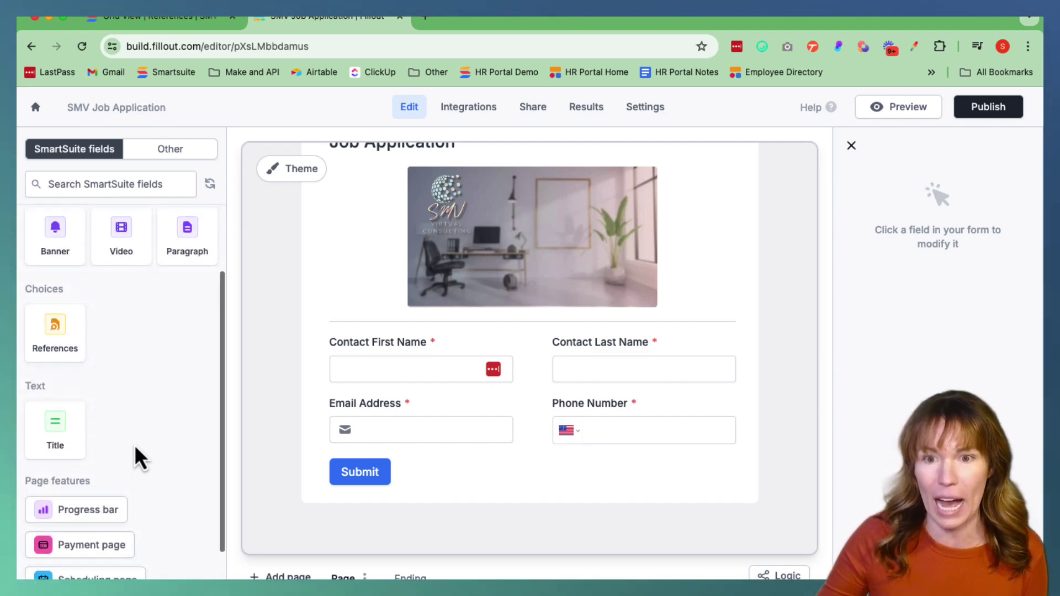
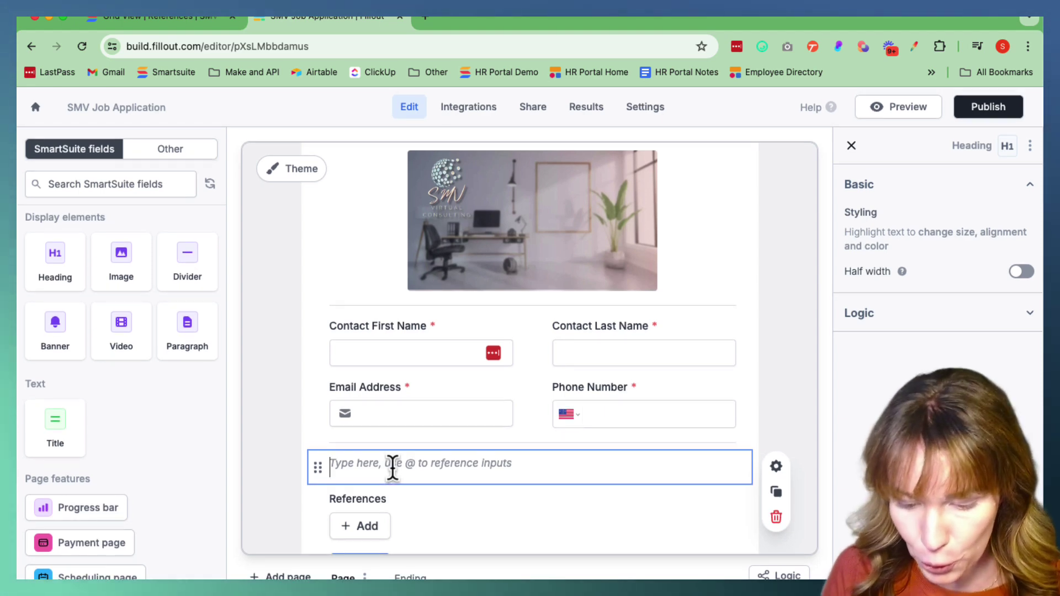
Type 'Please enter 3 professional references.' into the new heading above References
type("Ple")
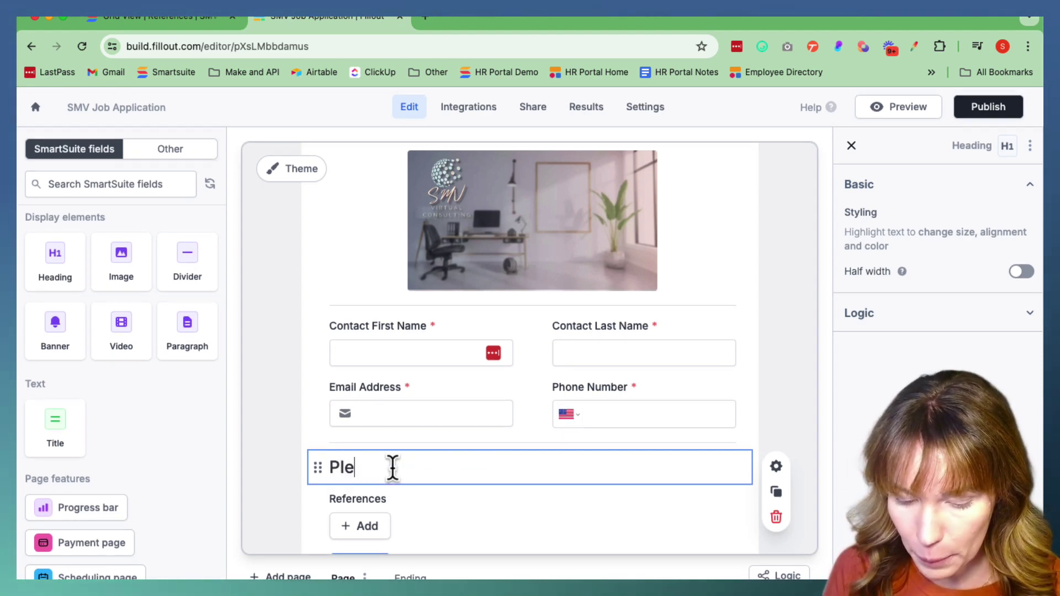
type("ase ent")
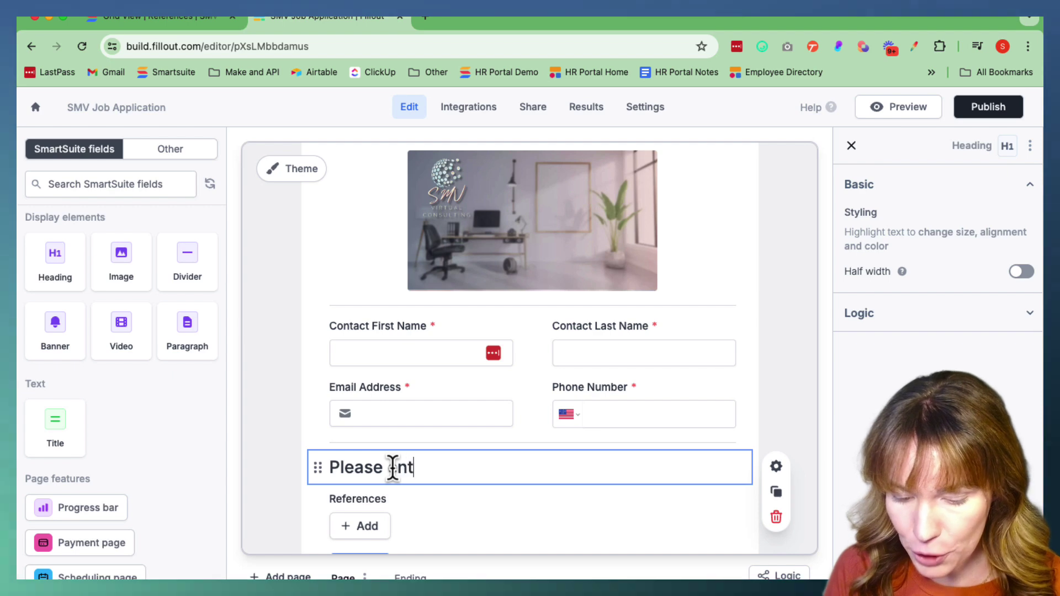
type("er 3 professio")
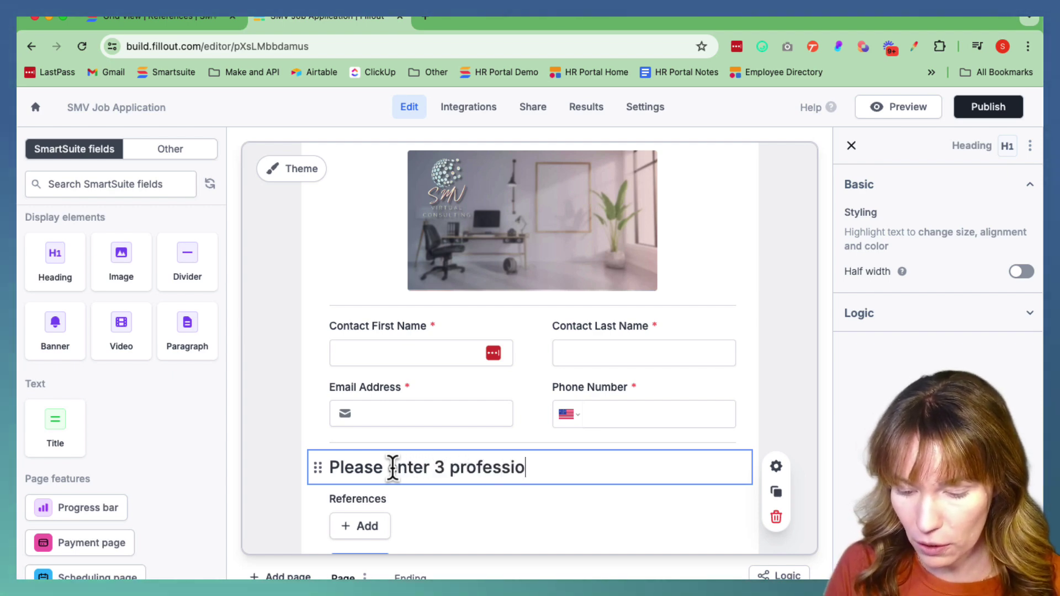
type("nal referen")
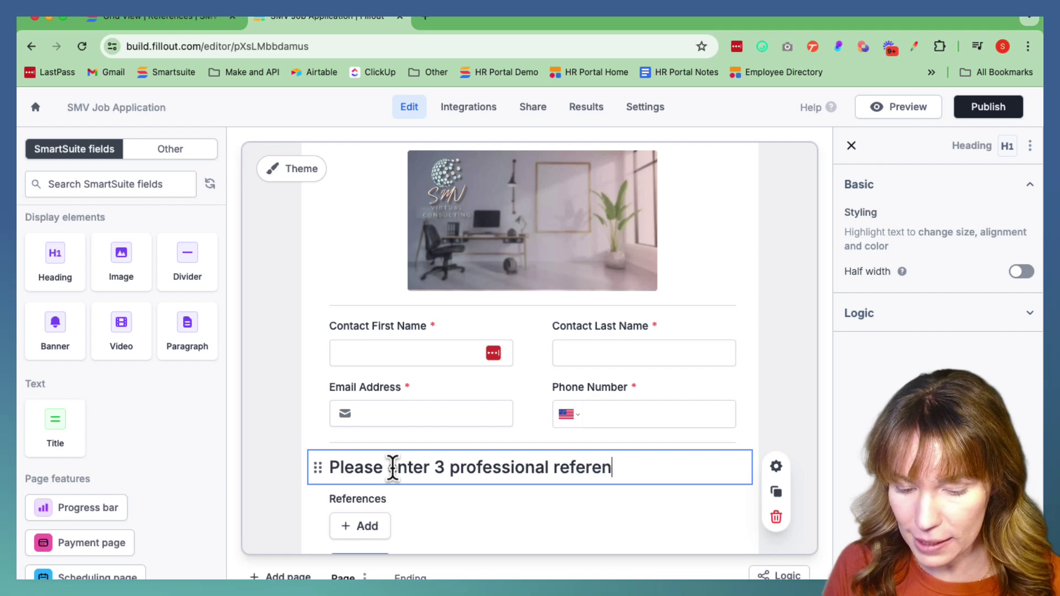
type("ces")
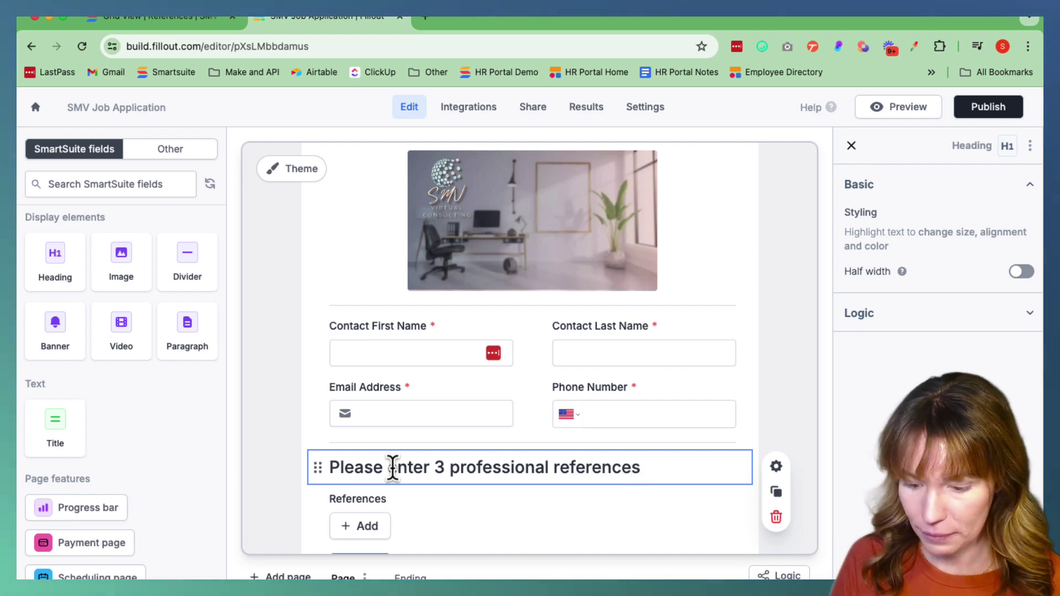
type(".")
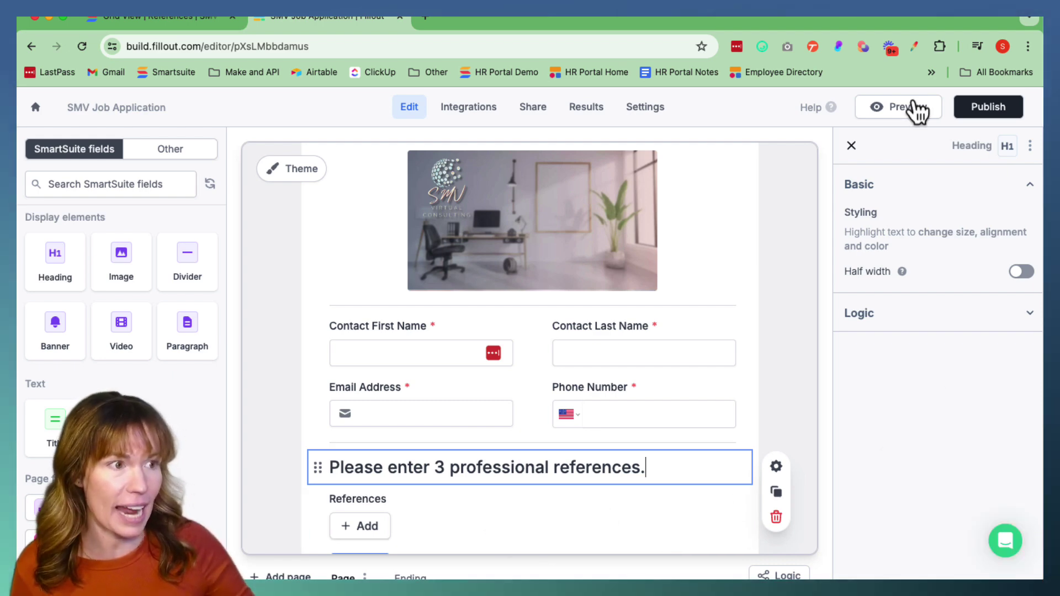
Make the References picker required and allow applicants to create new records
left_click(470, 520)
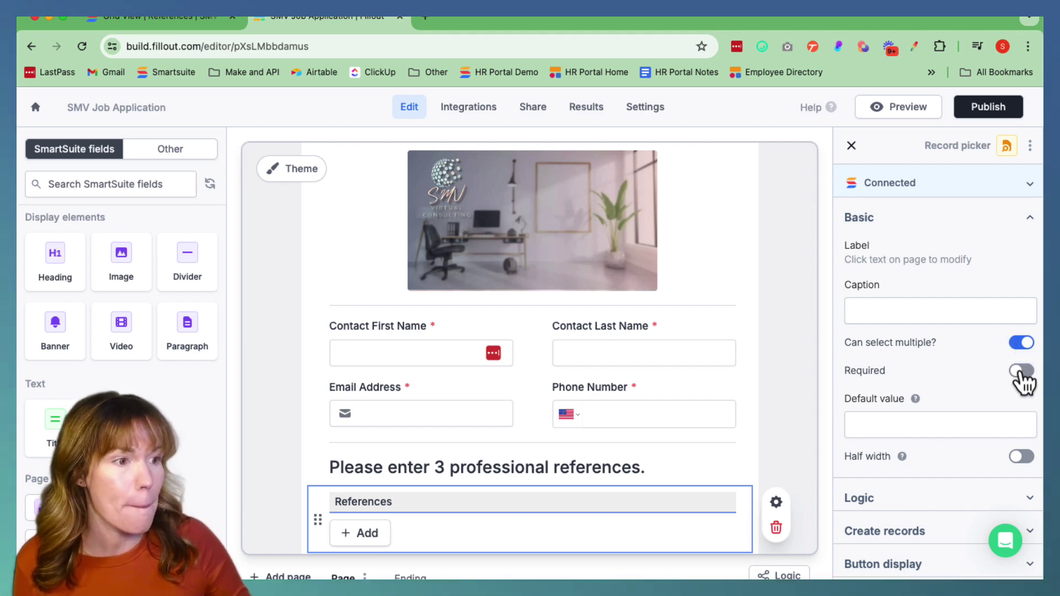
left_click(1022, 372)
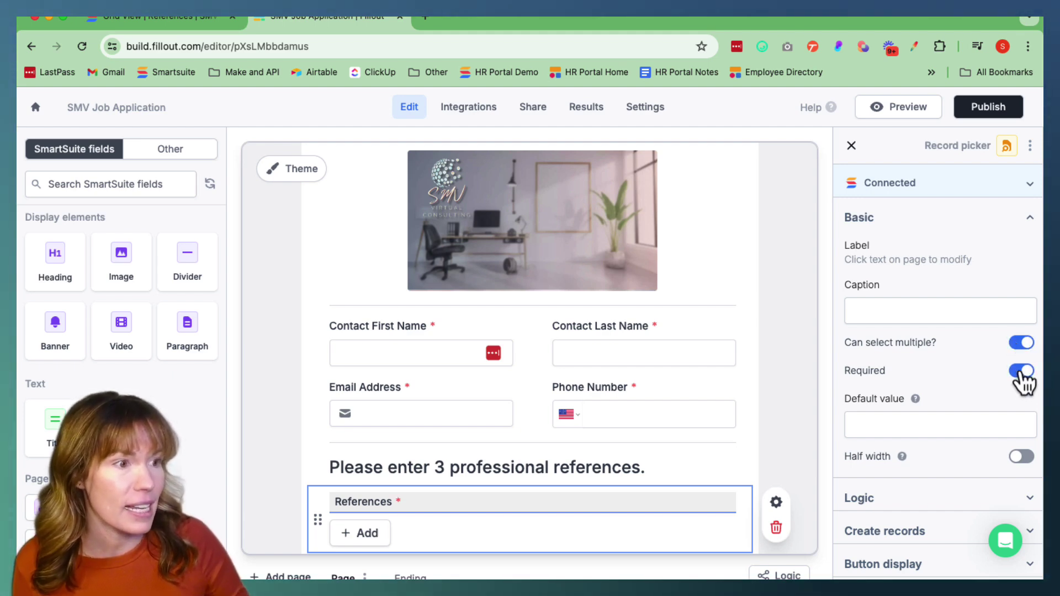
mouse_move(912, 401)
scroll(913, 410, "down", 3)
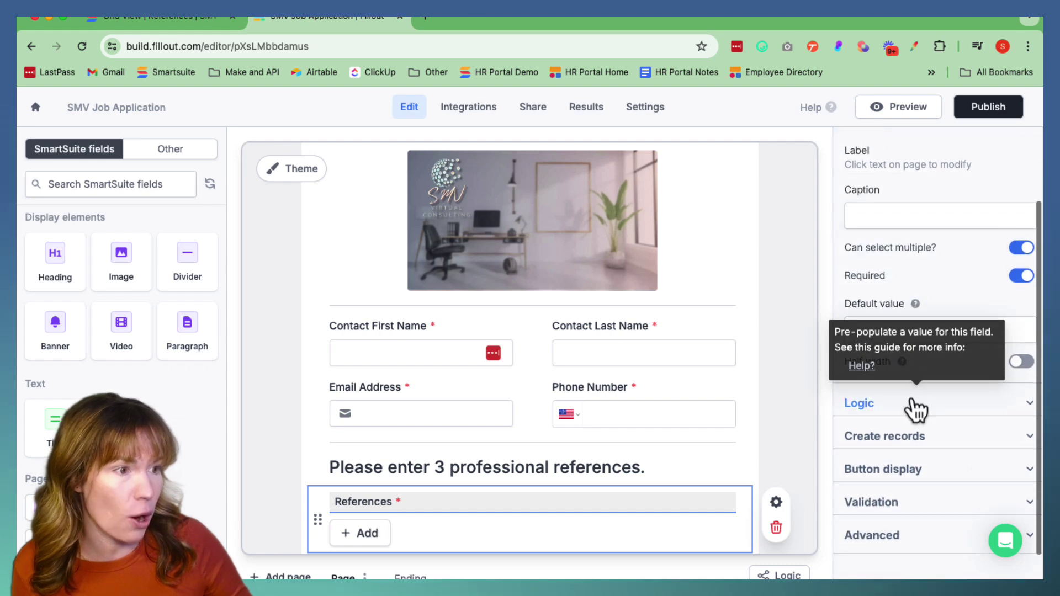
scroll(917, 409, "down", 1)
scroll(917, 409, "down", 1)
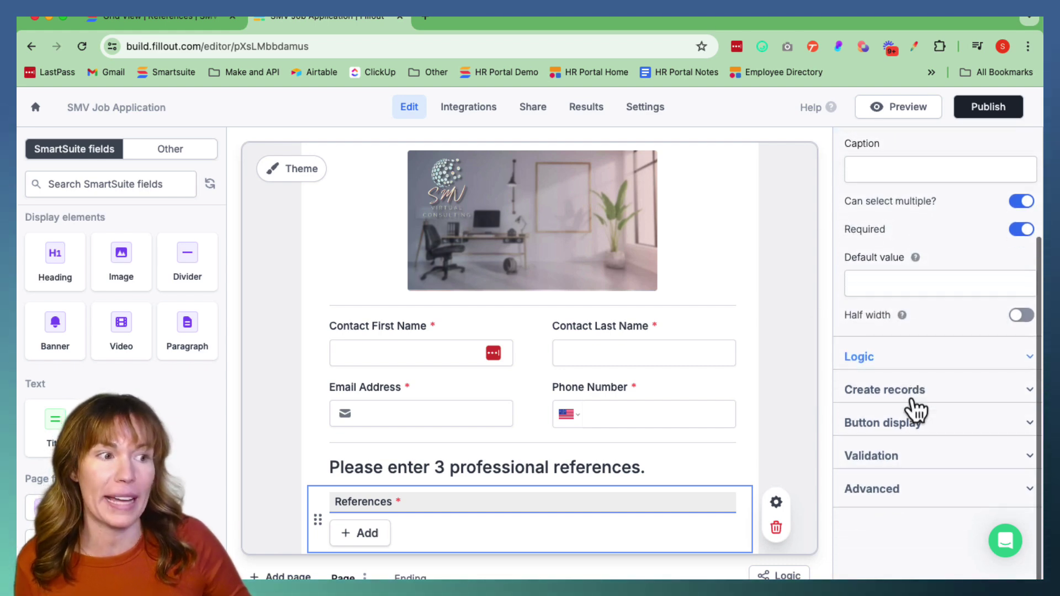
left_click(879, 392)
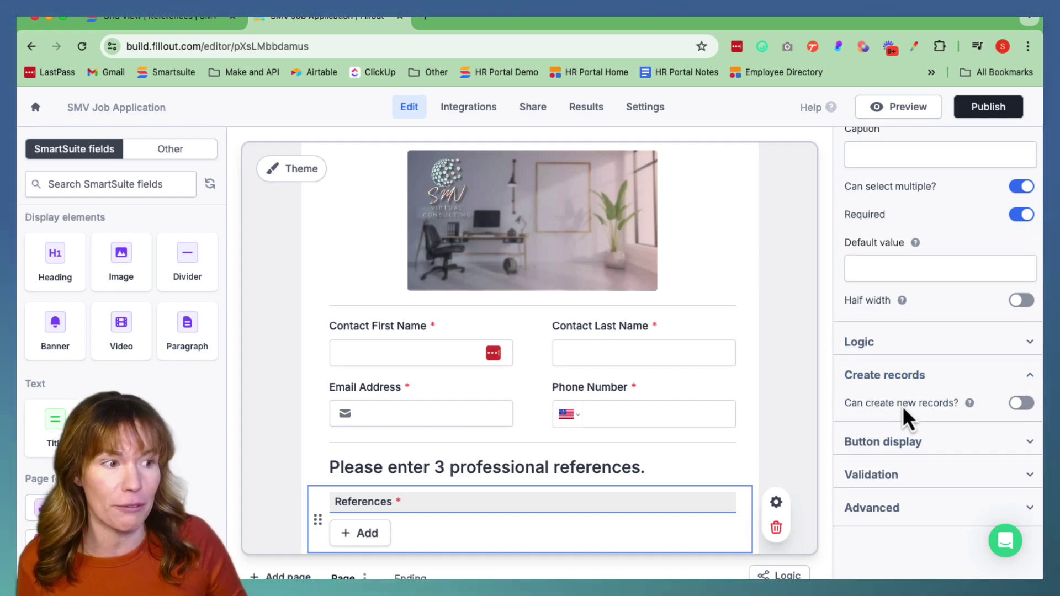
left_click(1020, 404)
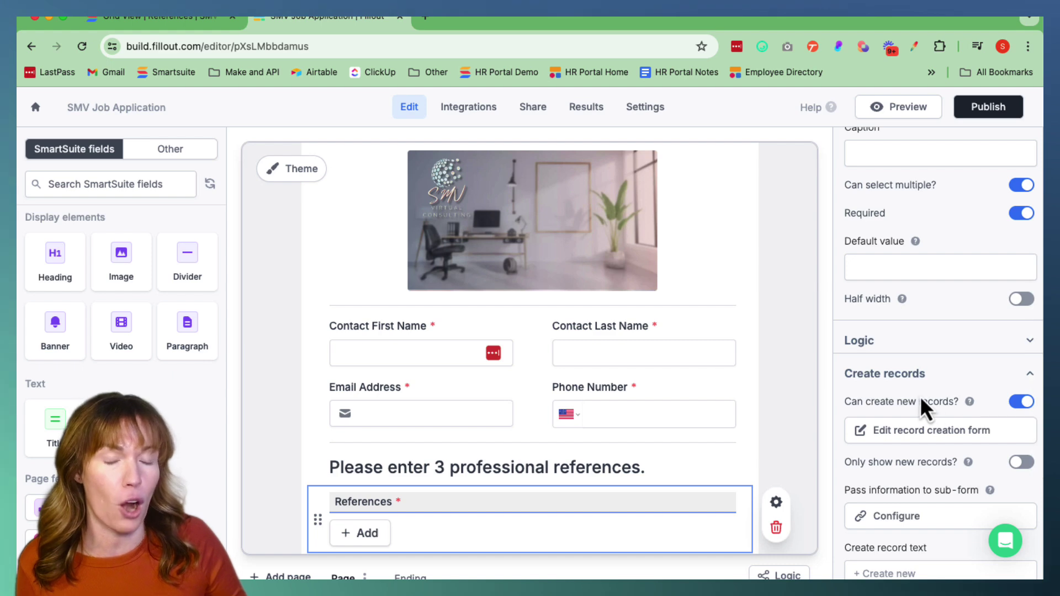
Turn on Only show new selections in the References field's Advanced settings
scroll(937, 387, "down", 1)
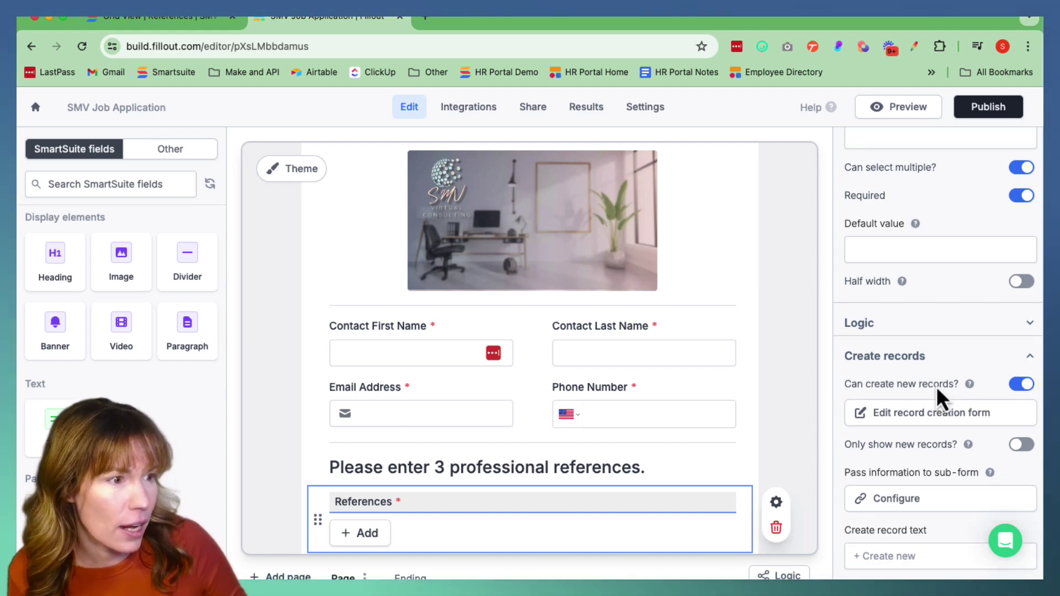
scroll(931, 459, "down", 5)
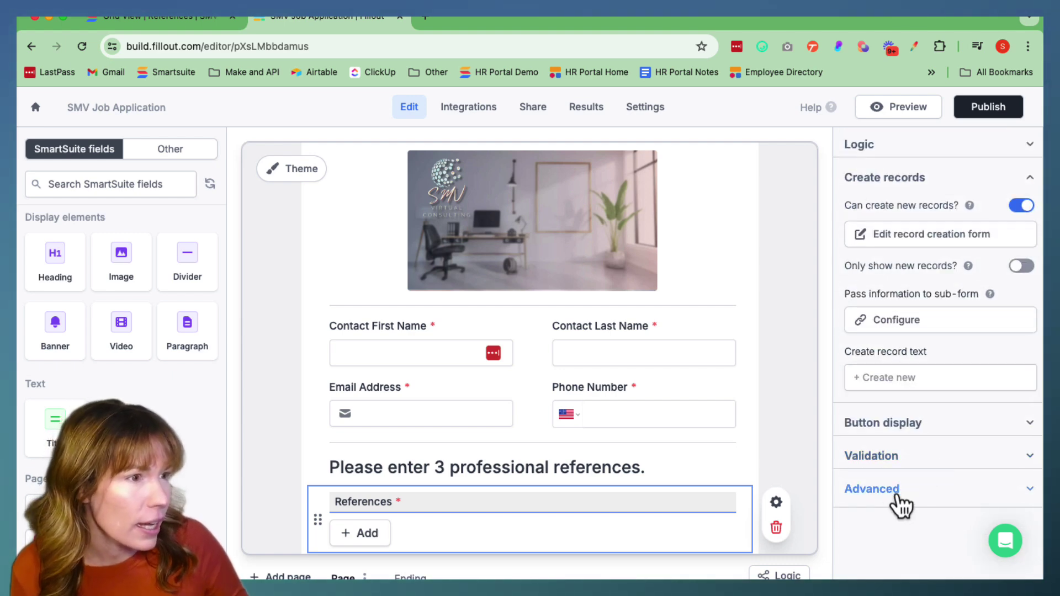
scroll(920, 488, "down", 5)
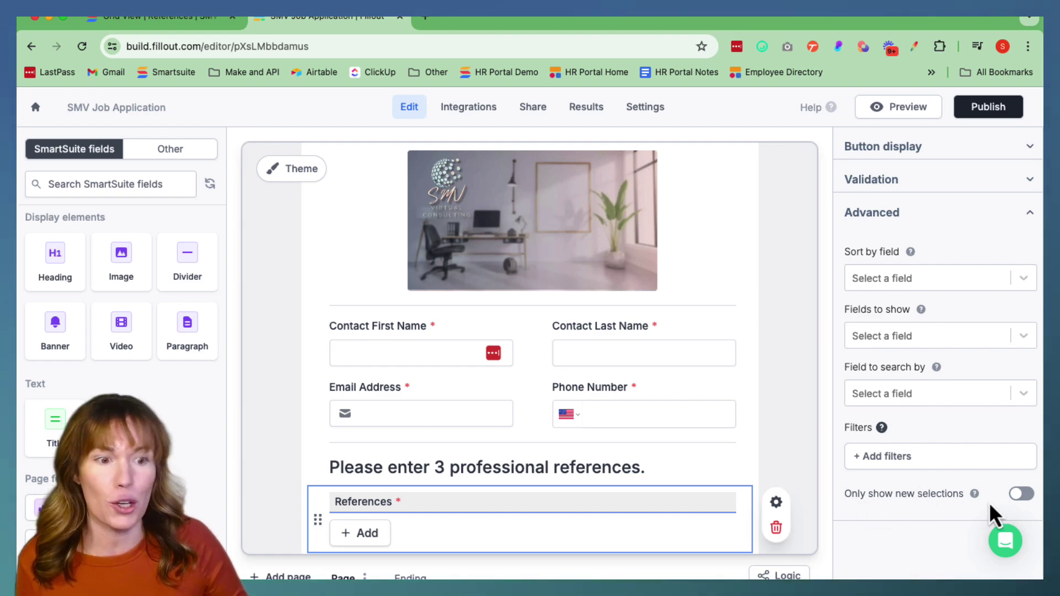
left_click(1020, 495)
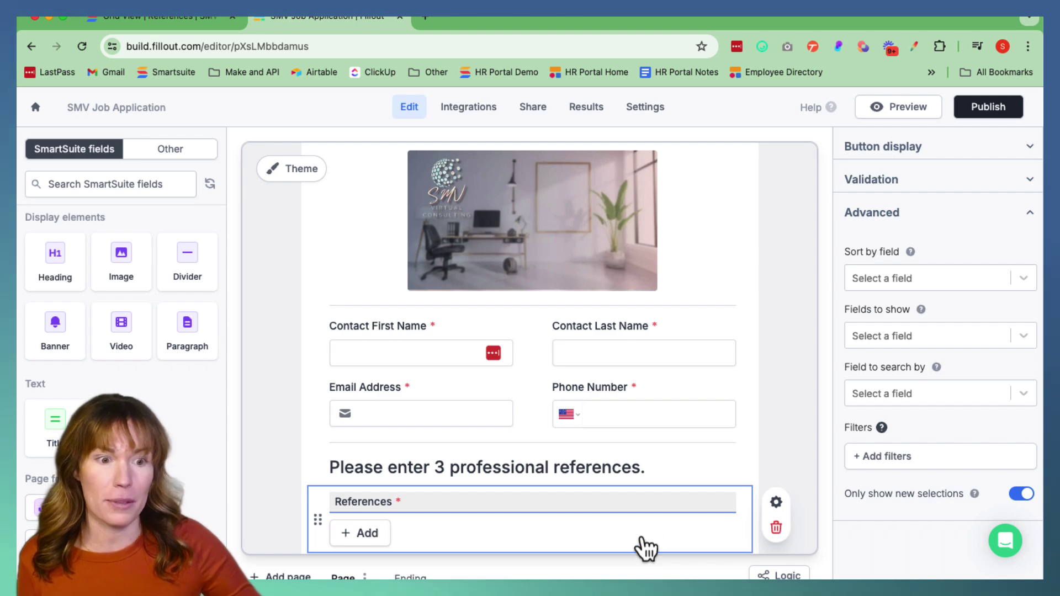
Check the Create new reference form under References, then view the SmartSuite Contacts grid
left_click(368, 534)
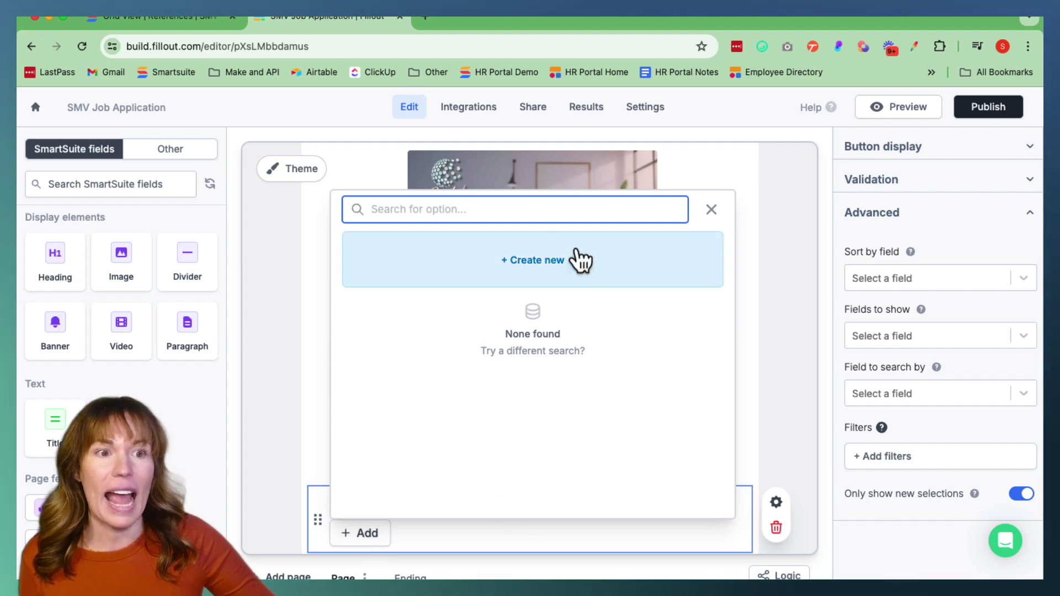
left_click(530, 264)
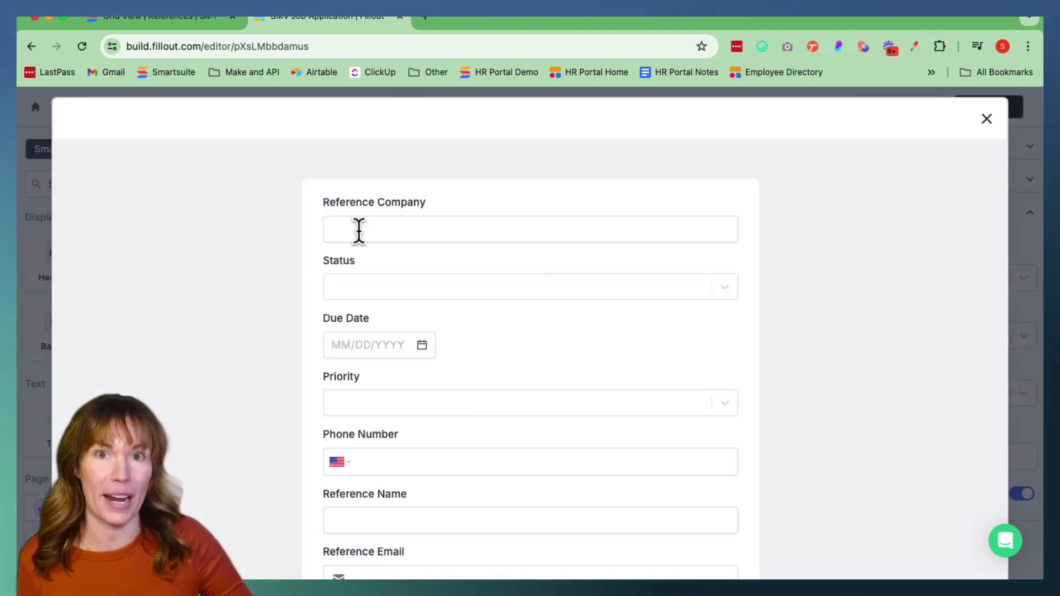
left_click(329, 226)
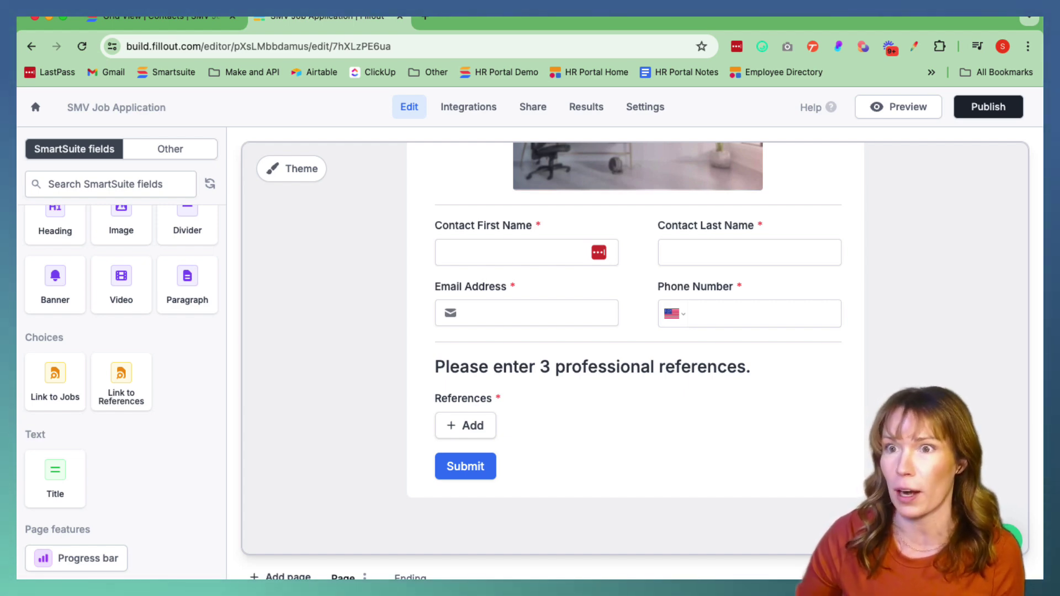
left_click(177, 19)
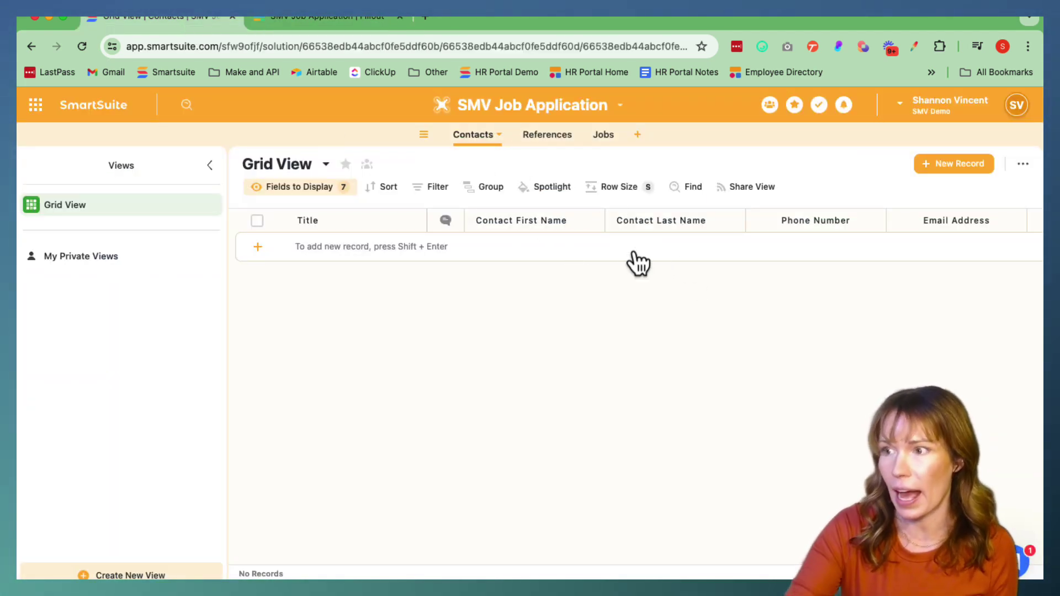
Add a Files and Images field named 'Resume' to the SmartSuite Contacts table
scroll(634, 253, "right", 5)
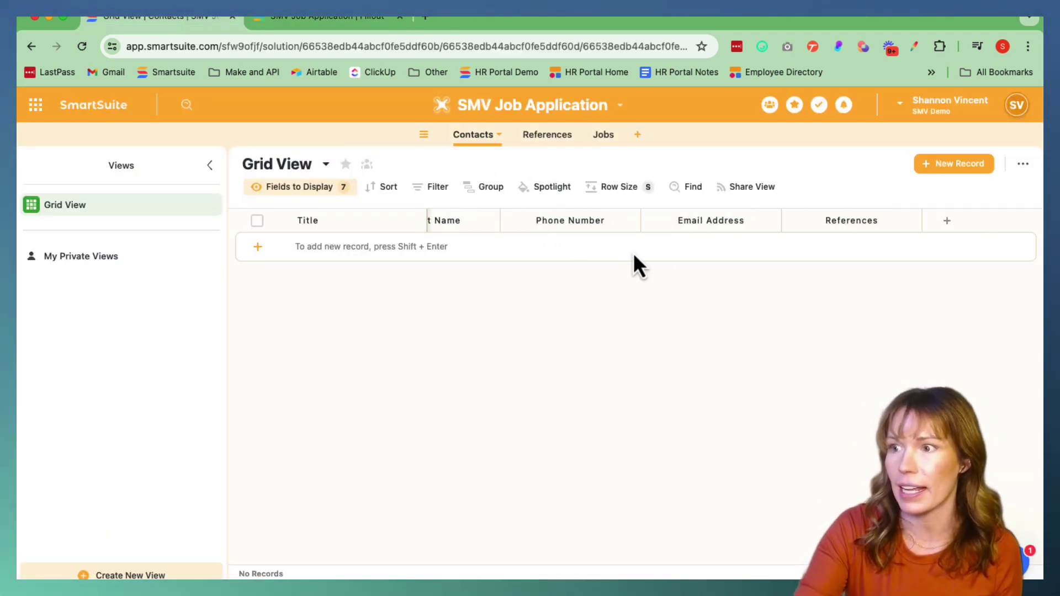
left_click(951, 221)
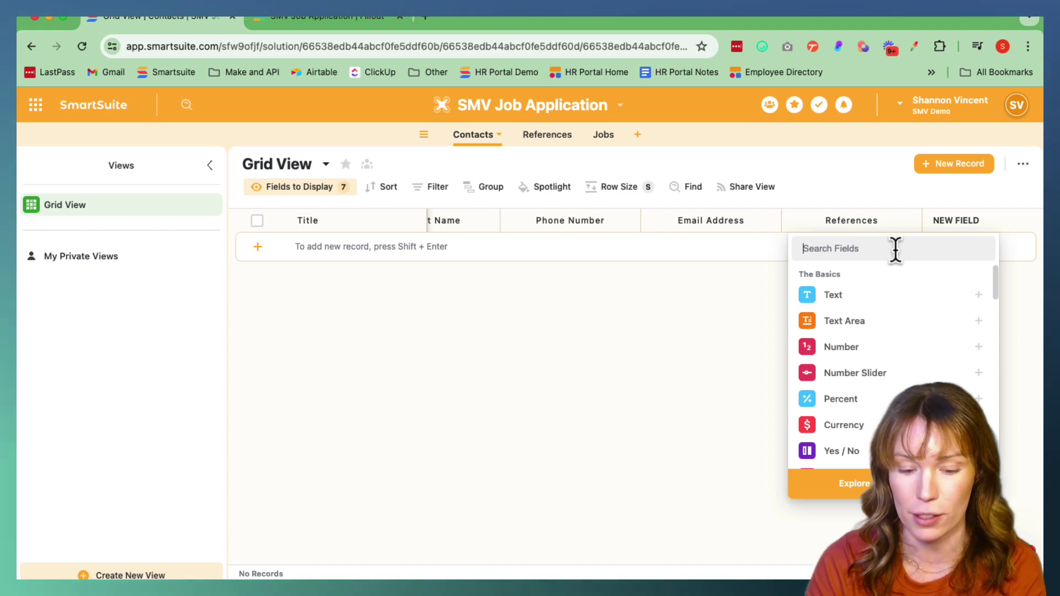
type("att")
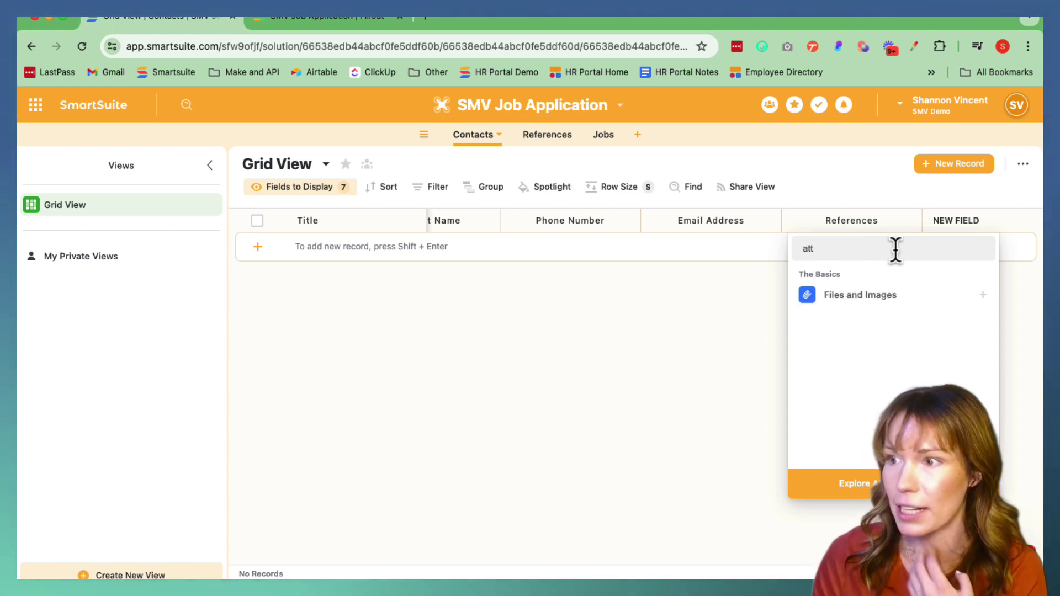
type("ach")
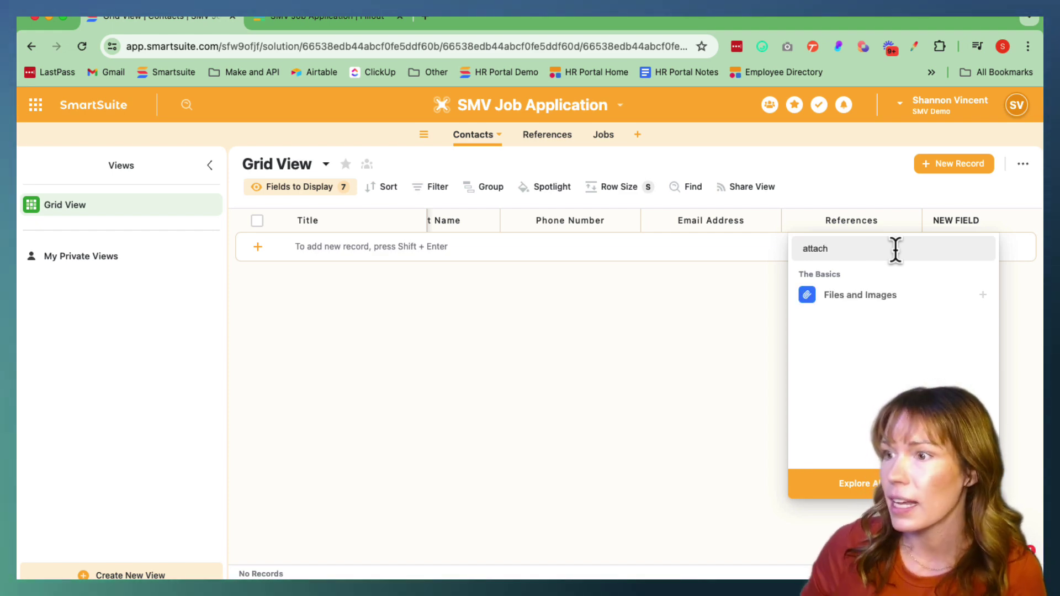
left_click(851, 297)
left_click_drag(831, 246, 728, 250)
type("Re")
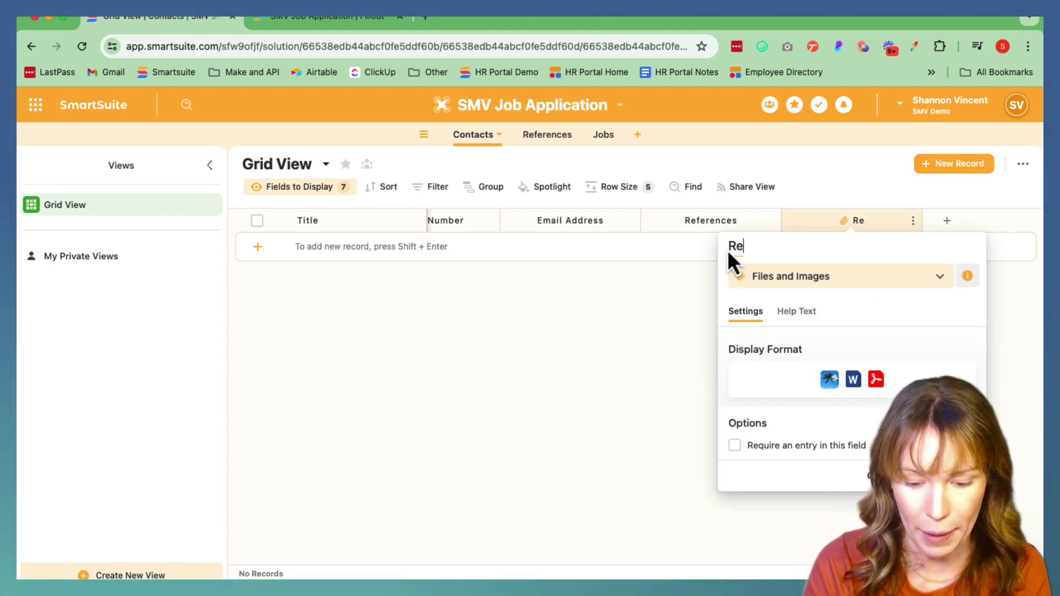
type("sume")
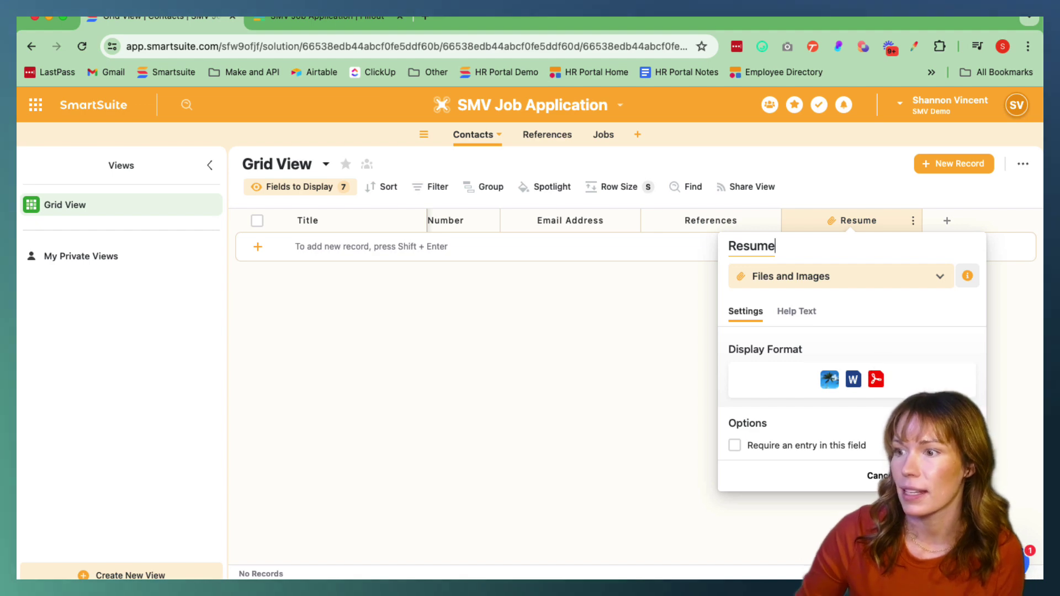
key("Return")
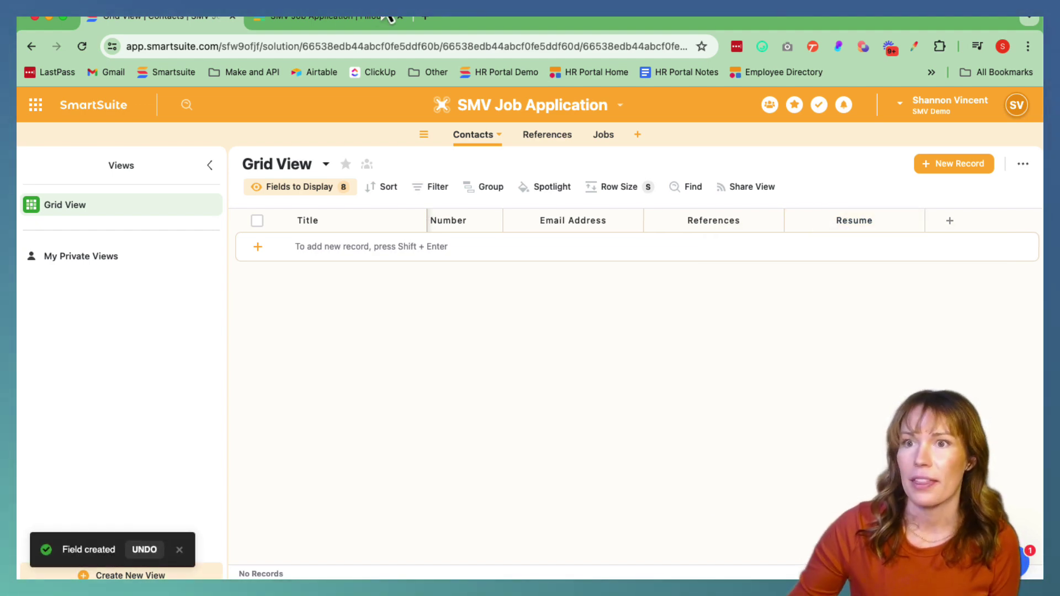
left_click(320, 17)
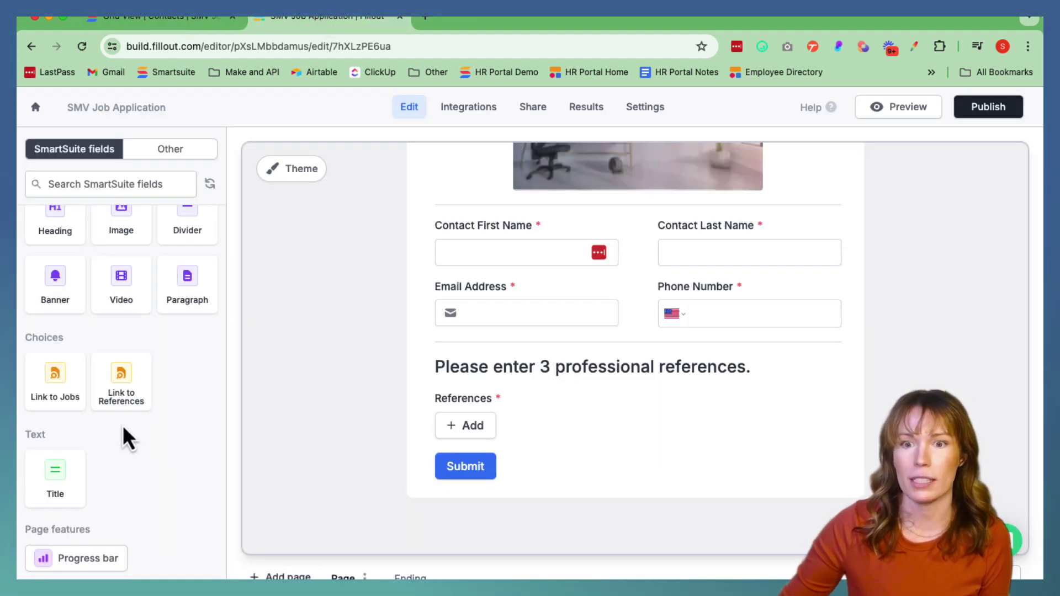
Reload the editor and place the SmartSuite Resume field just above Submit
scroll(123, 425, "down", 1)
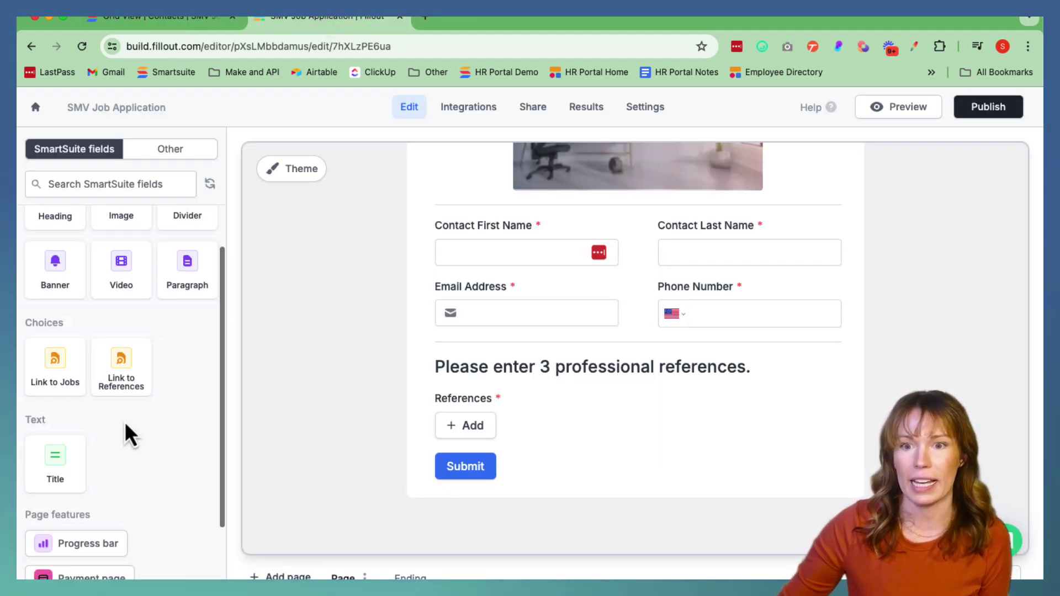
left_click(259, 45)
key("Return")
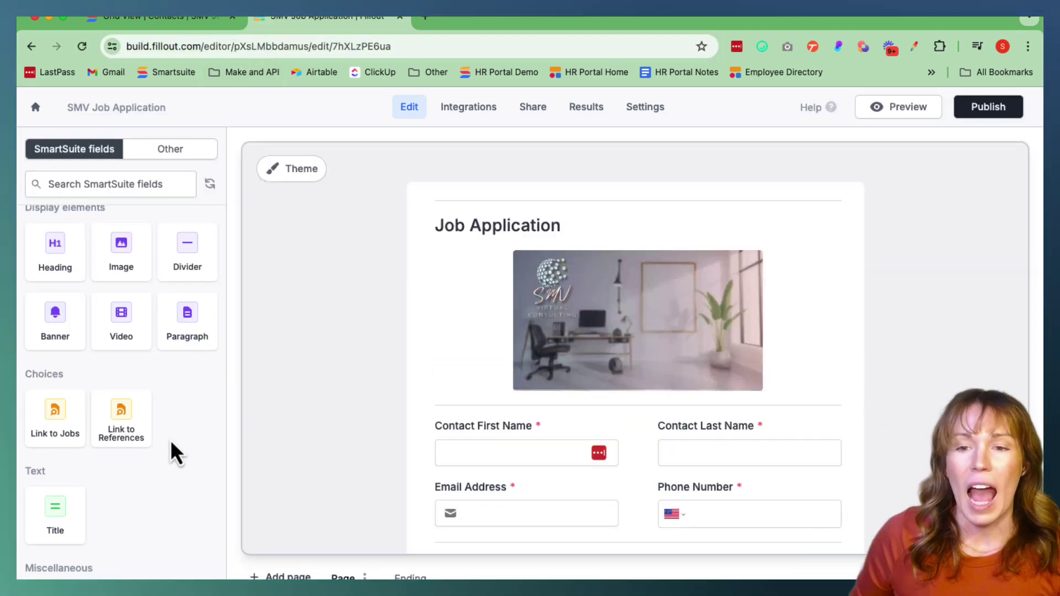
scroll(171, 441, "down", 5)
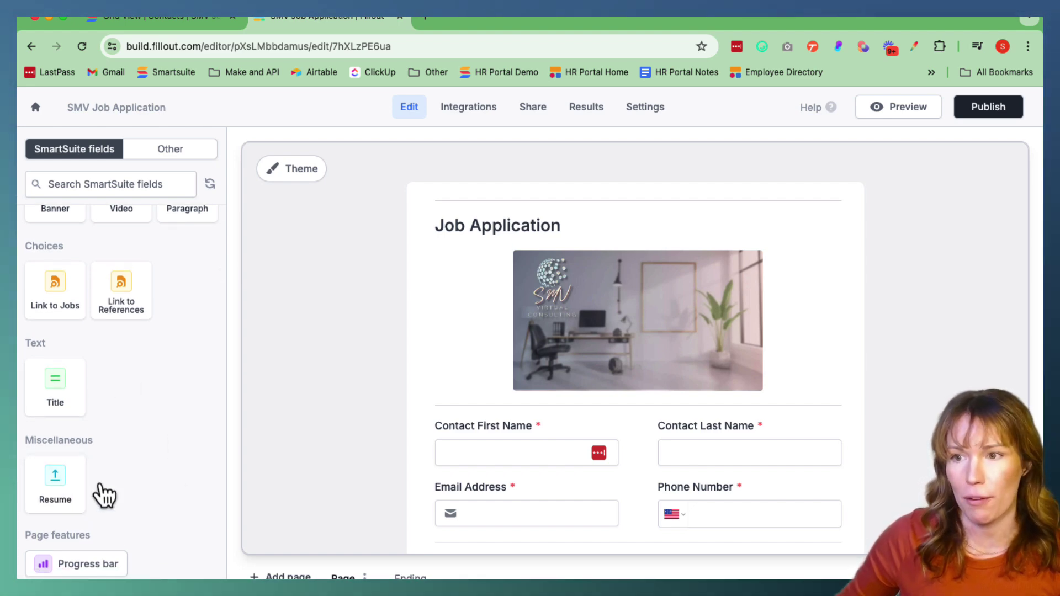
scroll(558, 412, "down", 4)
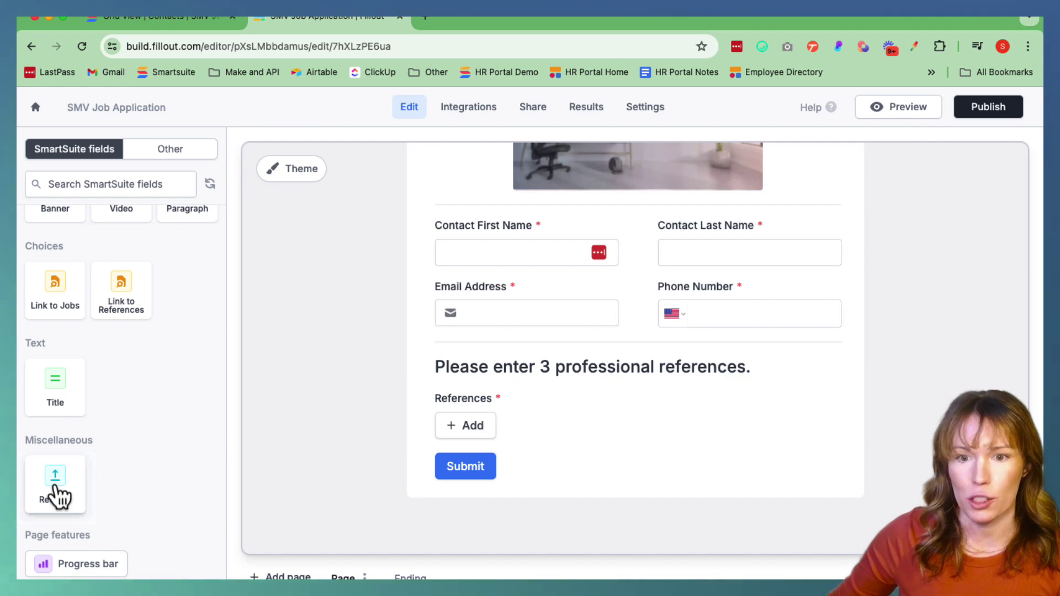
left_click_drag(52, 495, 435, 451)
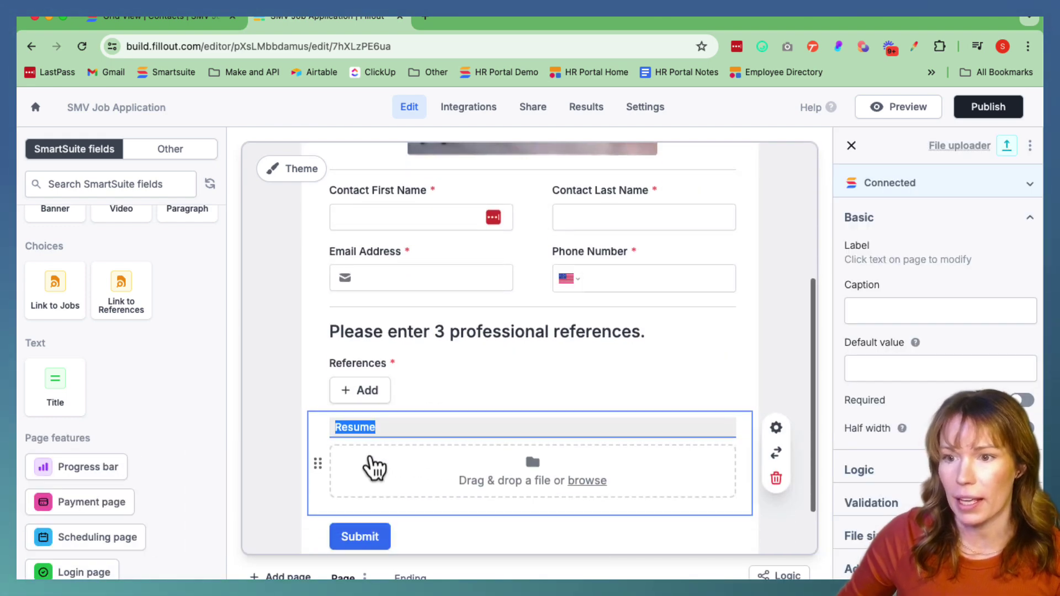
Relabel the resume upload field to 'Upload your resume'
scroll(377, 425, "down", 2)
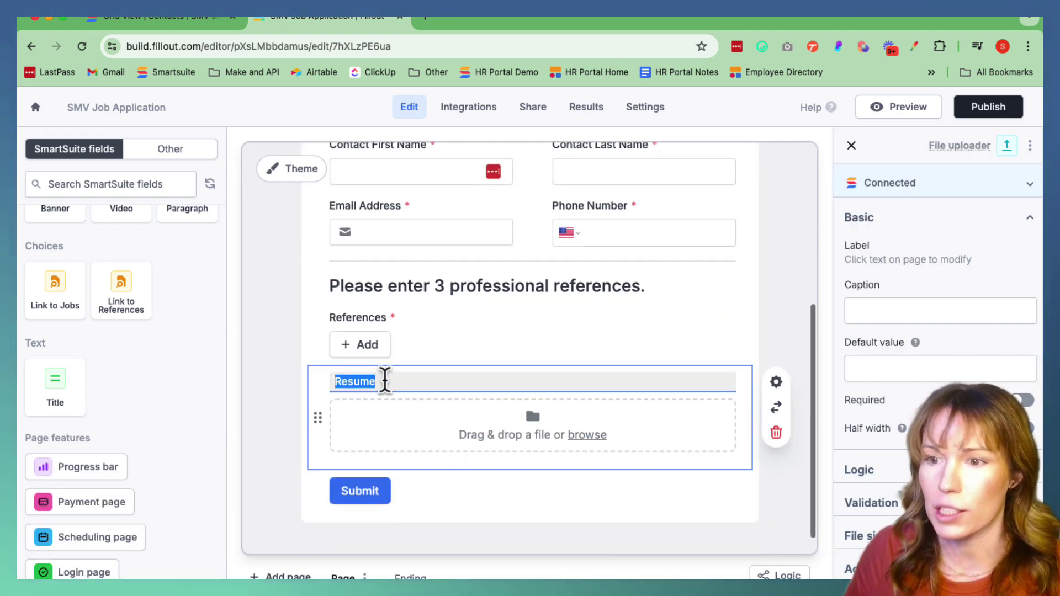
key("BackSpace")
key("BackSpace")
key("BackSpace")
key("BackSpace")
key("BackSpace")
key("BackSpace")
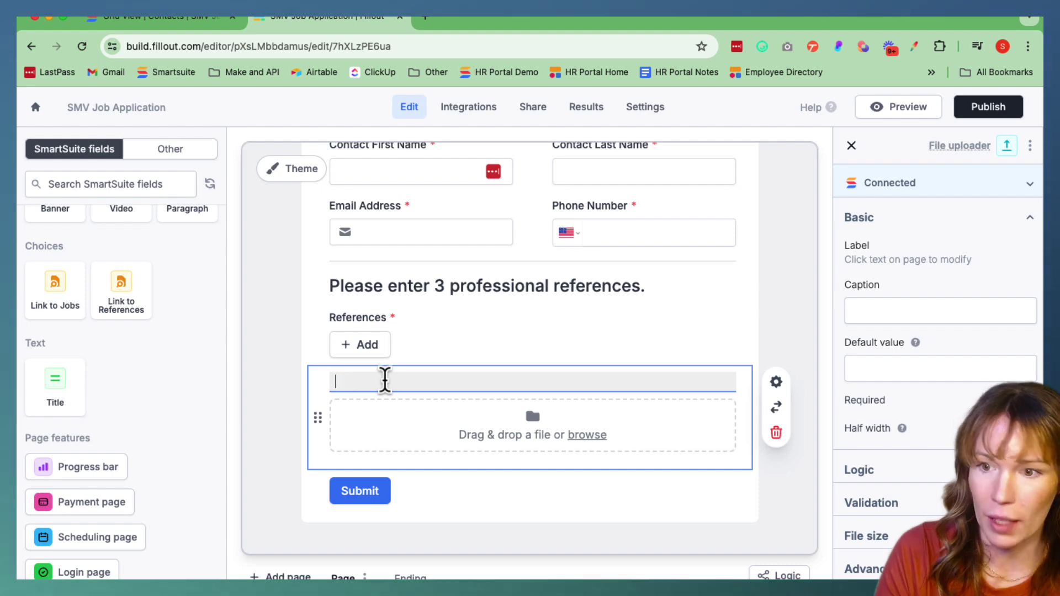
type("Upload your resume")
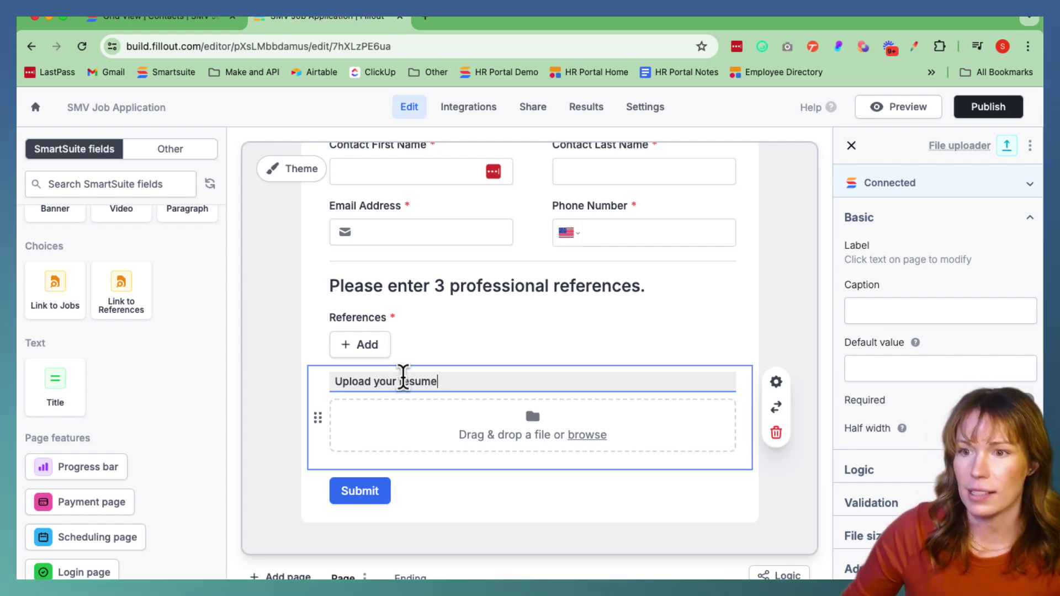
scroll(386, 505, "down", 1)
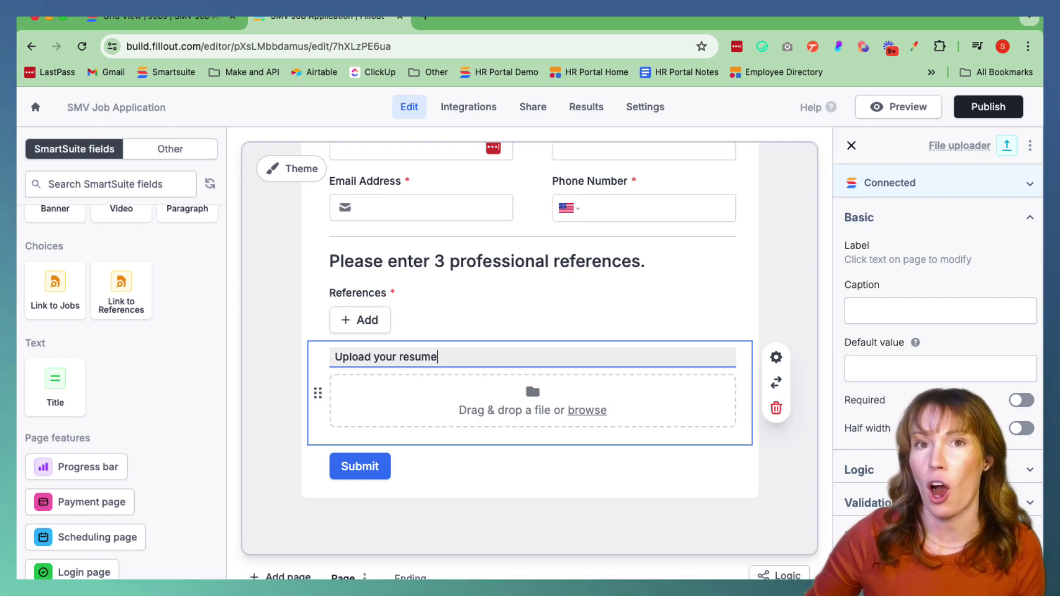
Switch to the SmartSuite Jobs table showing the No Code Wizard job in Backlog
left_click(197, 23)
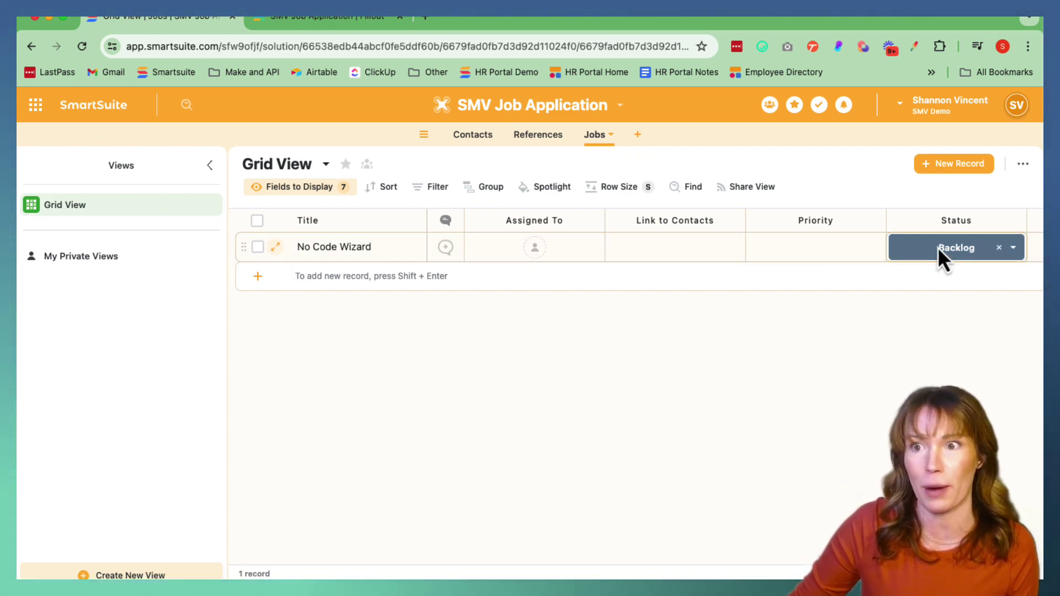
Place a Link to Jobs picker below the resume upload, labelled 'Pick Your Job'
left_click(325, 20)
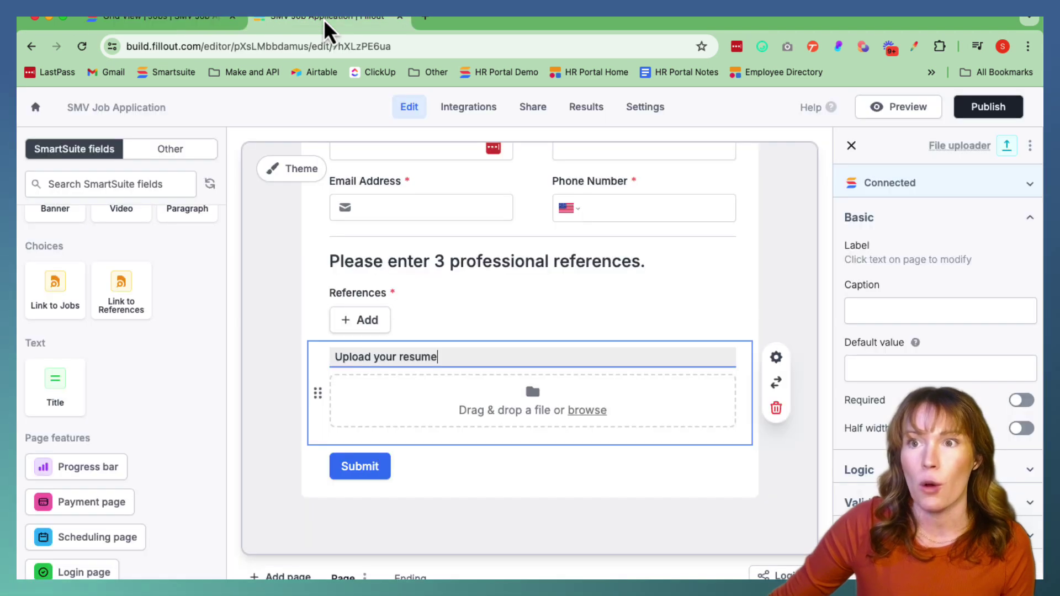
scroll(196, 405, "down", 1)
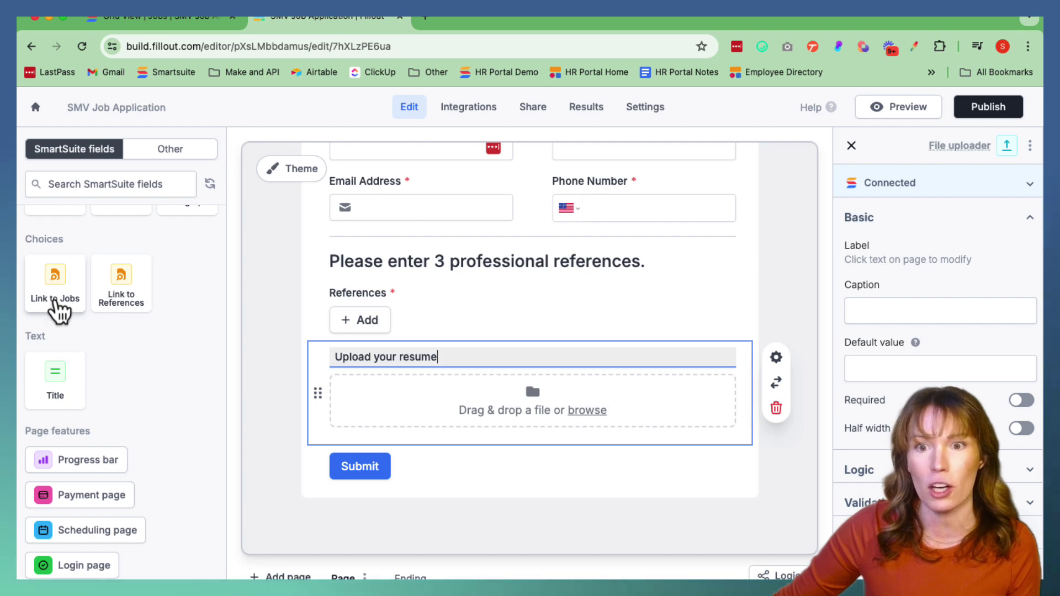
scroll(41, 292, "down", 1)
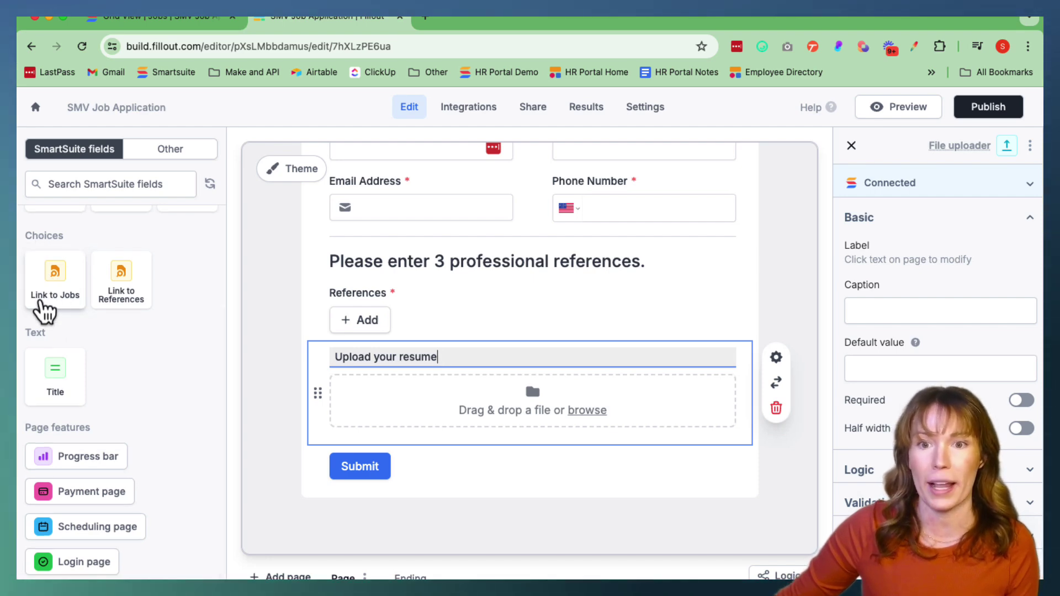
left_click_drag(55, 285, 314, 473)
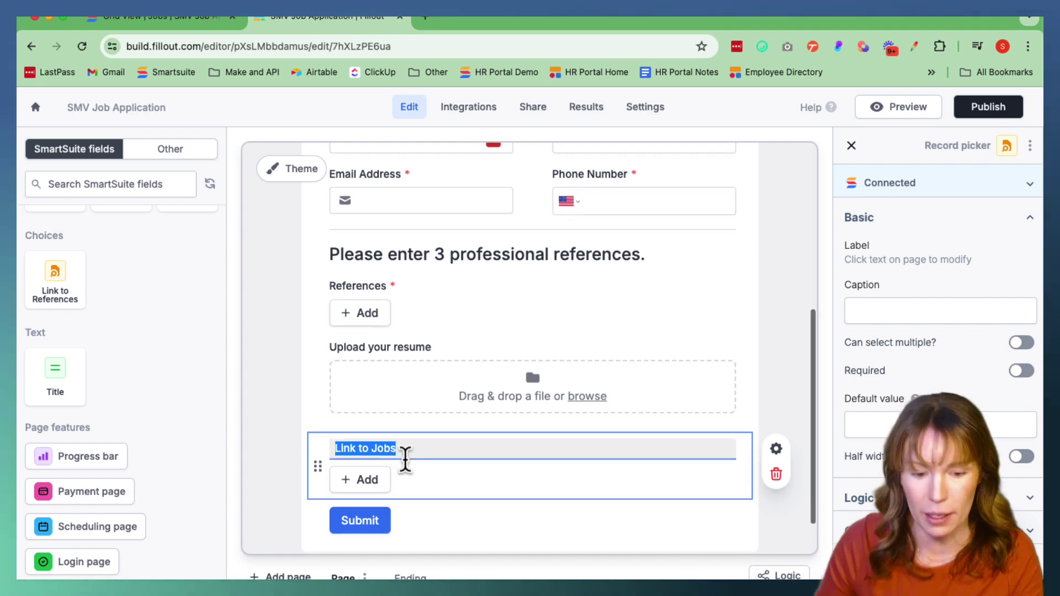
type("Pick")
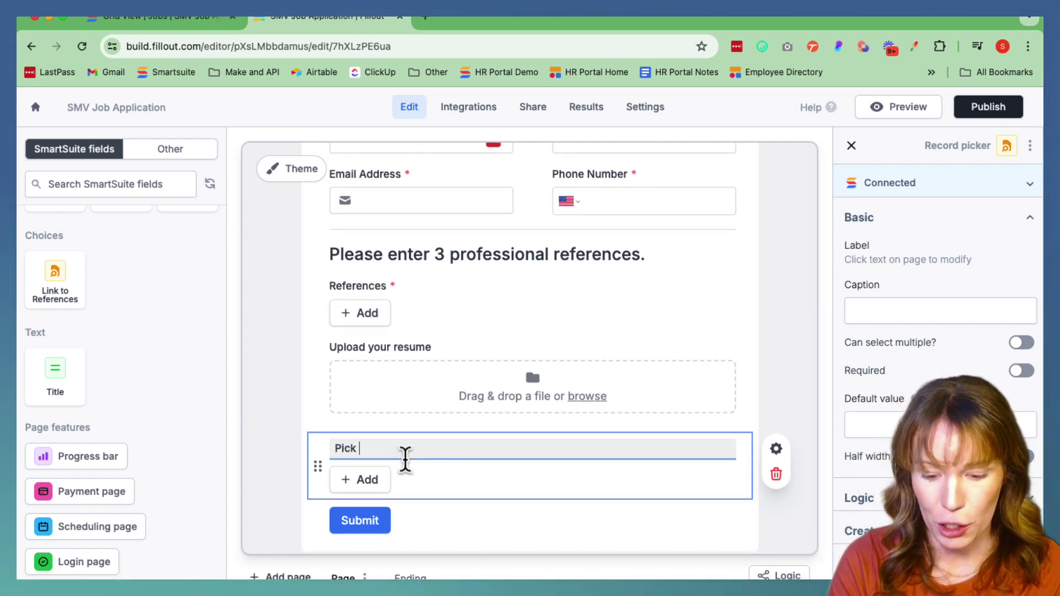
type(" Your Job")
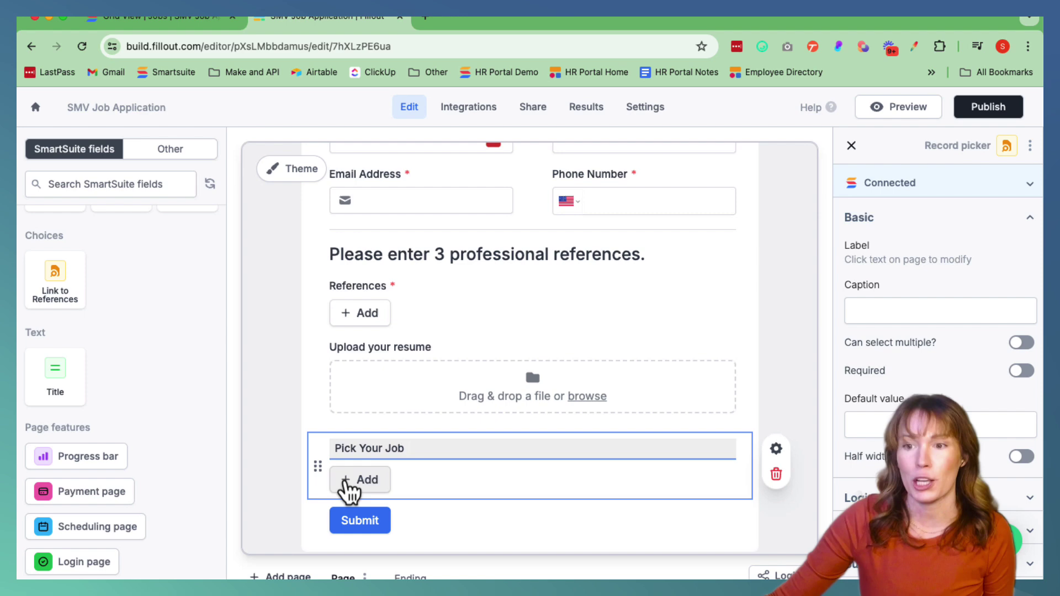
left_click(359, 481)
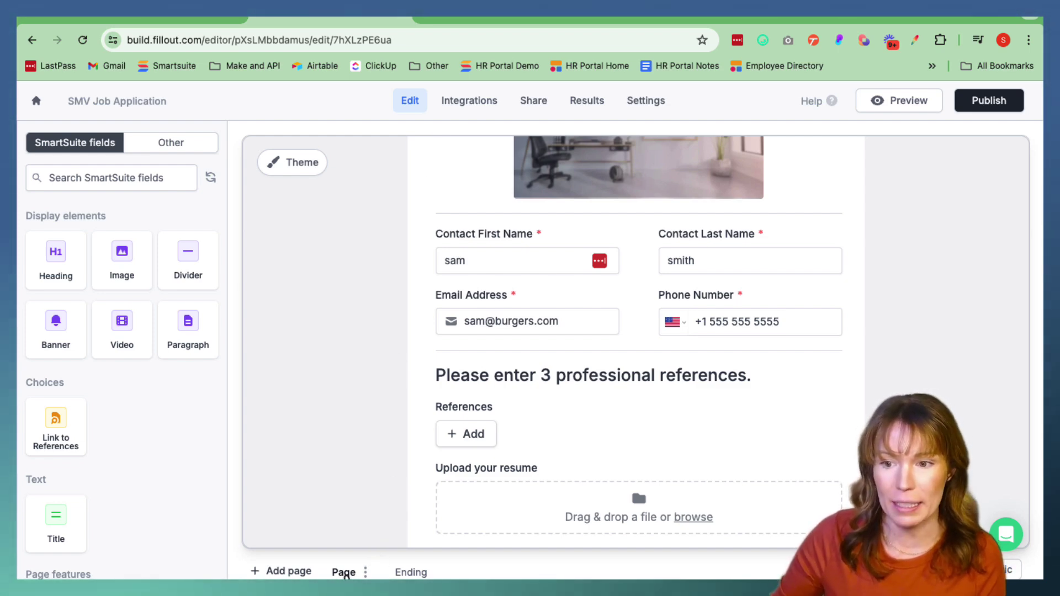
Change the thank-you subtitle to 'We will be in touch with the status of your application shortly.'
left_click(411, 572)
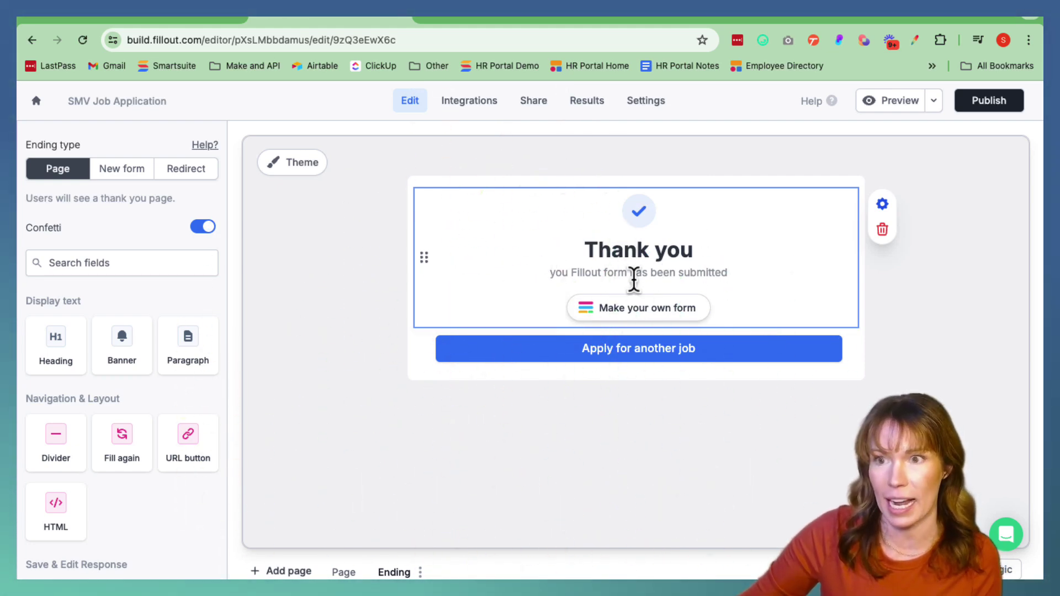
left_click(739, 274)
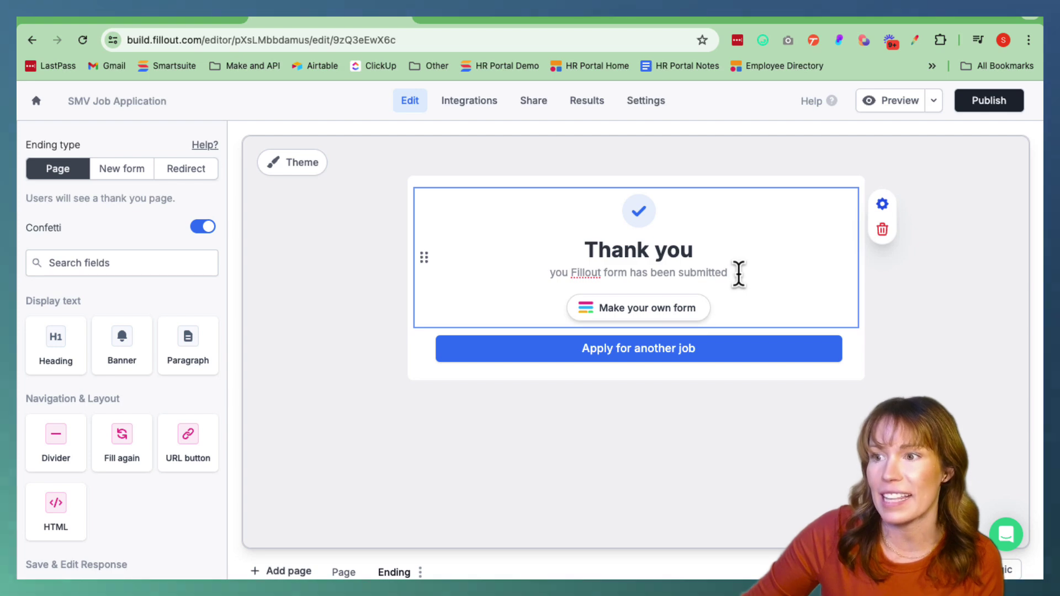
left_click_drag(738, 274, 551, 271)
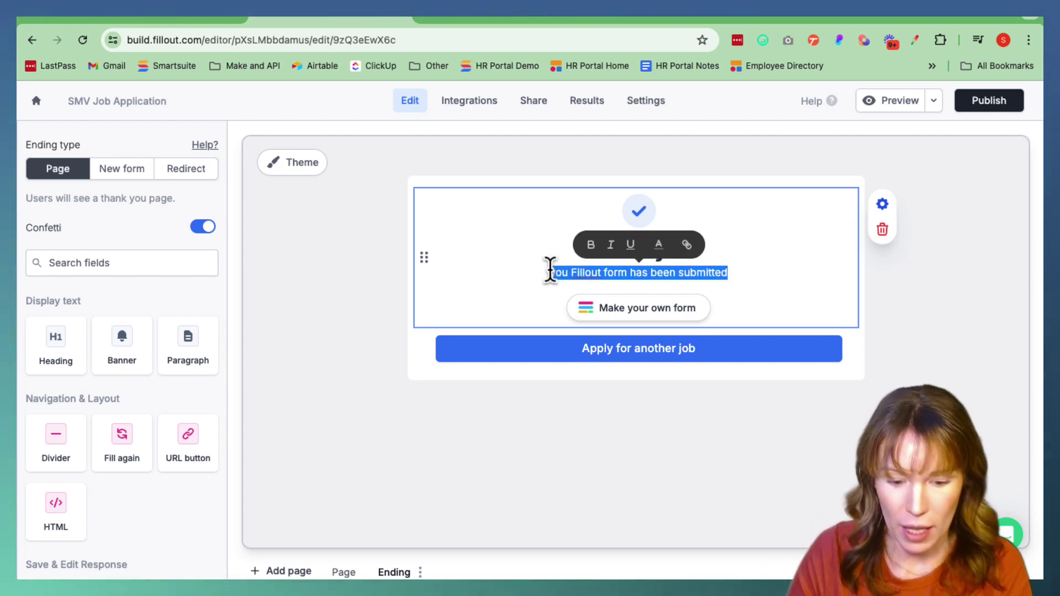
type("We will be")
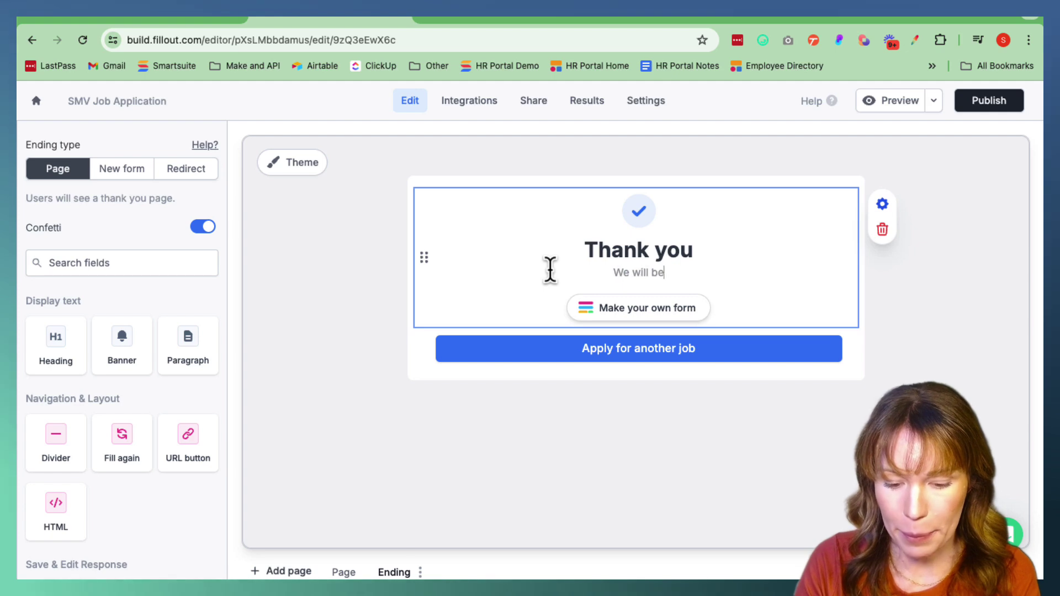
type(" in touch")
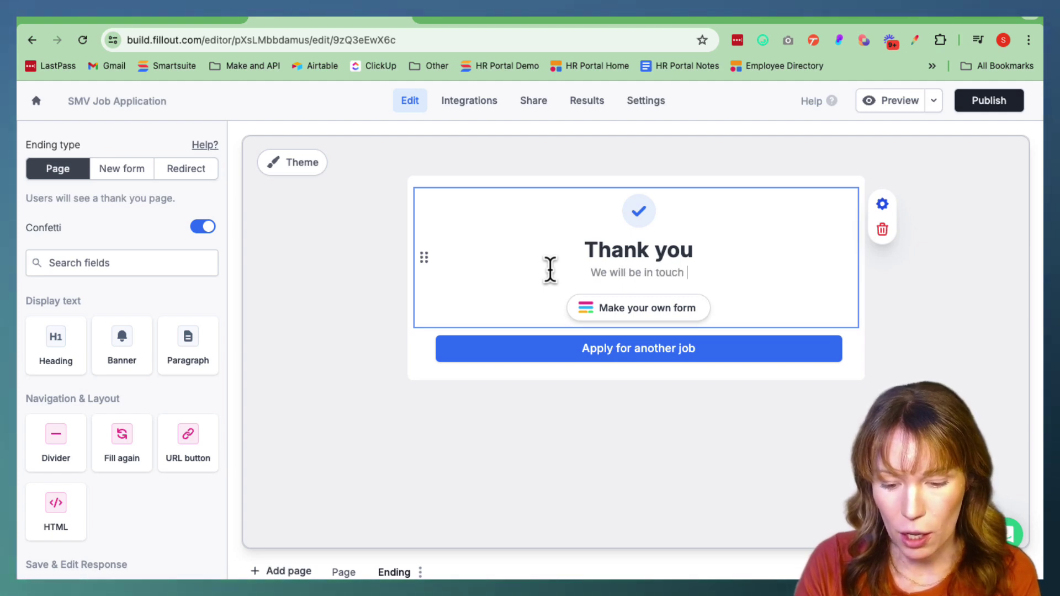
type(" with the stat")
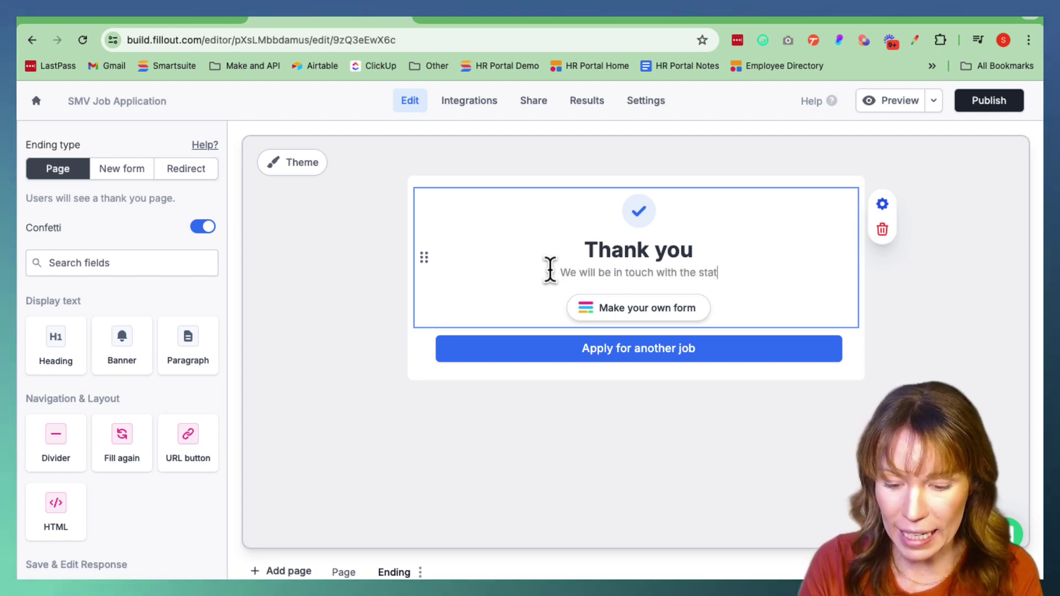
type("us of your")
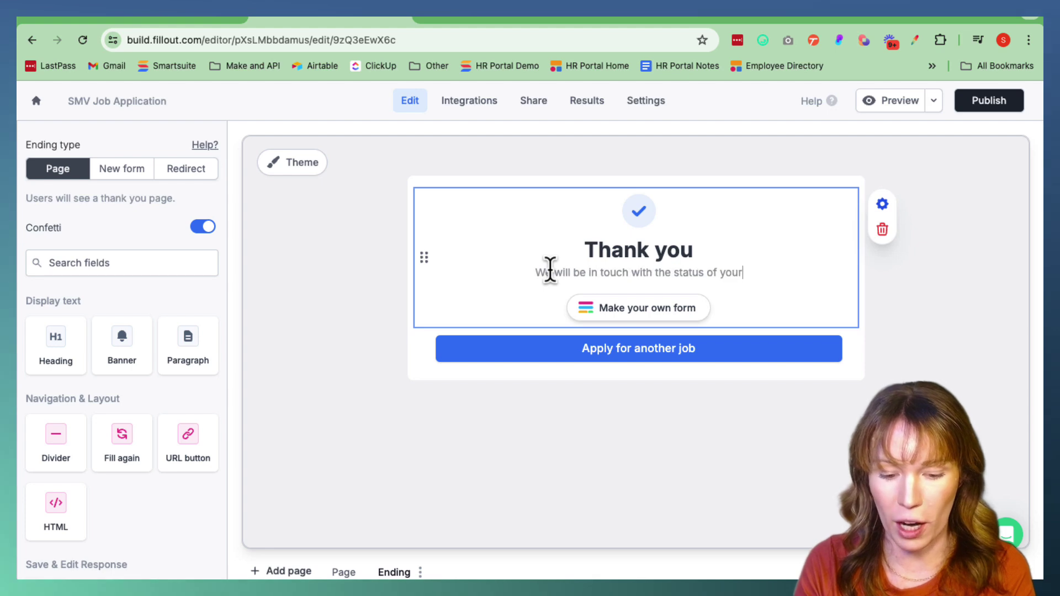
type(" applicati")
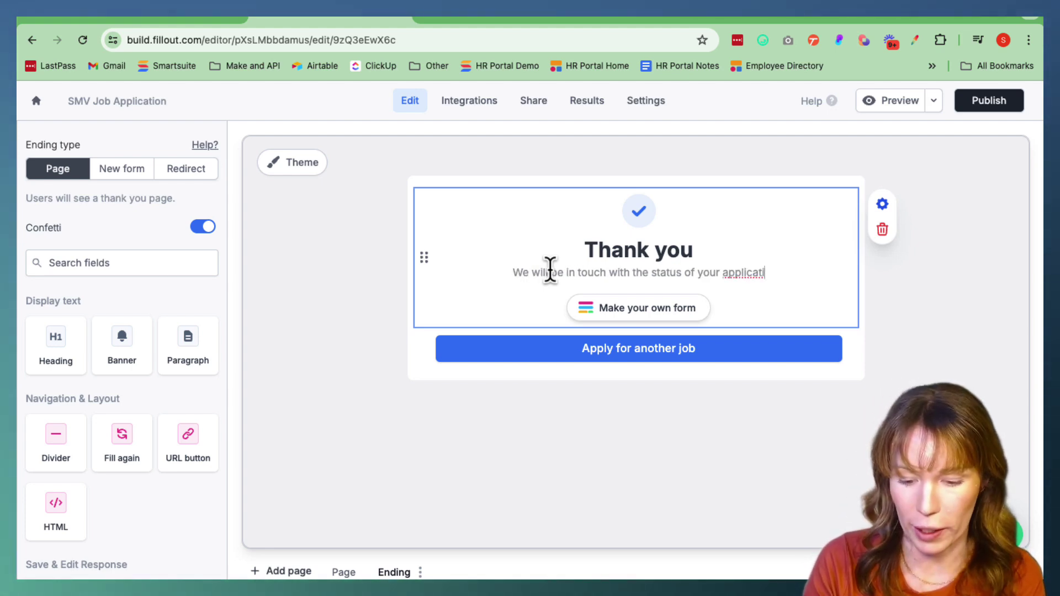
type("on sho")
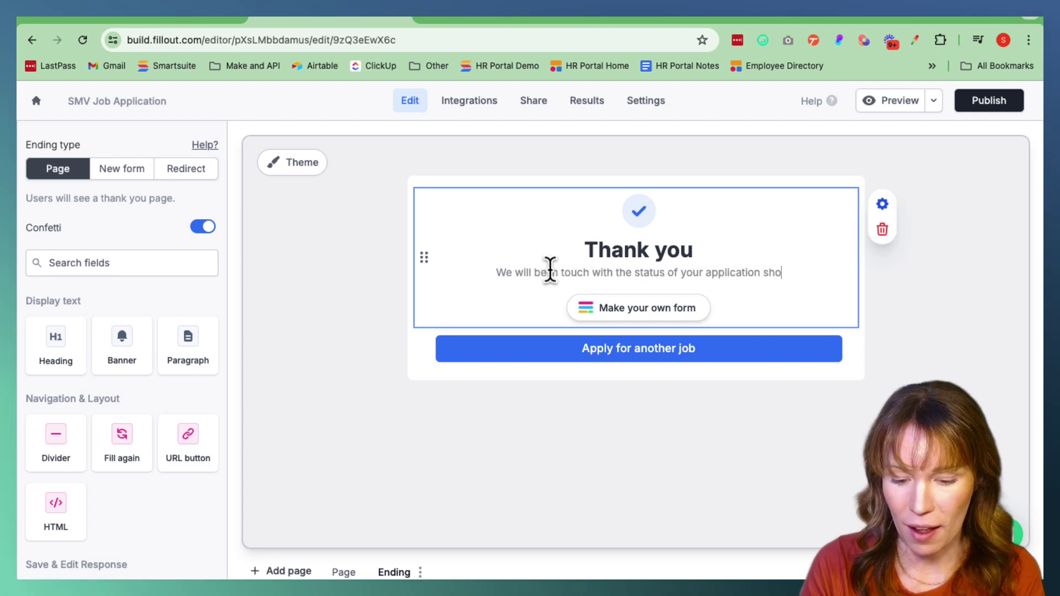
type("rtly.")
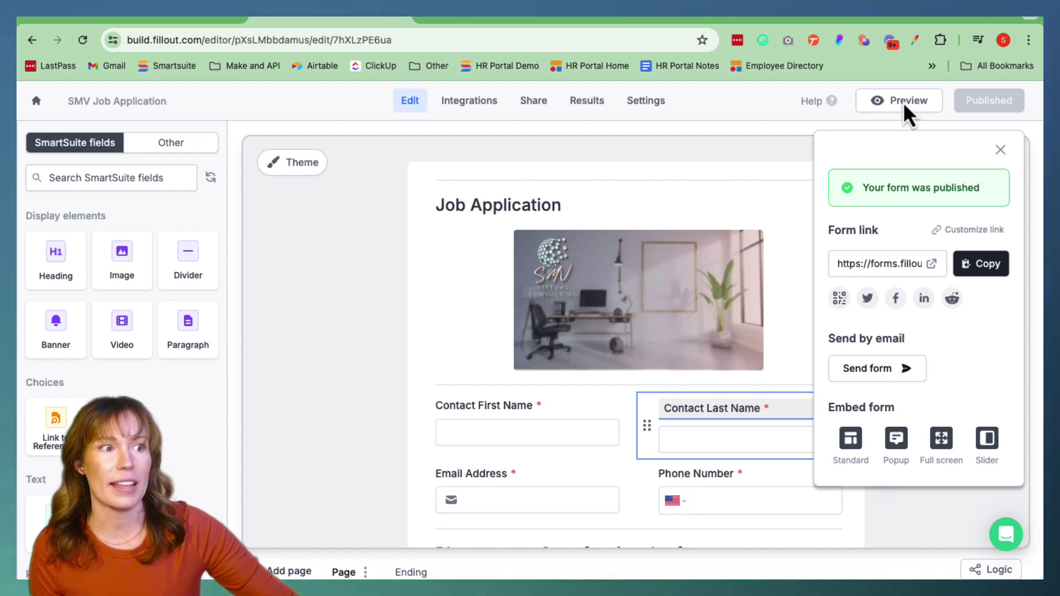
Preview the form and enter the test applicant's first and last name
left_click(903, 102)
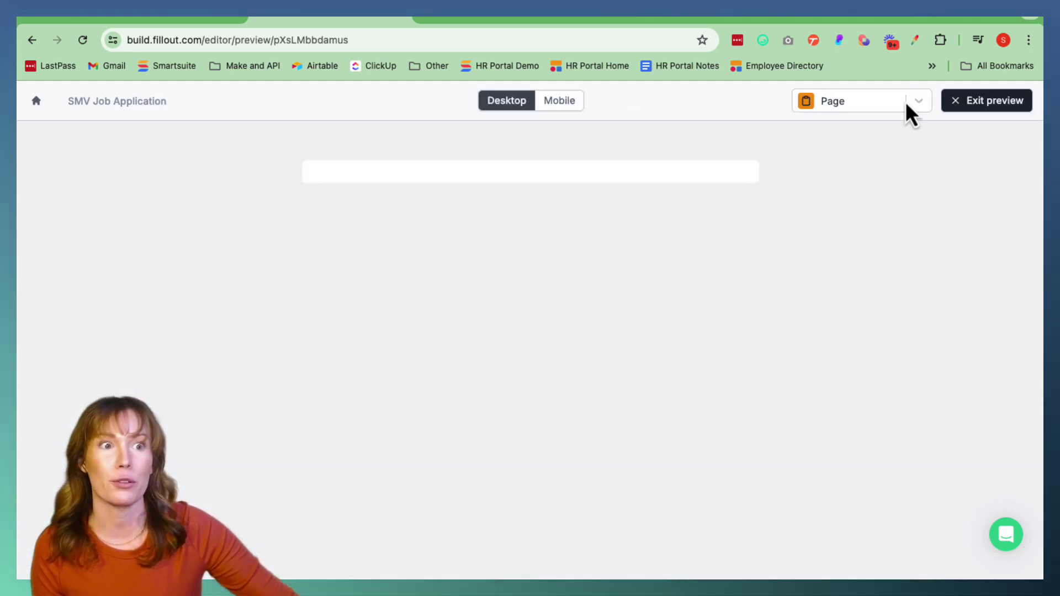
scroll(638, 373, "down", 5)
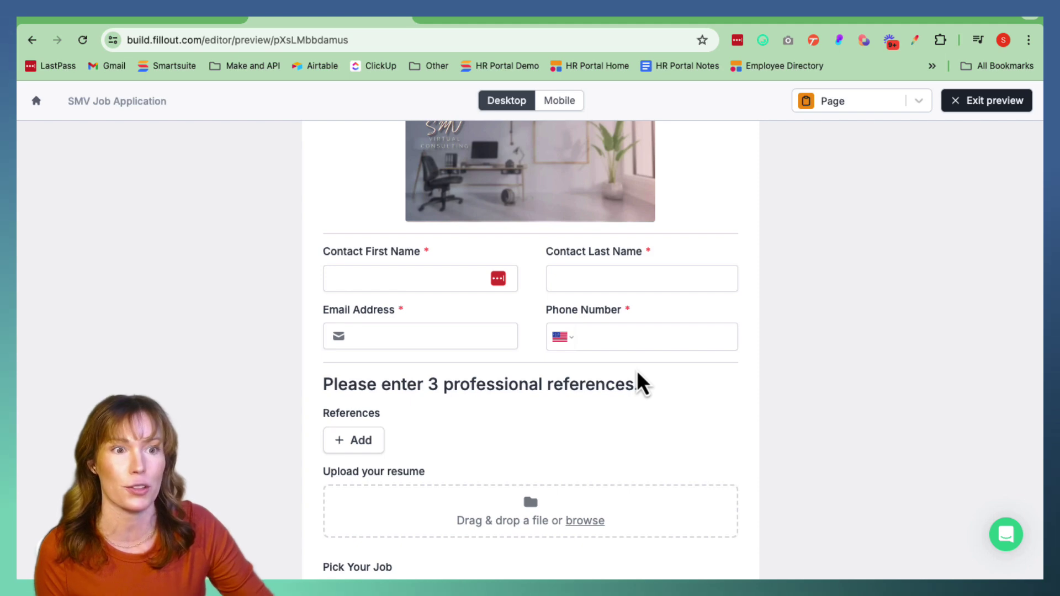
left_click(363, 285)
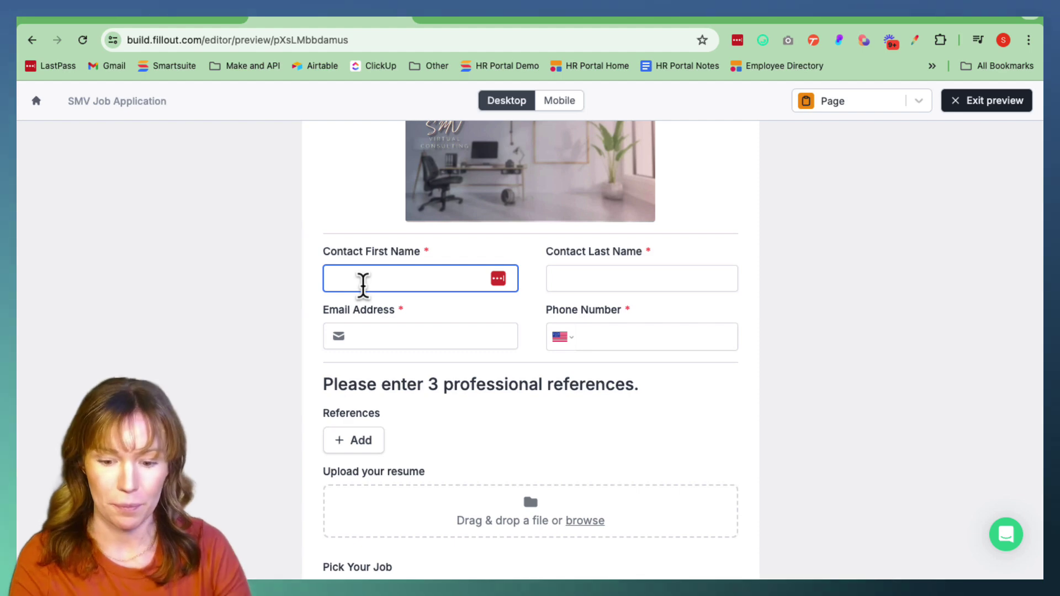
type("sam")
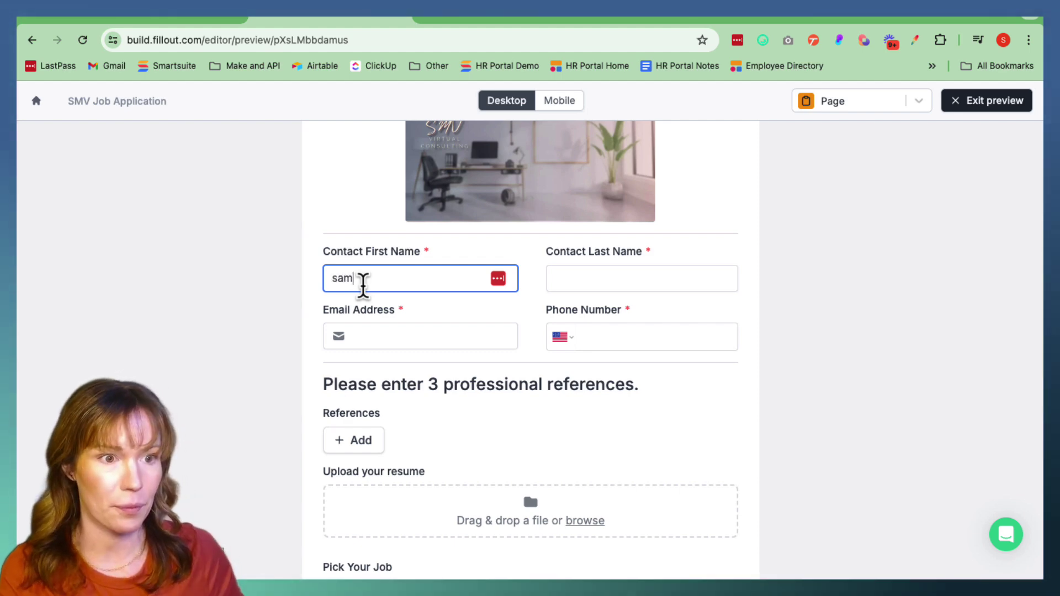
scroll(592, 360, "up", 1)
left_click(567, 300)
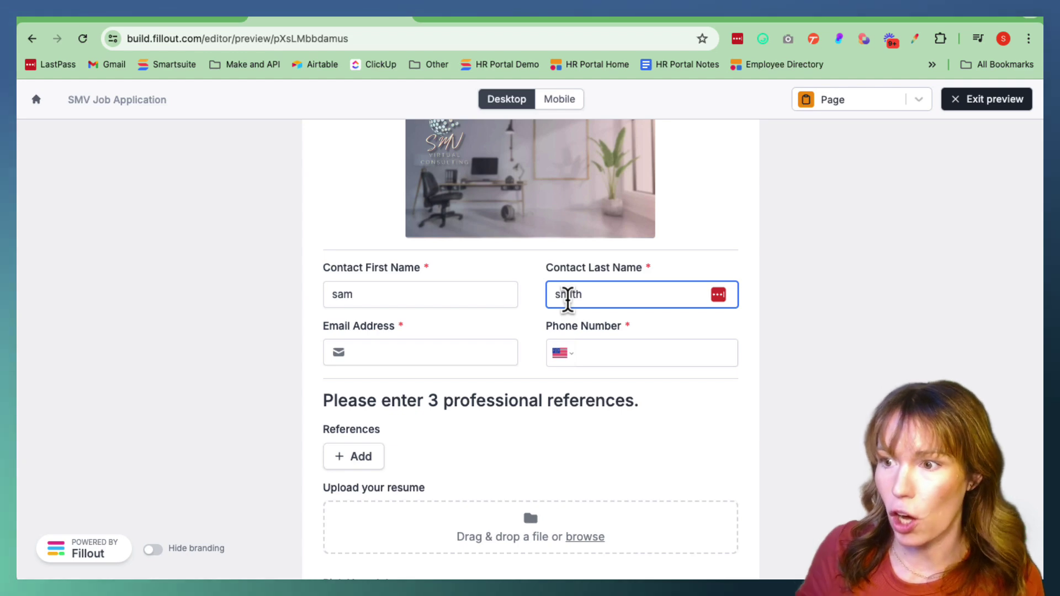
Enter the applicant's email and phone number, then open the References add picker
left_click(430, 350)
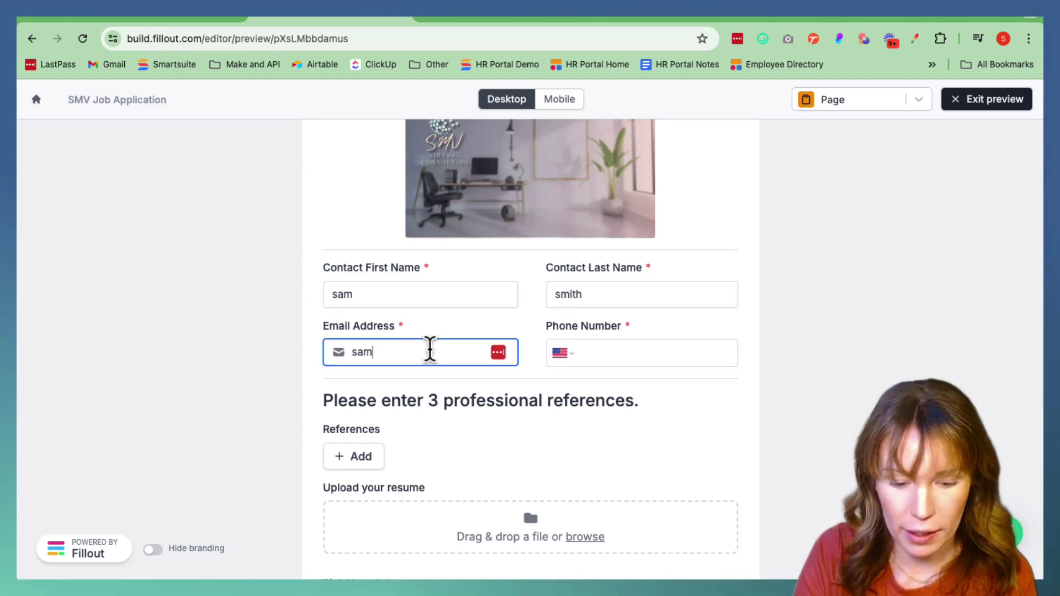
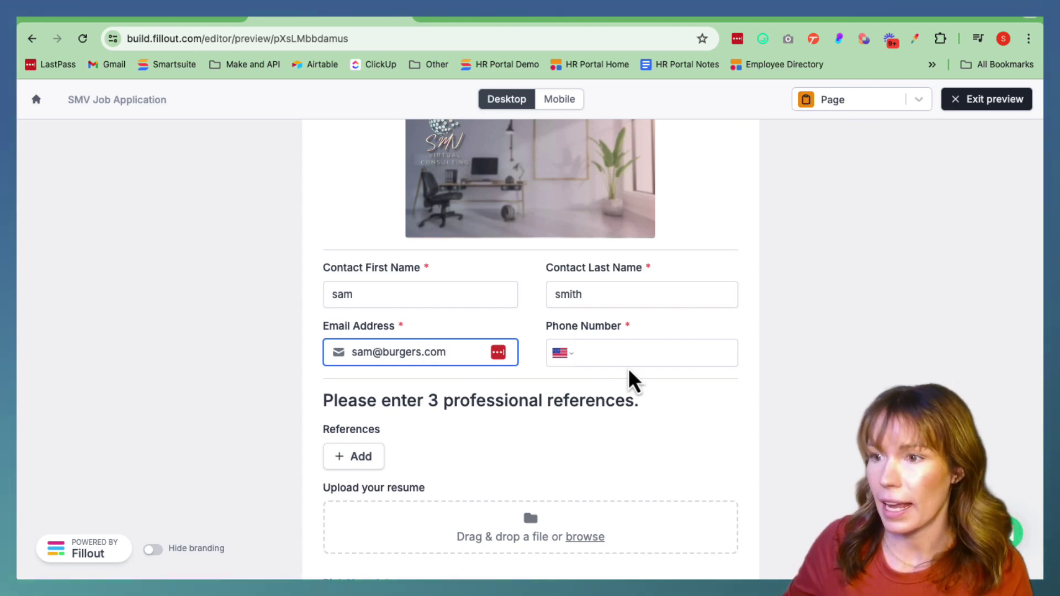
left_click(624, 357)
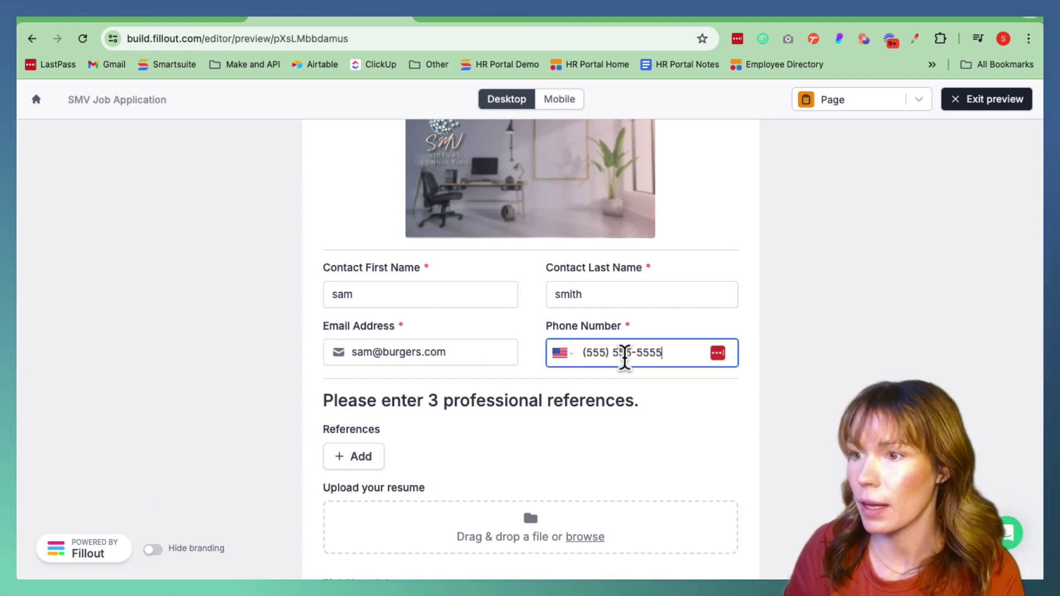
scroll(628, 366, "down", 1)
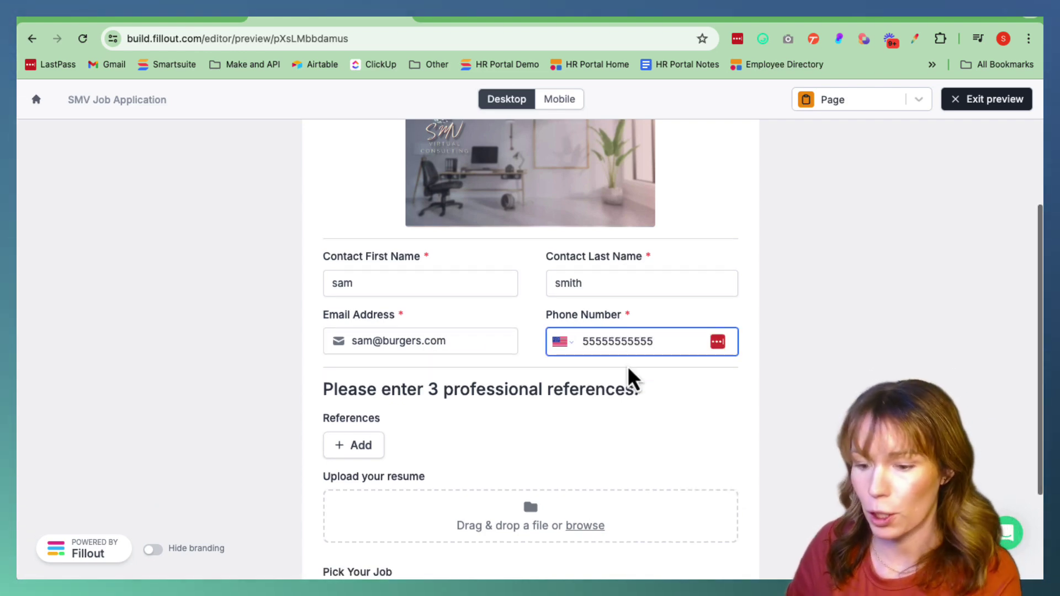
left_click(364, 449)
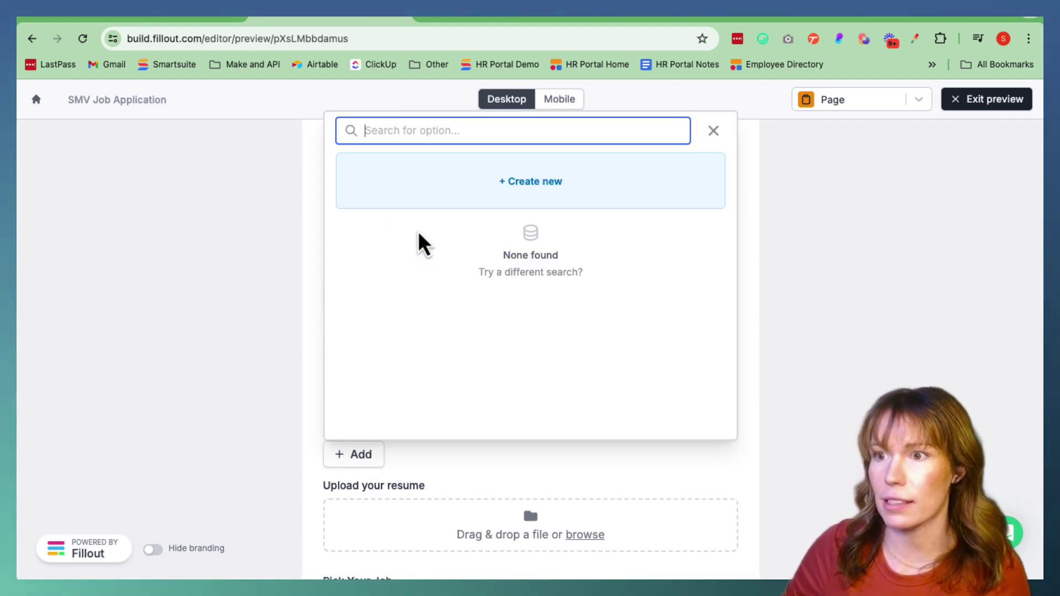
Create and submit a Burgers R Us reference with the contact's name, email and phone
left_click(515, 183)
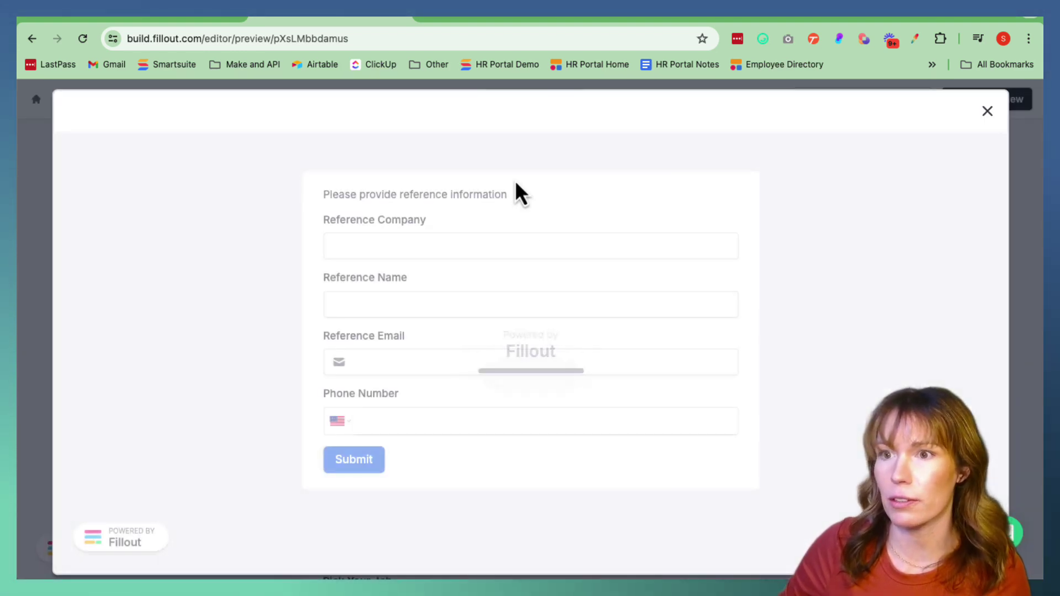
left_click(358, 248)
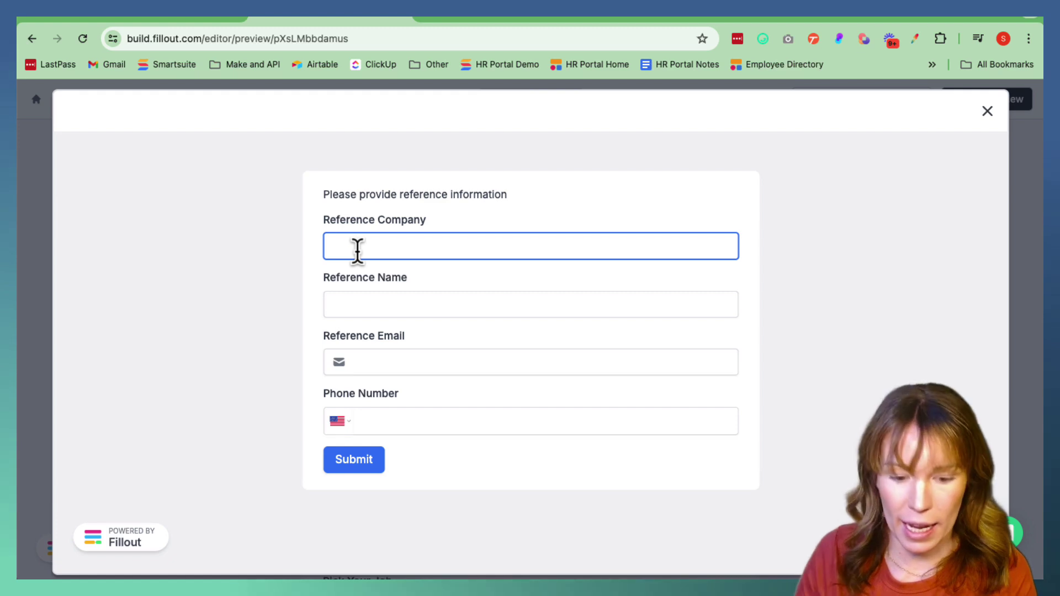
type("Burgers")
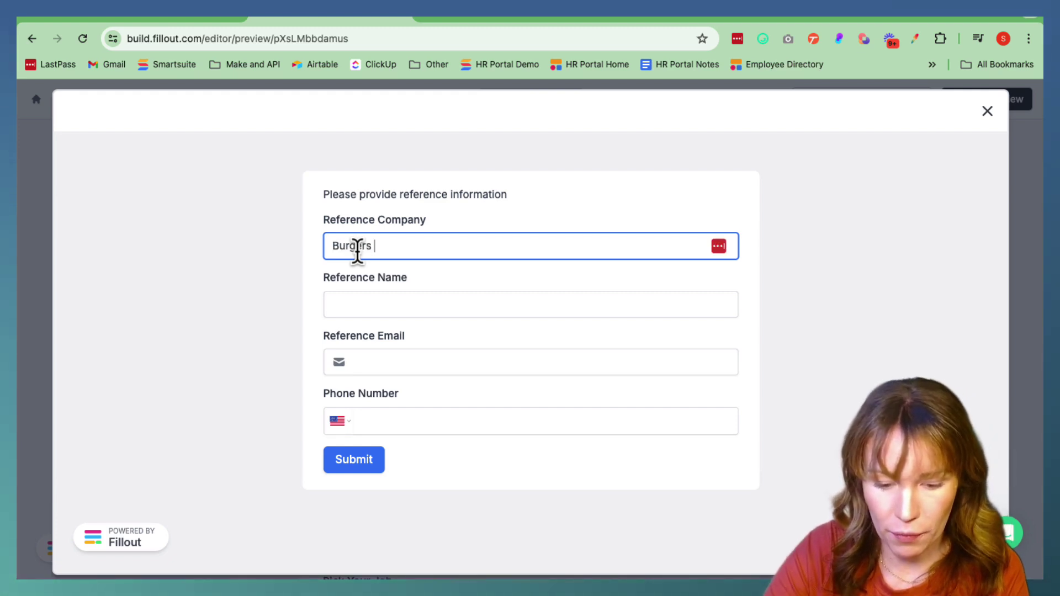
type(" R Us")
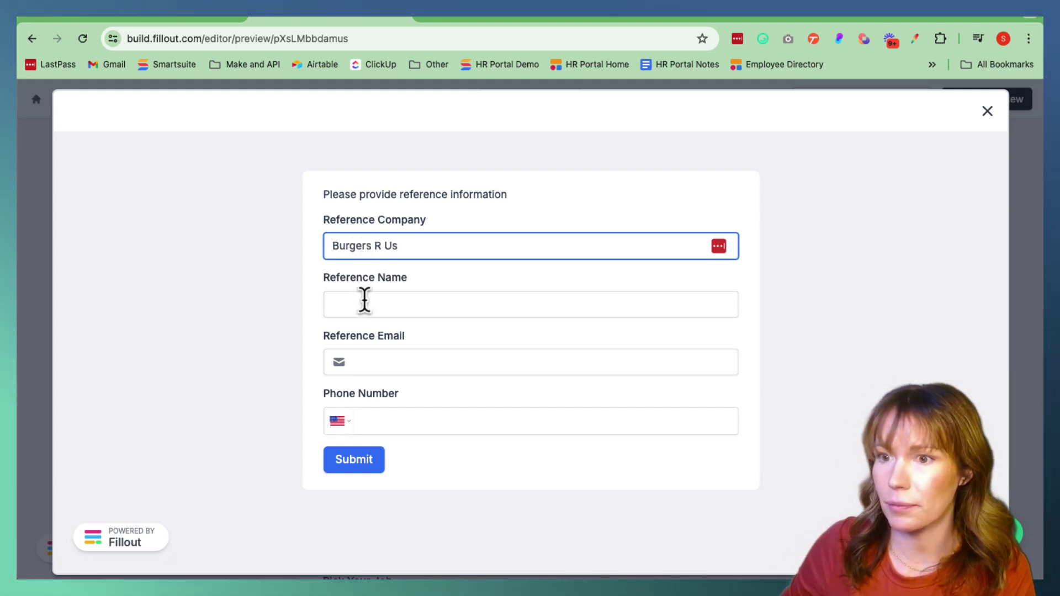
left_click(359, 304)
type("Sally")
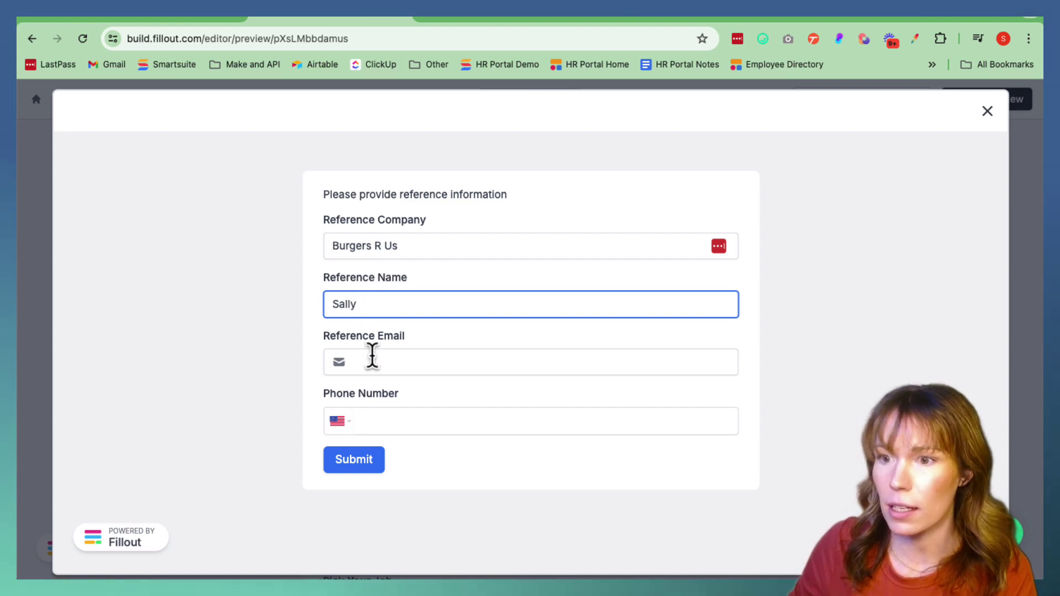
left_click(372, 356)
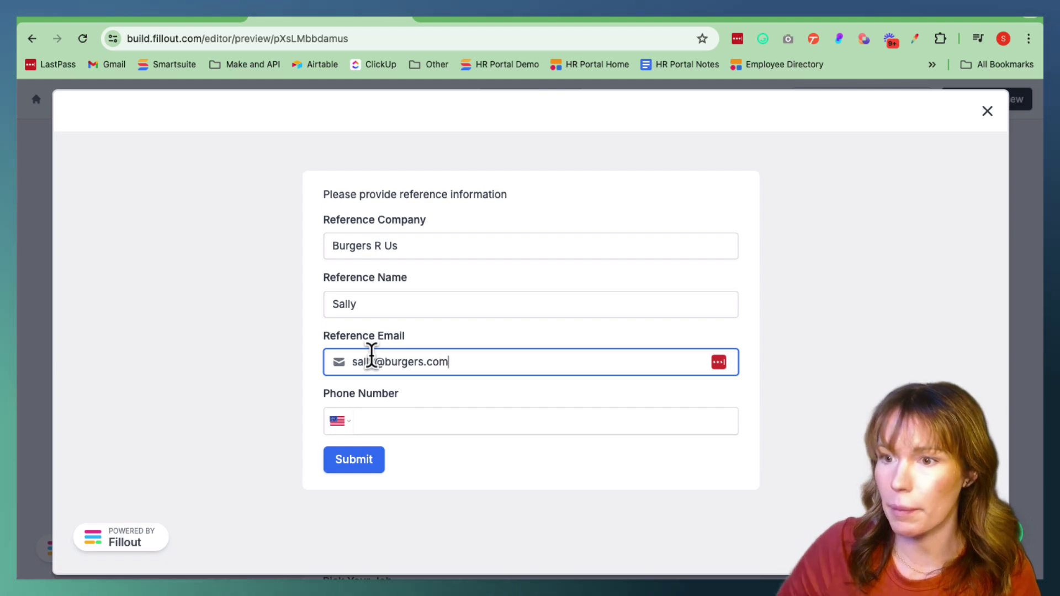
left_click(383, 424)
type("3")
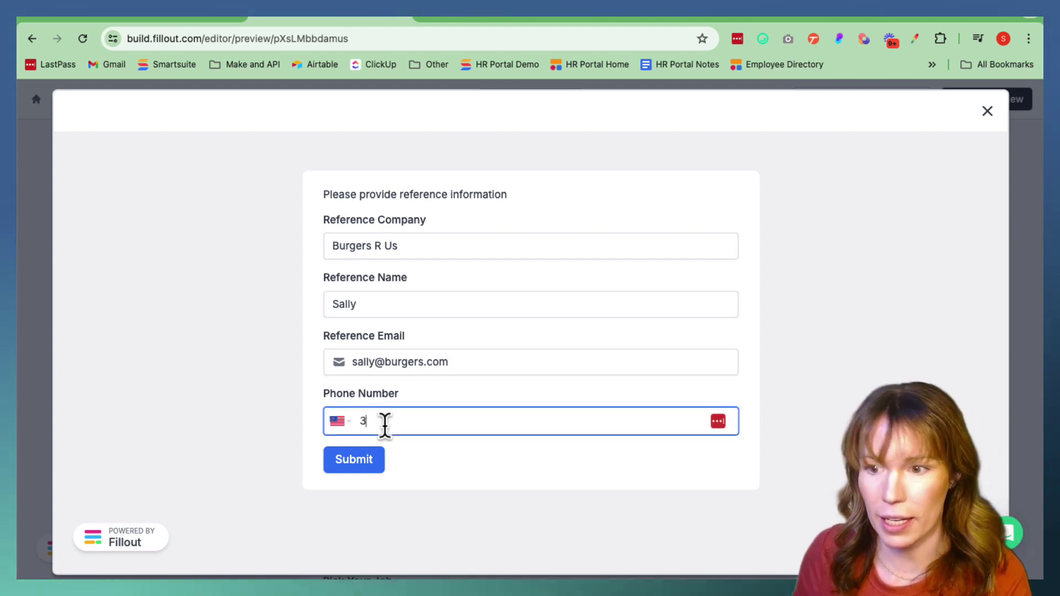
type("33) 333-3333")
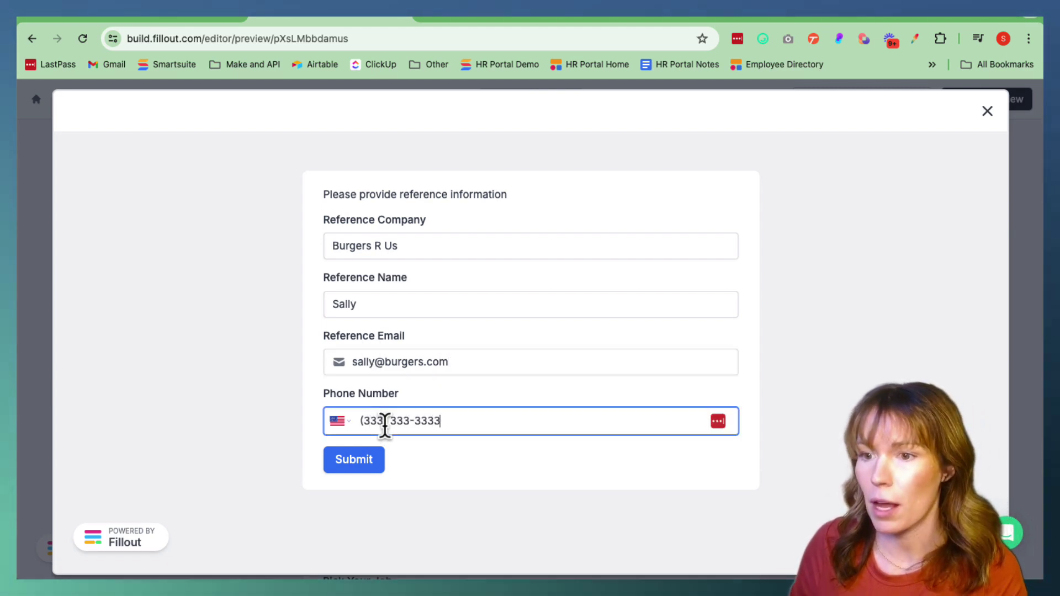
left_click(360, 461)
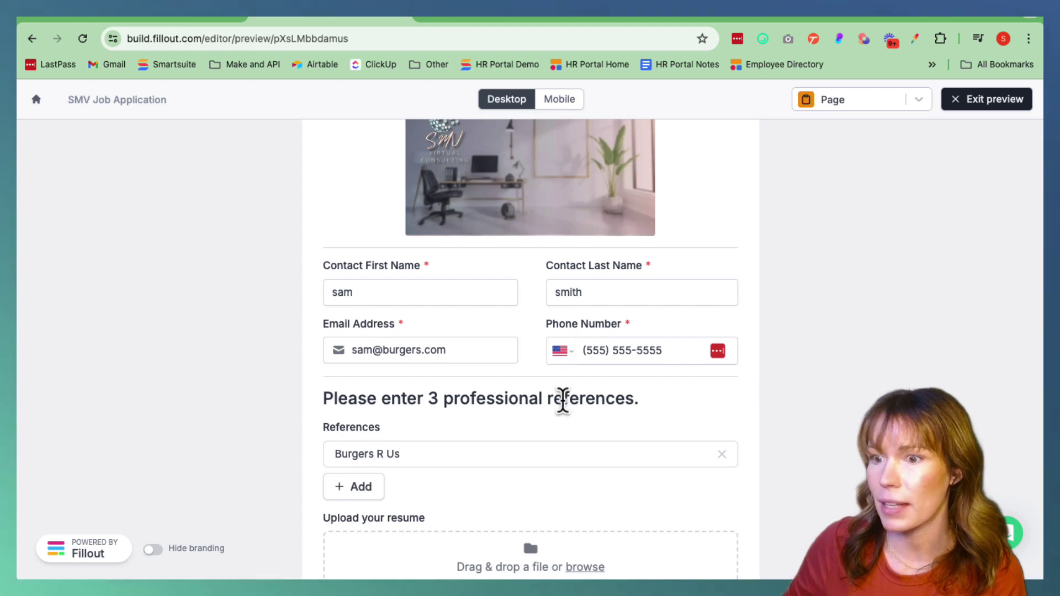
Choose No Code Wizard under Pick Your Job, submit the test application, and switch to SmartSuite
scroll(509, 444, "down", 3)
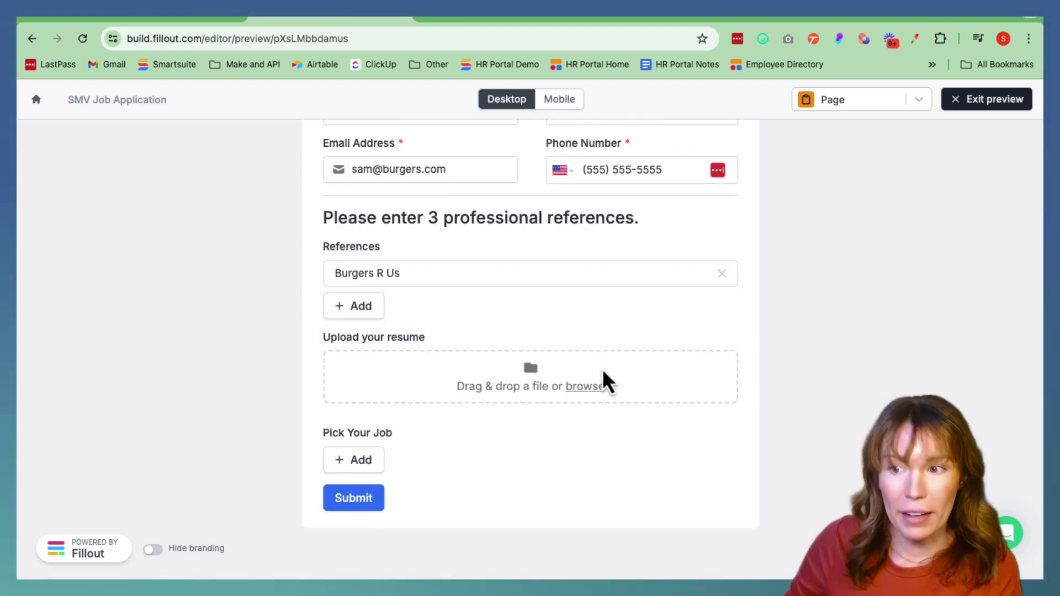
left_click(356, 467)
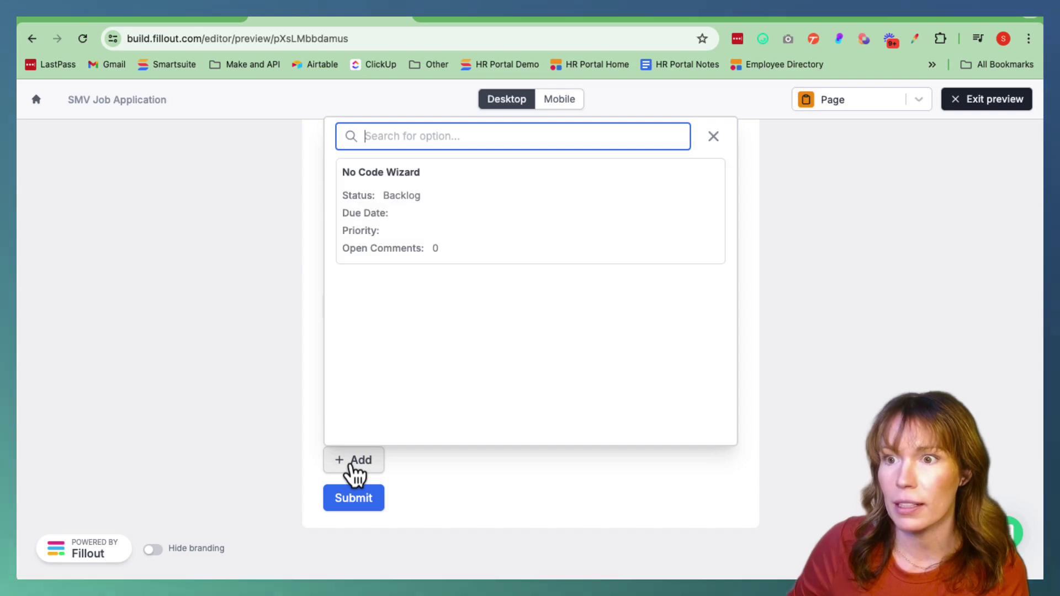
left_click(440, 213)
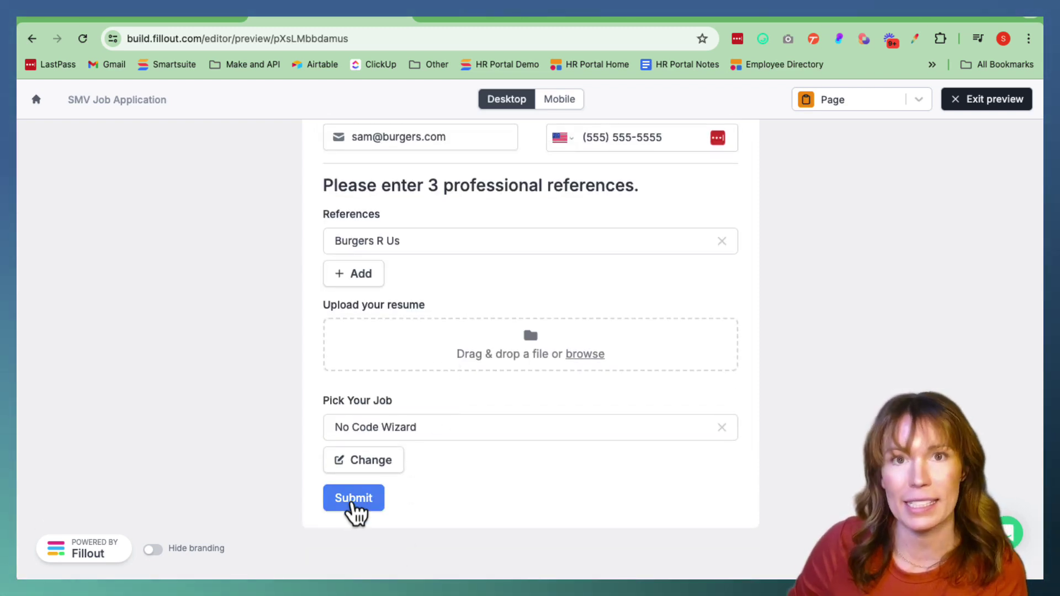
left_click(353, 500)
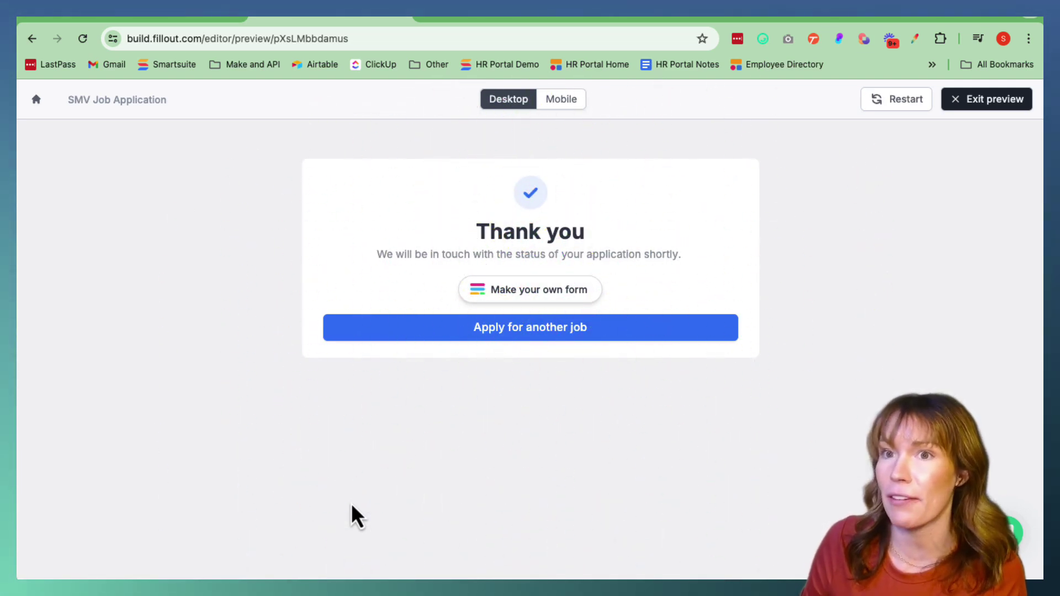
left_click(162, 14)
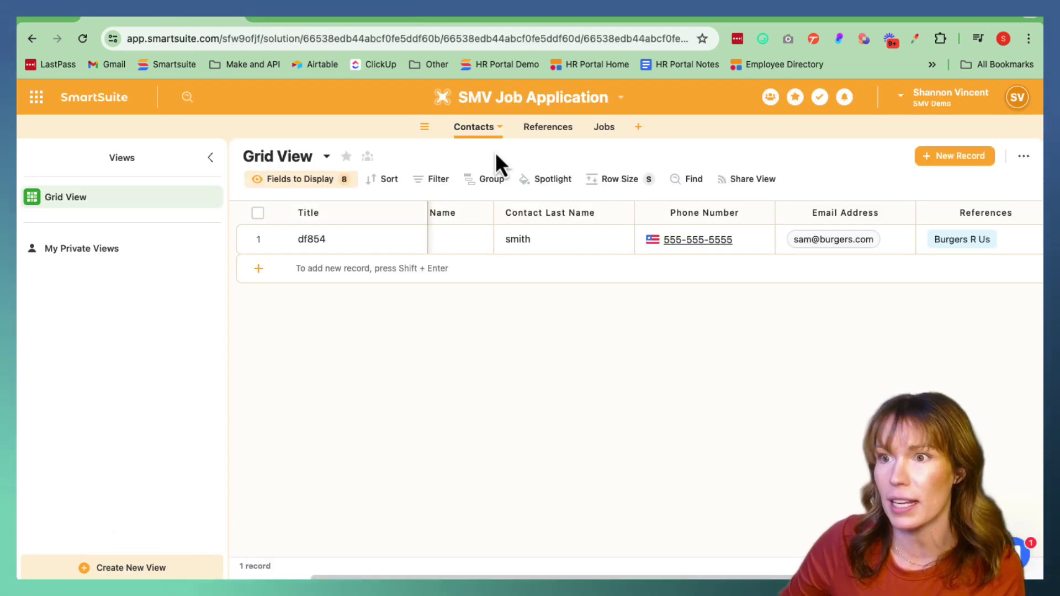
Check the new contact's phone, last and first name in Contacts, then go to References
left_click(739, 243)
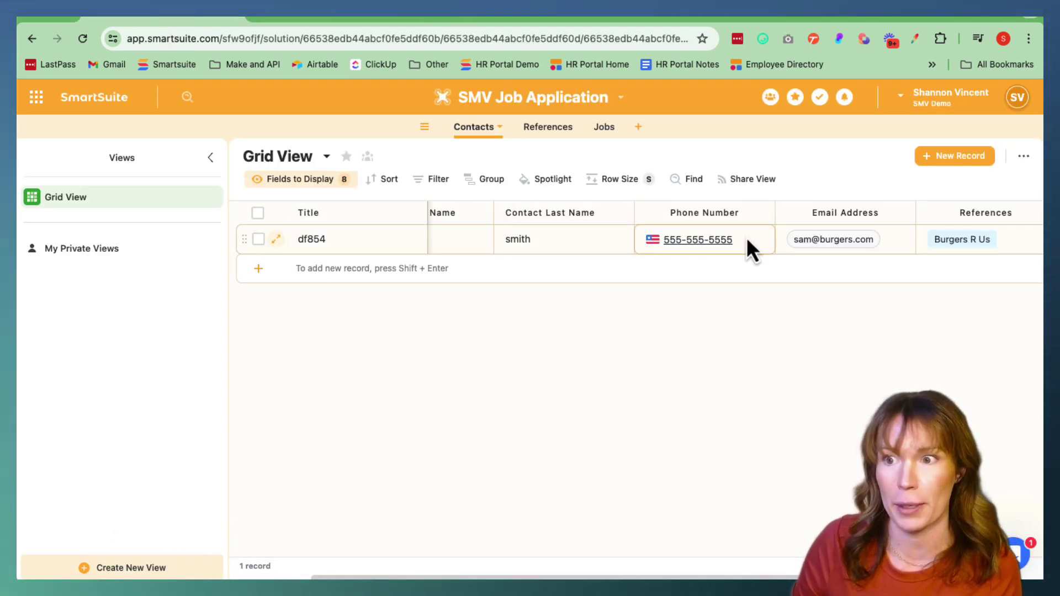
left_click(534, 236)
key("Left")
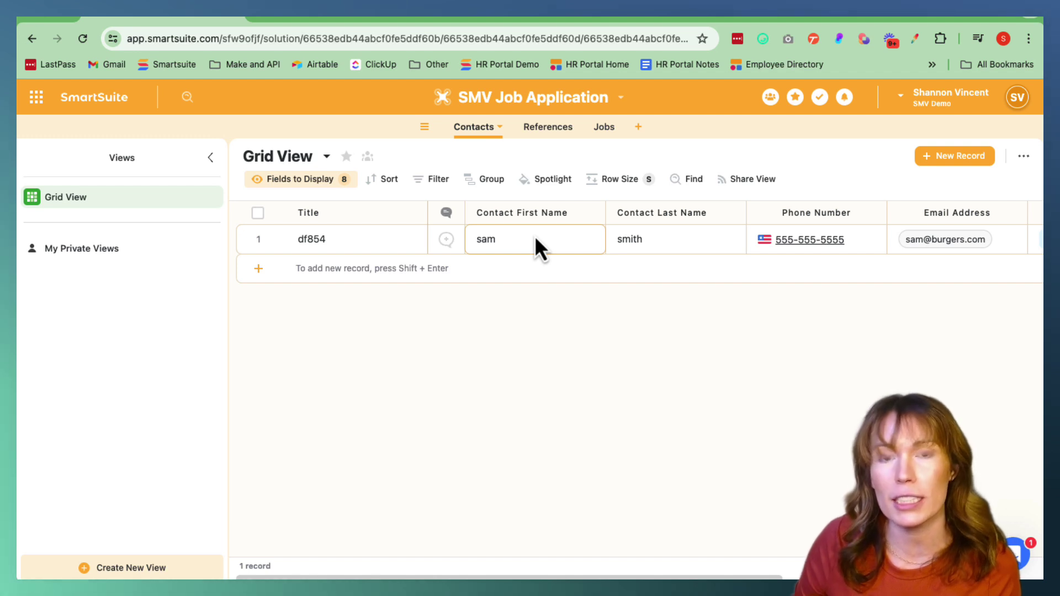
scroll(535, 237, "right", 7)
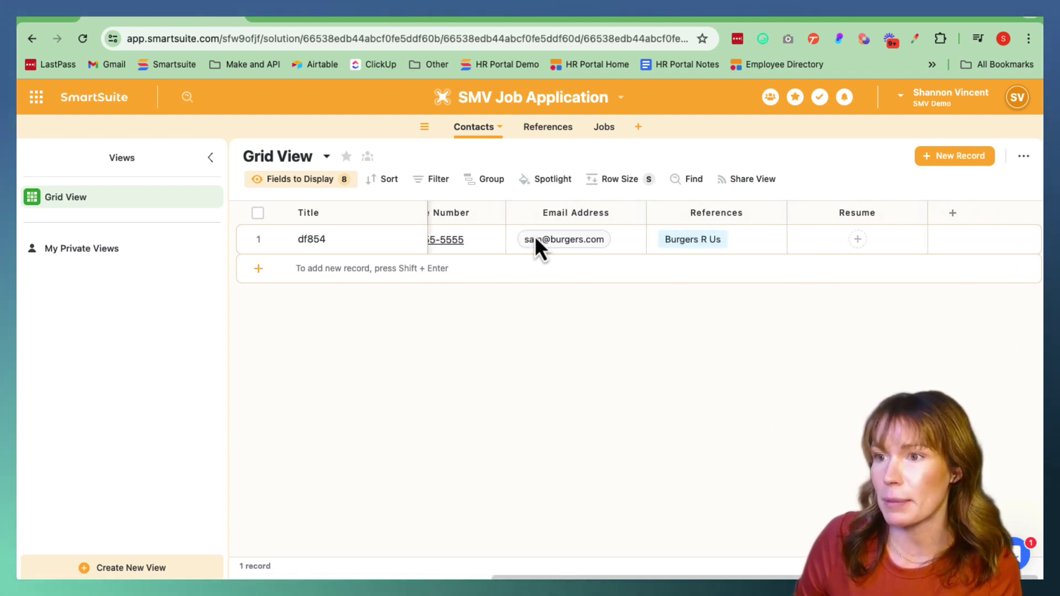
left_click(554, 128)
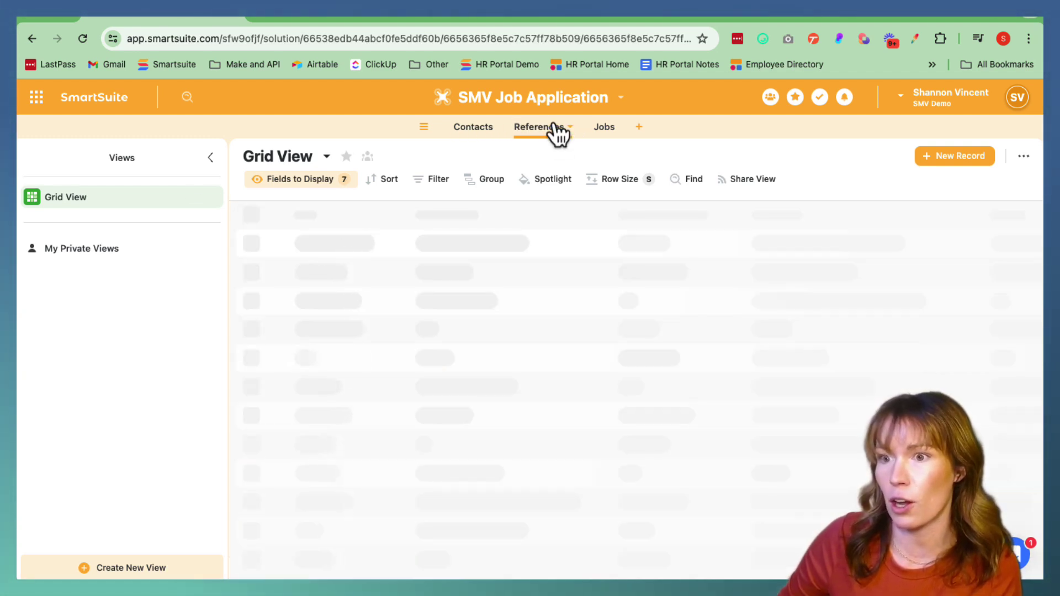